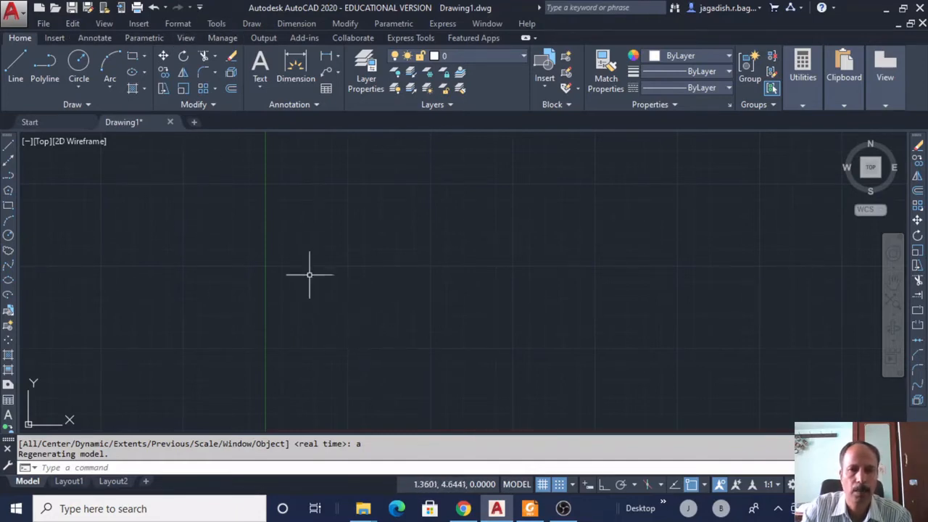
Browse the Draw menu and dismiss it without choosing a command.
click(252, 24)
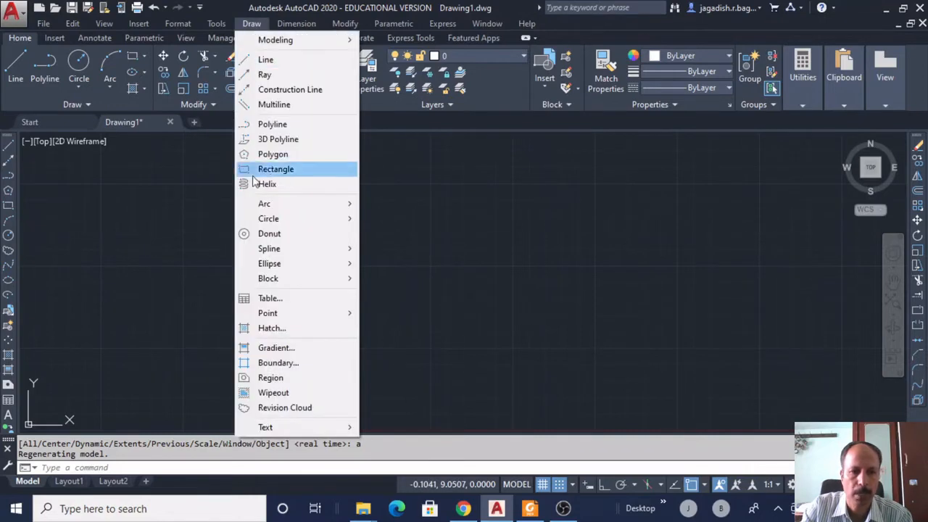
mouse_move(274, 319)
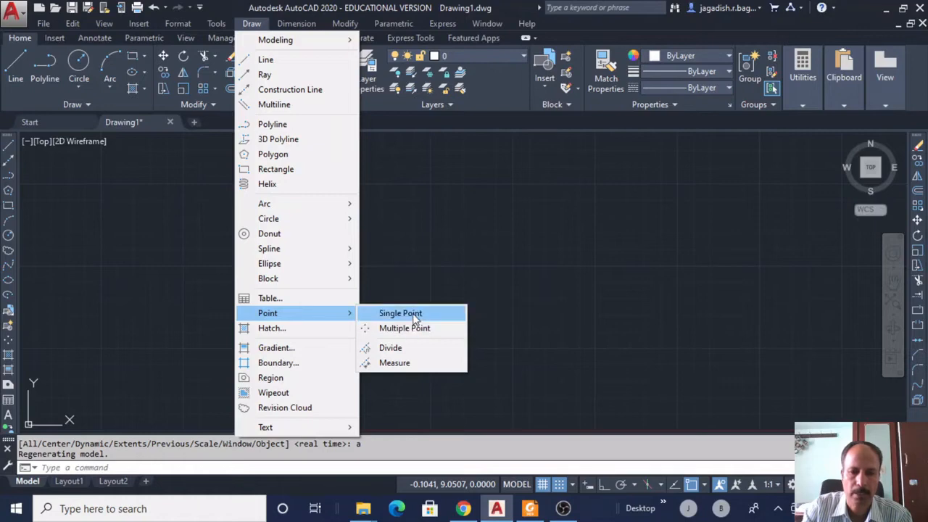
click(411, 247)
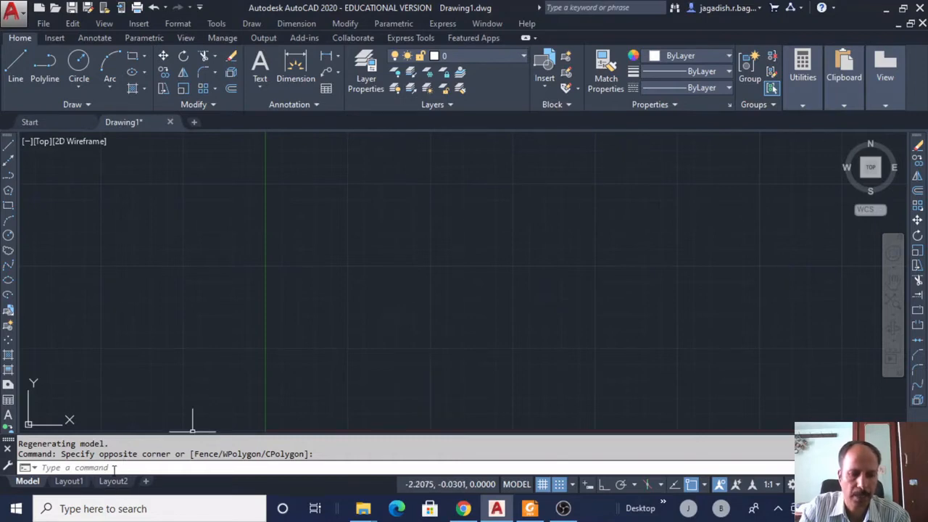
Set the drawing limits from 0,0 to 100,100.
click(177, 25)
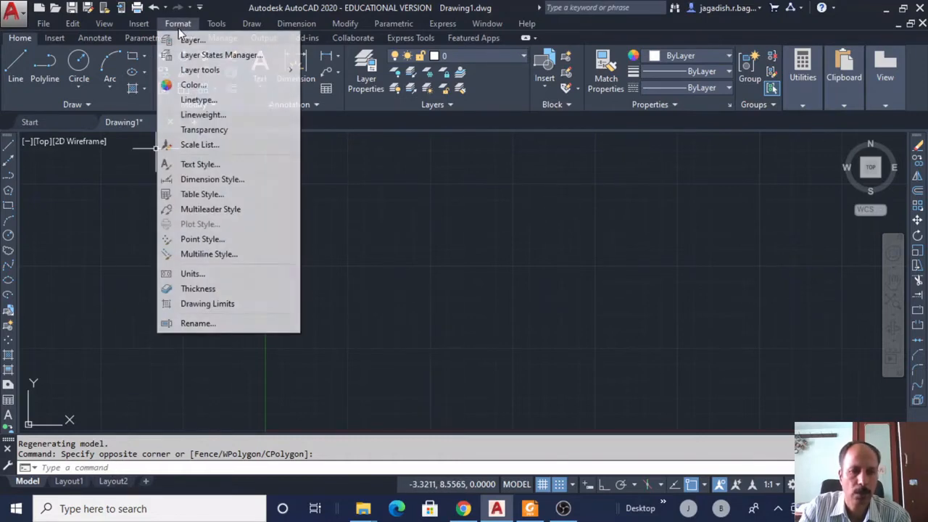
click(205, 307)
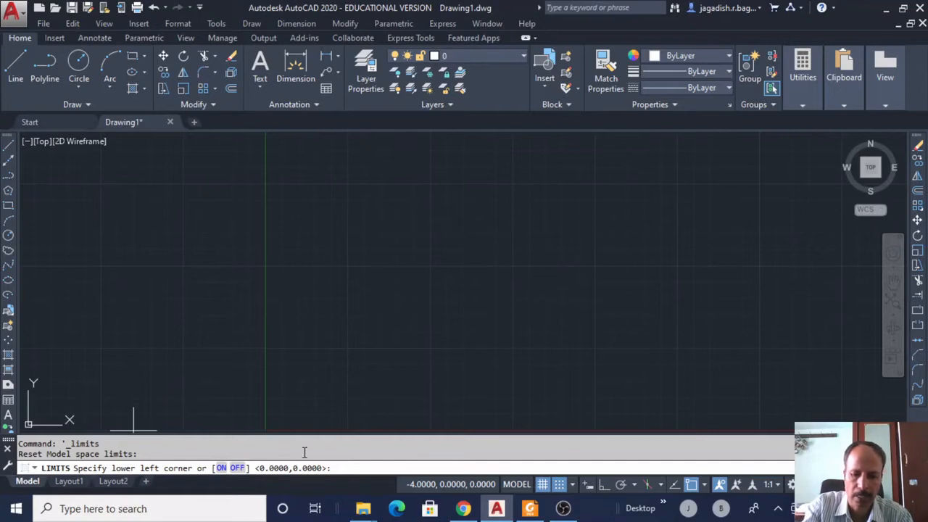
key(Return)
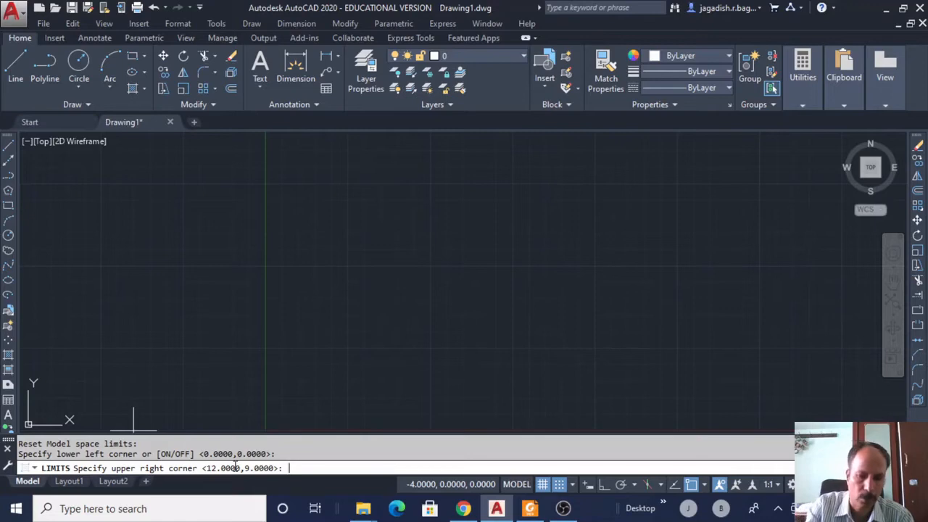
text(100,100)
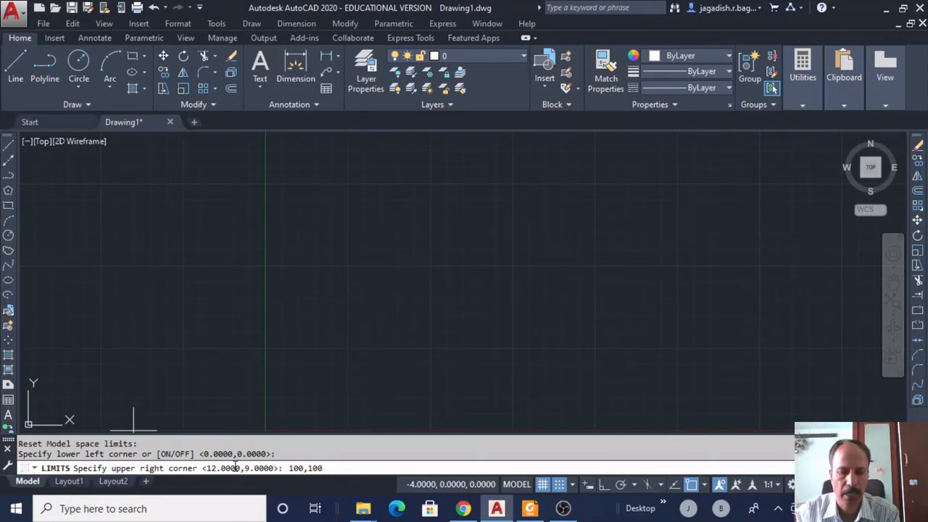
key(Return)
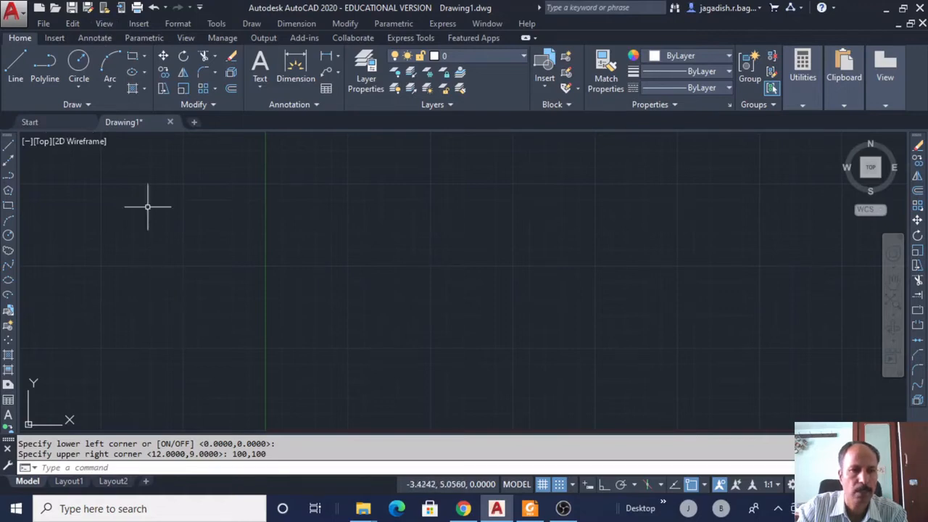
Zoom All so the full 100 by 100 limits fill the view.
click(106, 25)
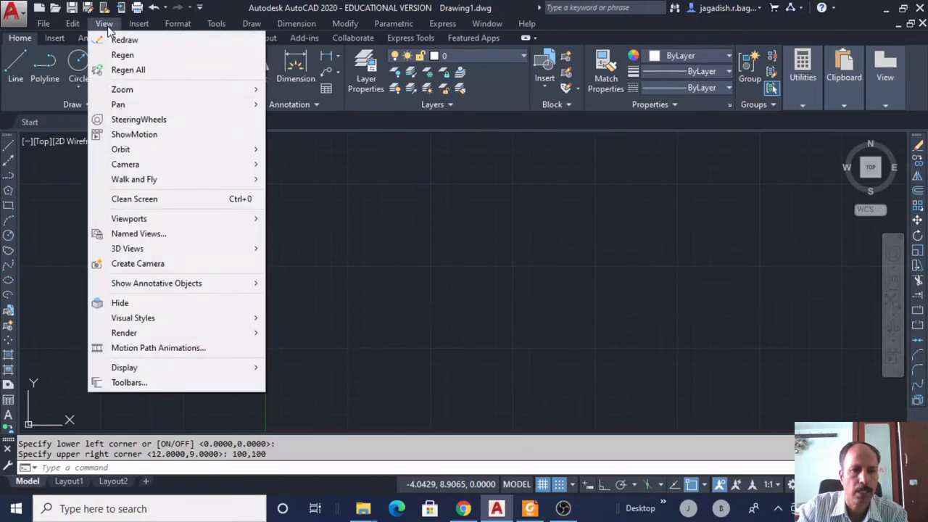
mouse_move(128, 91)
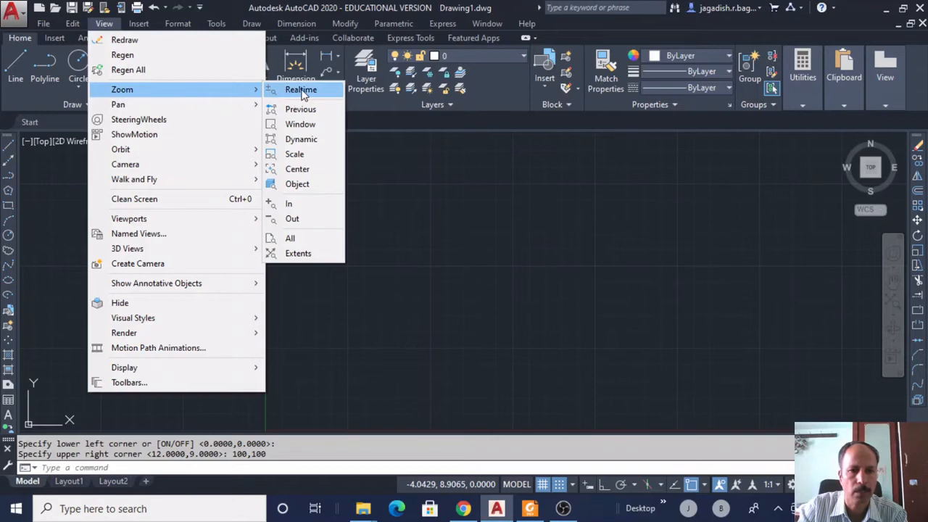
click(293, 239)
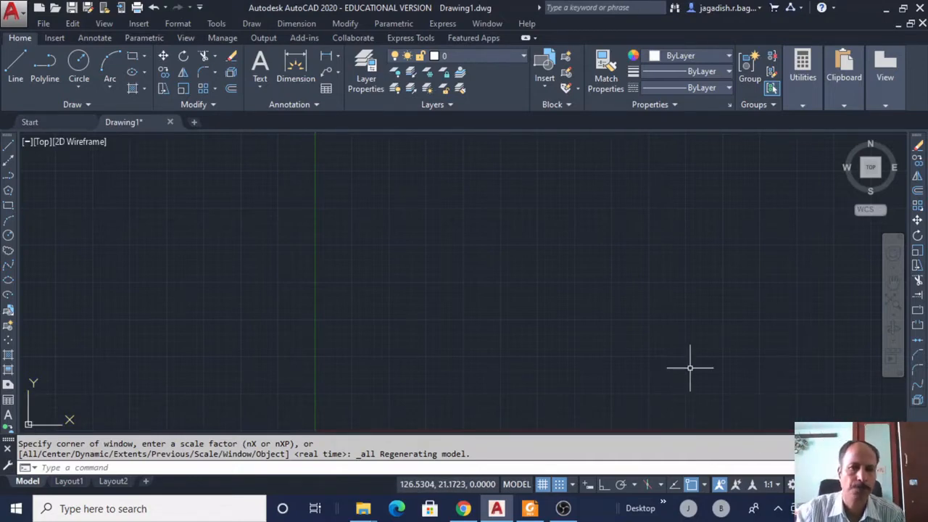
Place a single point near 20,20 in the lower middle of the drawing.
click(251, 24)
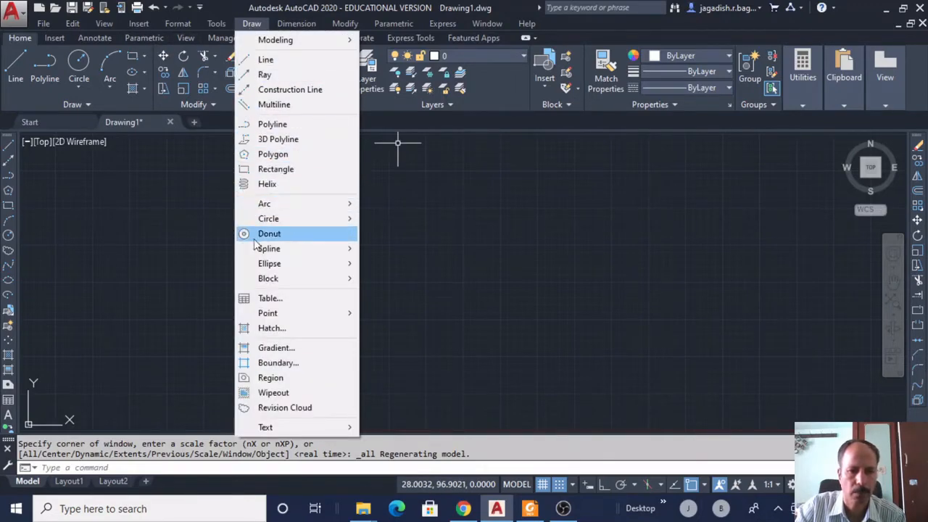
mouse_move(268, 319)
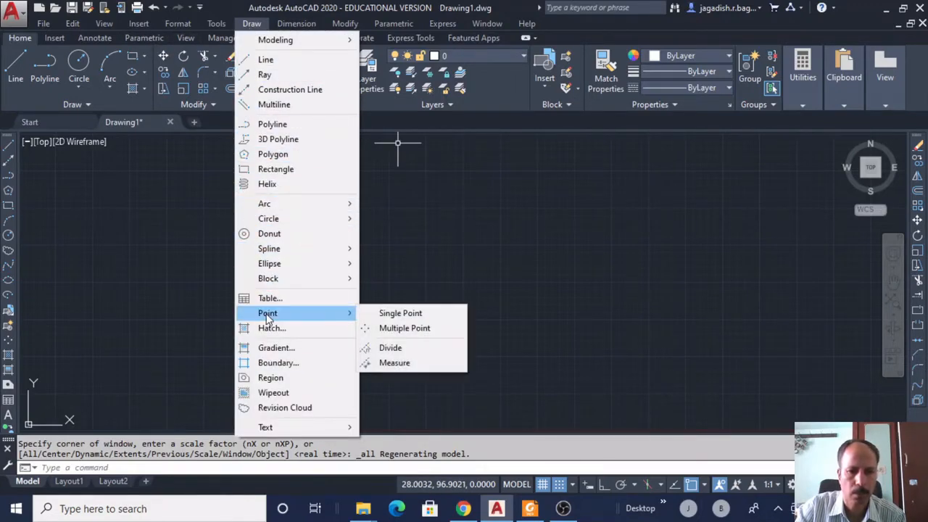
click(405, 314)
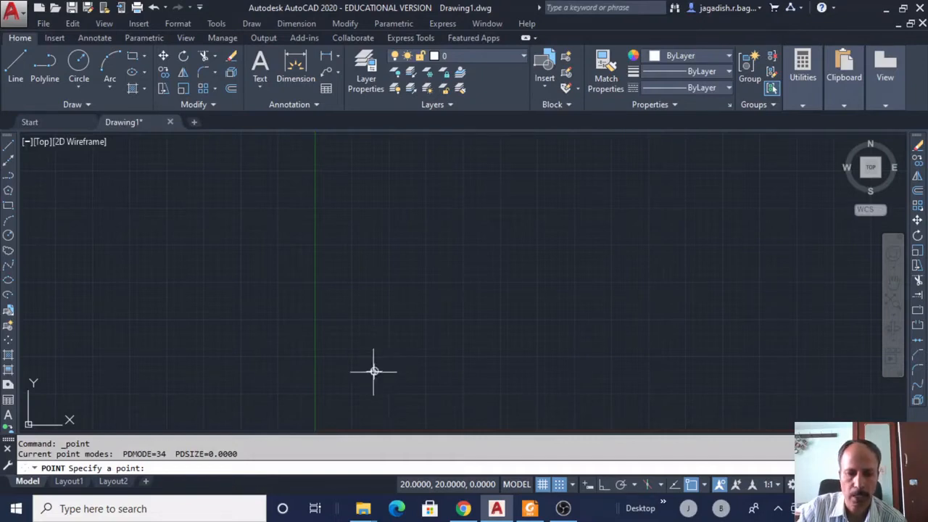
click(374, 371)
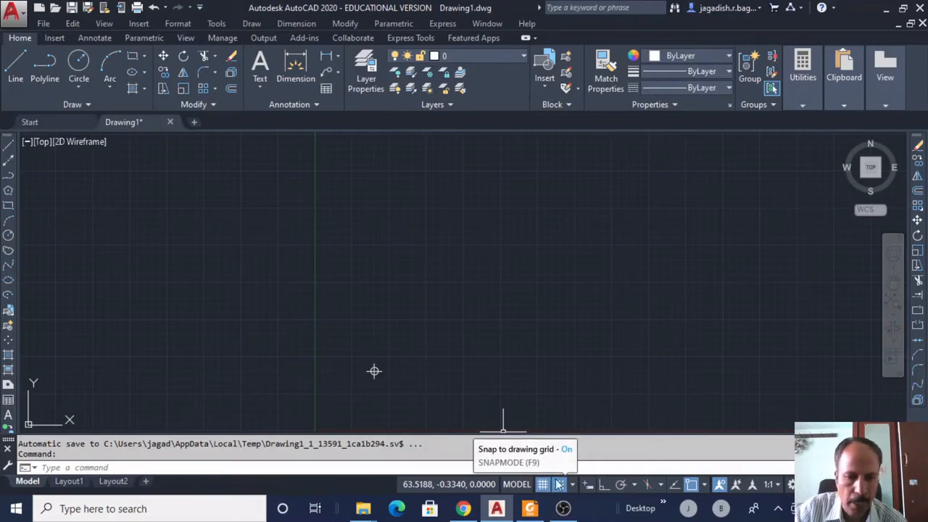
Delete the loose point and use POINT to place a new one exactly at 10,10.
mouse_move(395, 391)
mouse_down()
mouse_move(341, 370)
mouse_move(429, 387)
mouse_up()
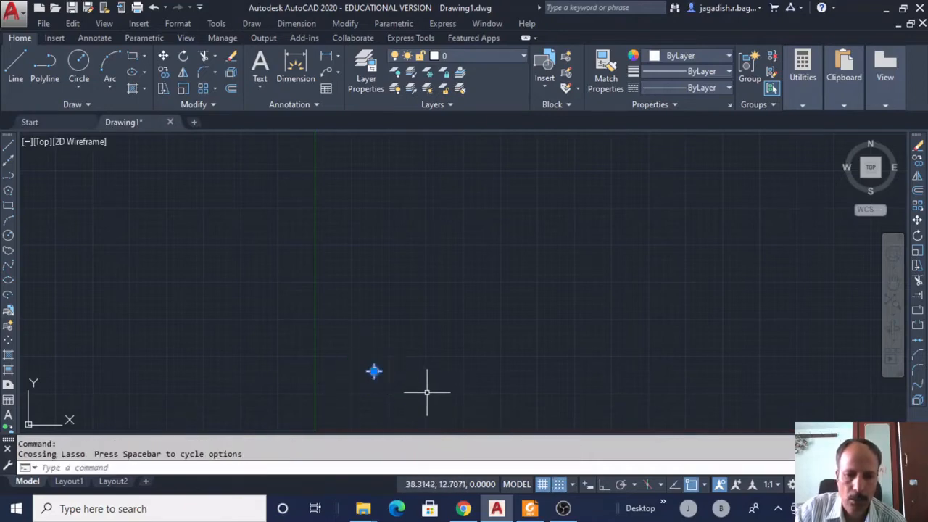
key(Delete)
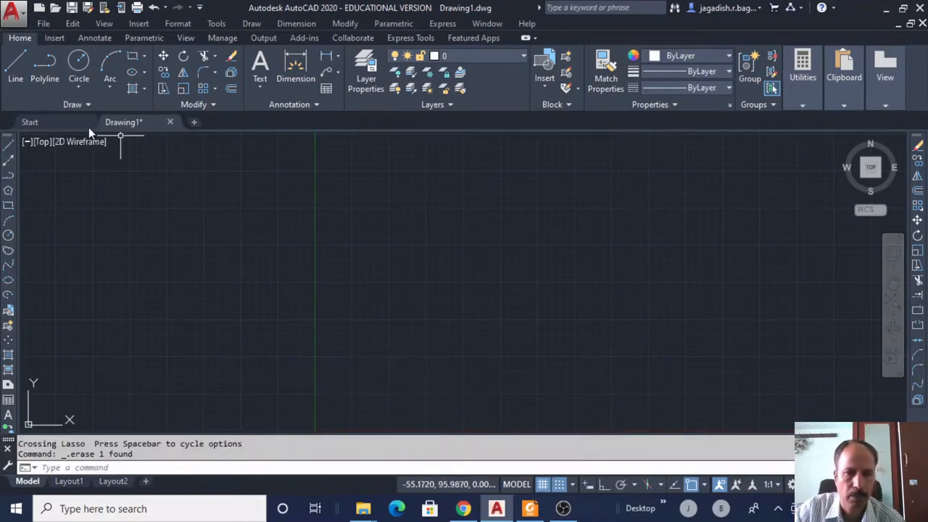
click(78, 469)
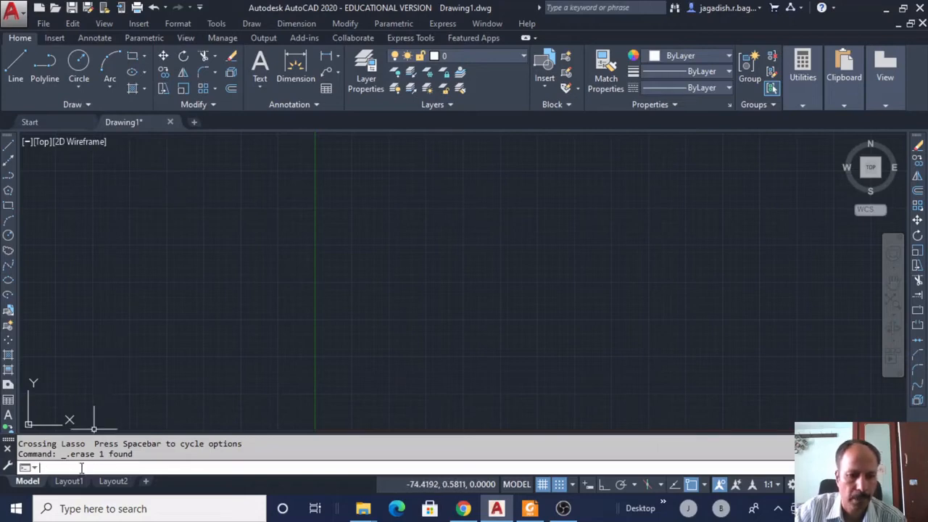
text(po)
text(int)
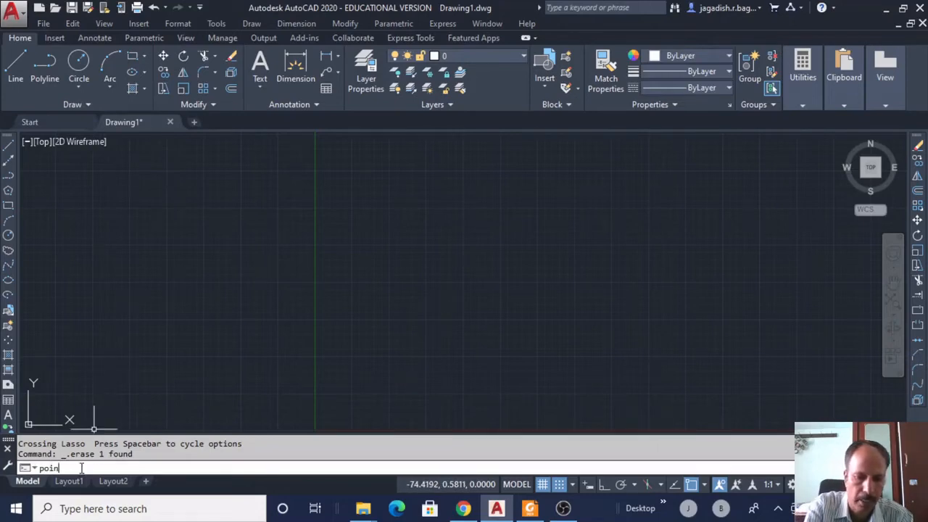
key(Return)
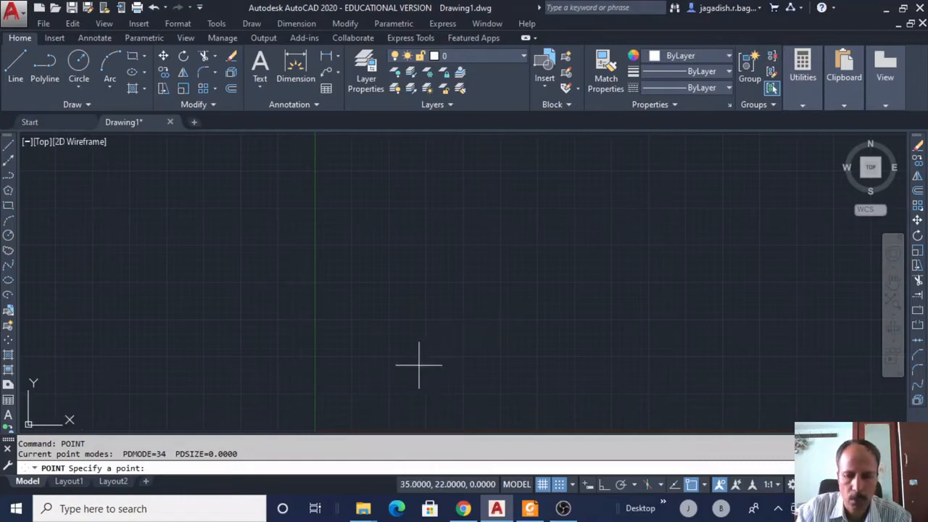
text(1)
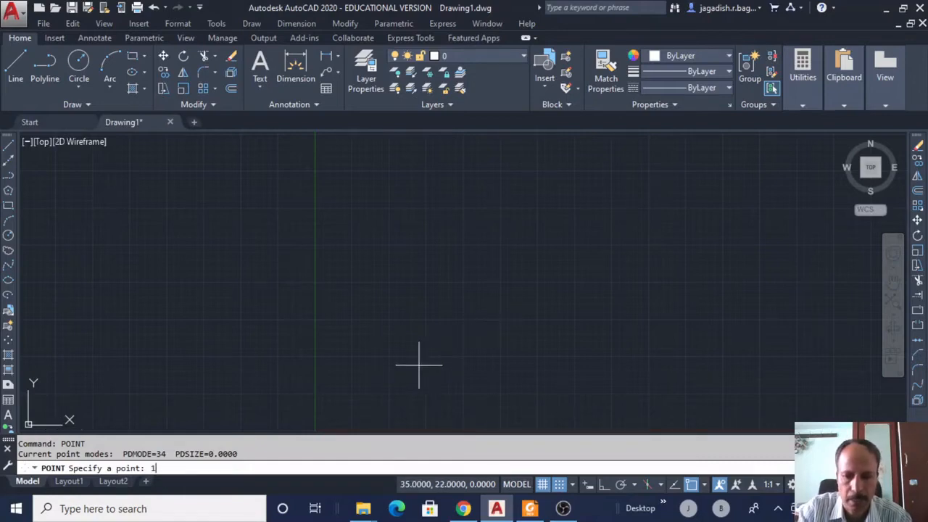
text(0)
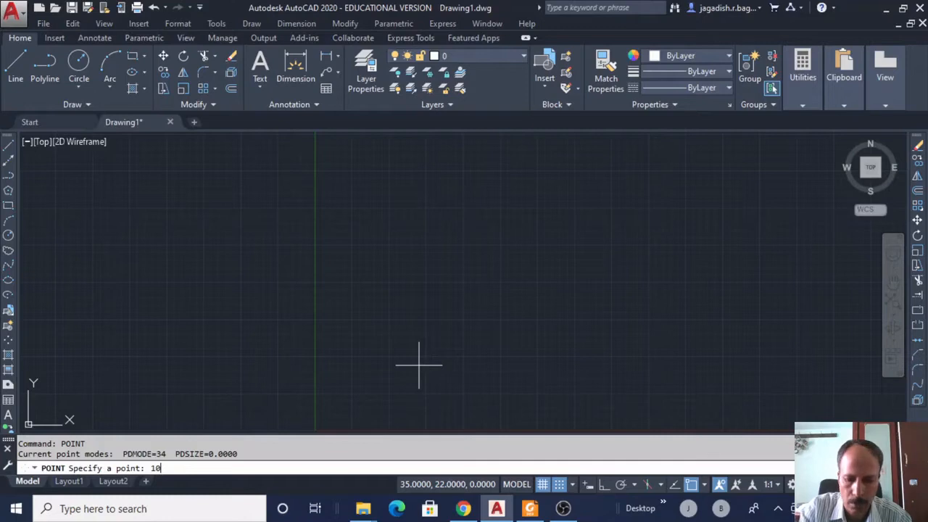
text(,10)
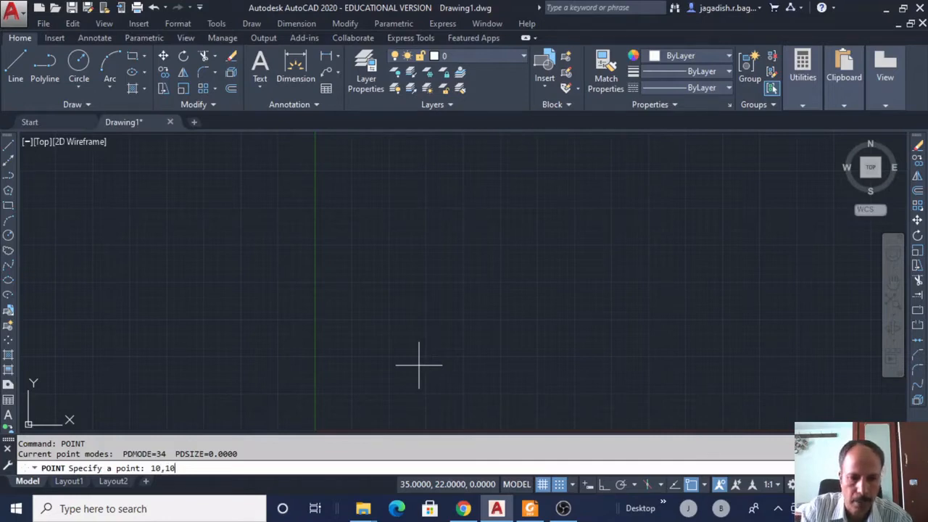
key(Return)
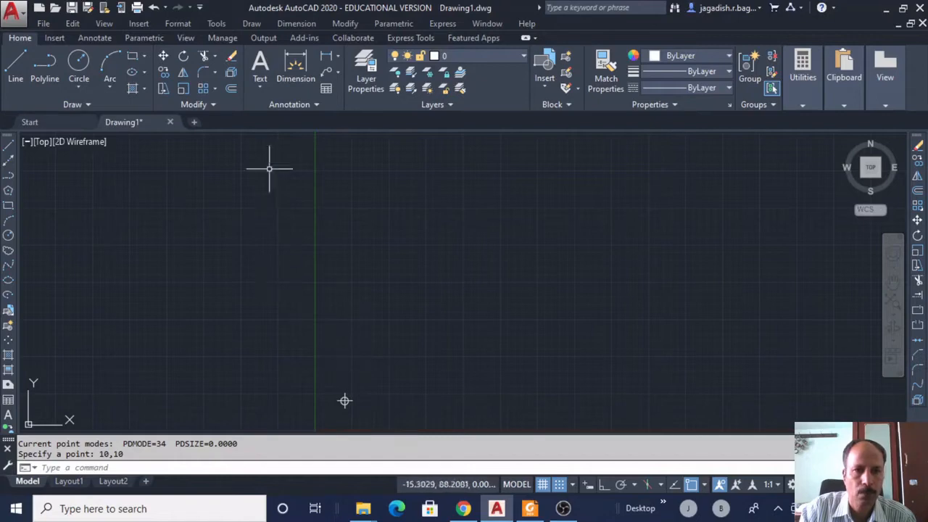
click(252, 24)
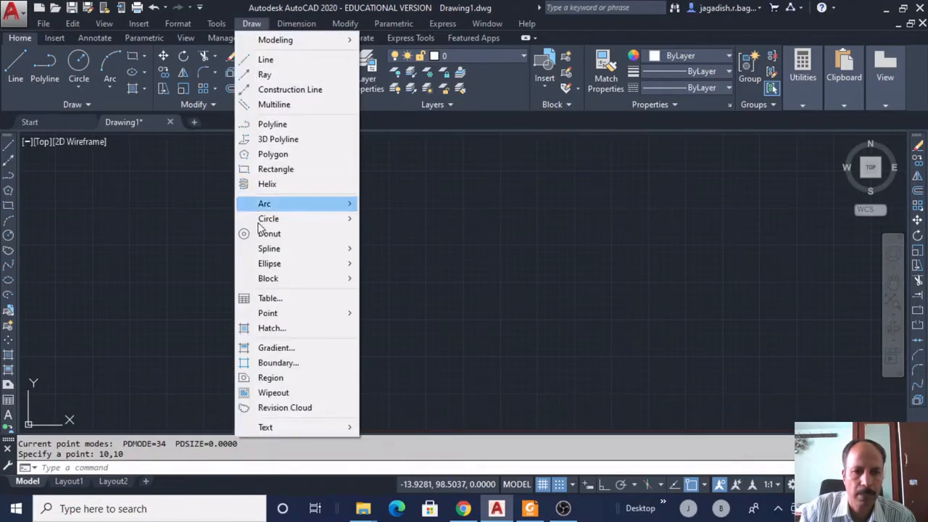
mouse_move(271, 316)
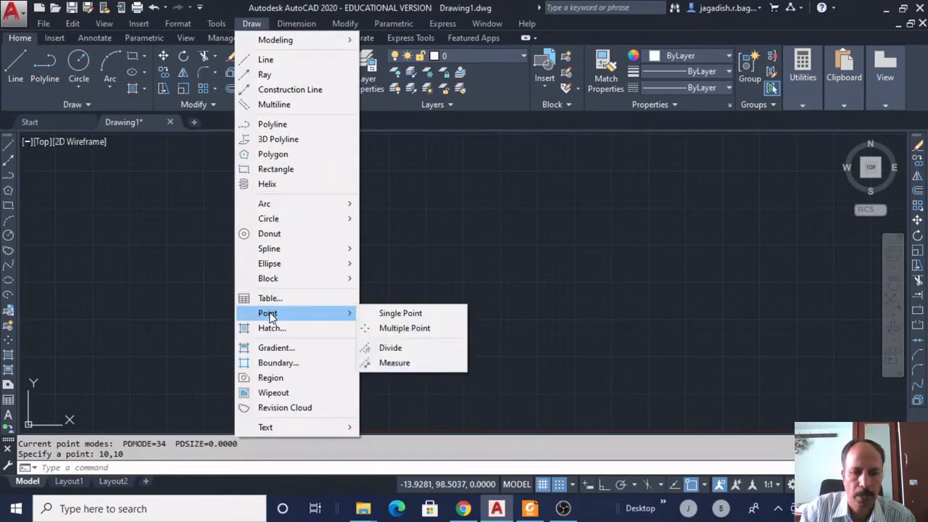
click(414, 327)
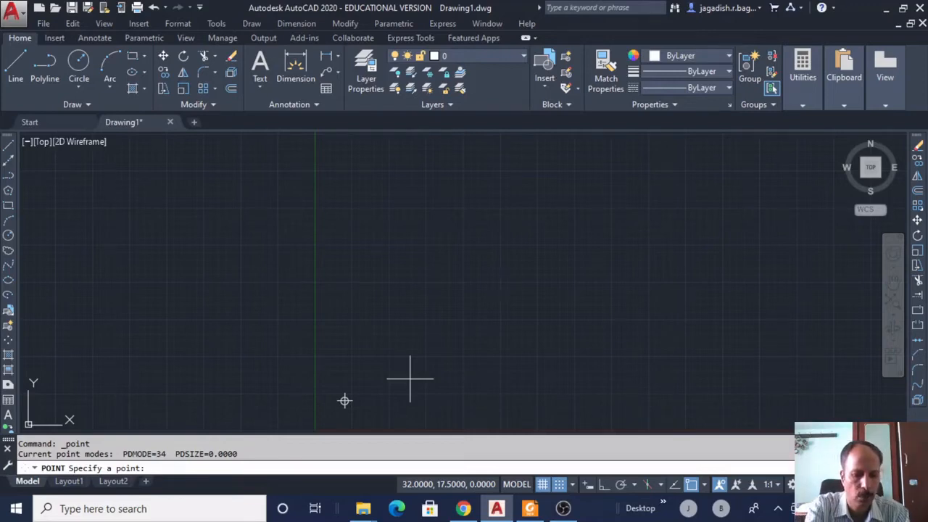
text(@)
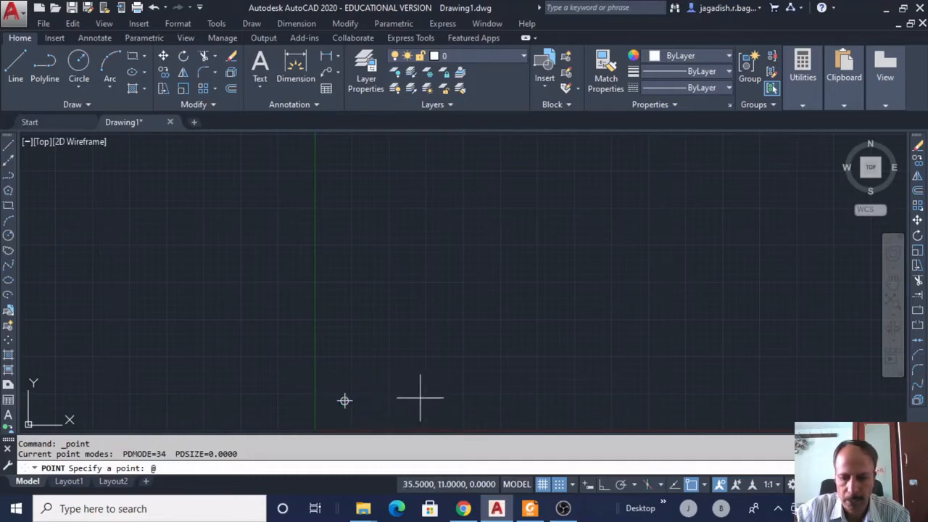
text(20,)
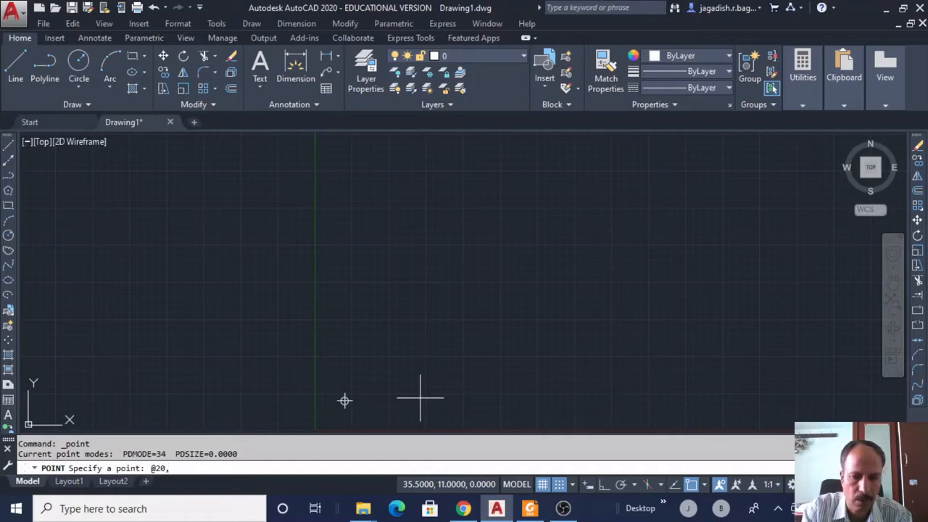
text(0)
key(Return)
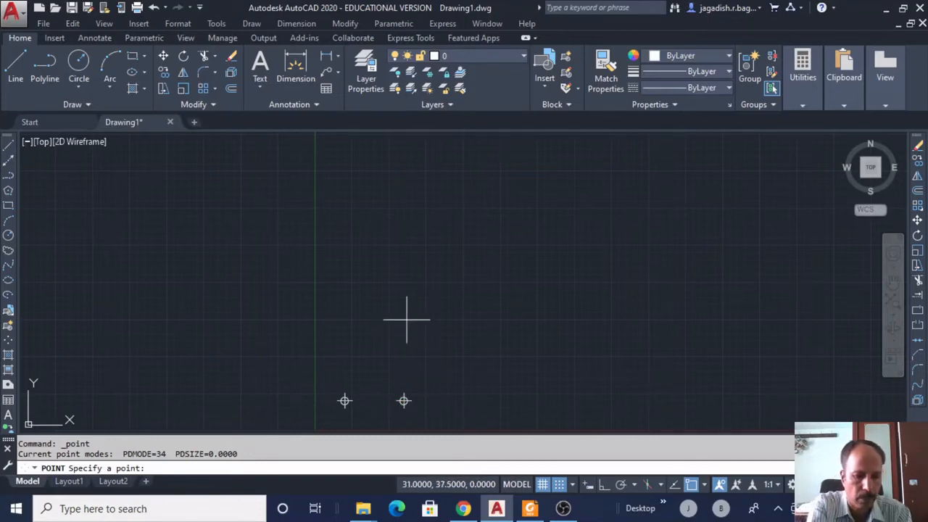
Place the third point at 30,30 with a relative @0,y entry straight above 30,10.
text(@)
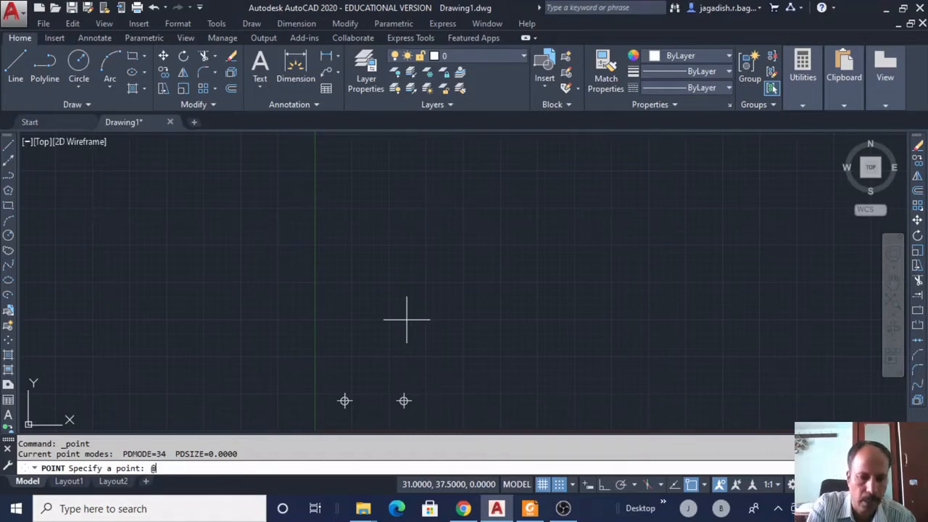
text(0)
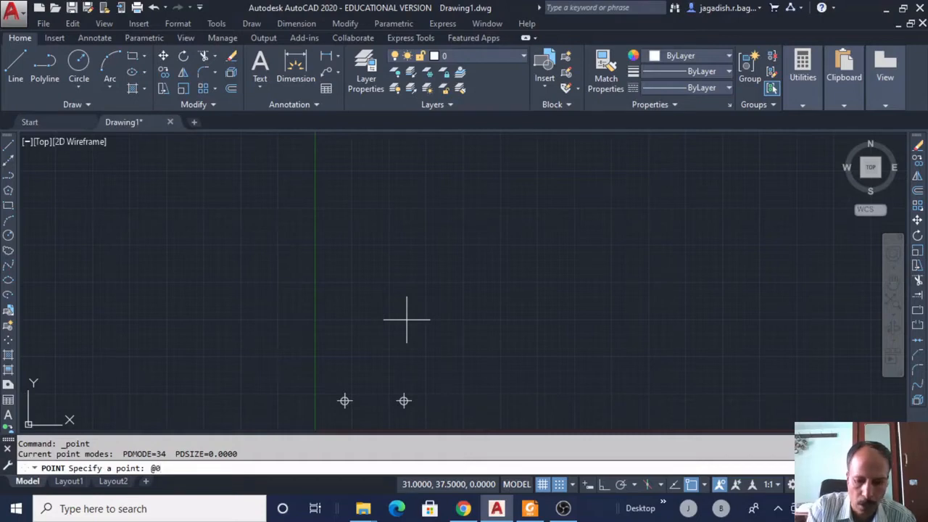
text(,)
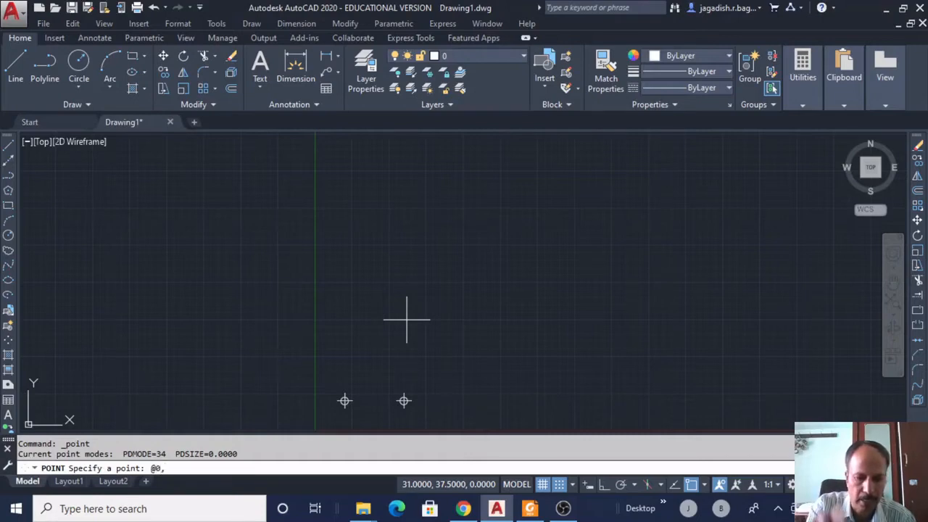
text(20)
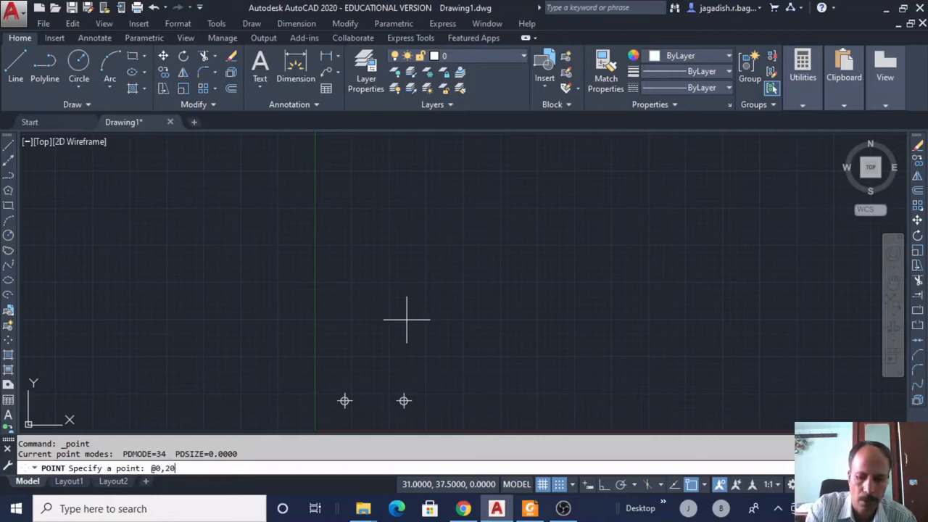
key(Return)
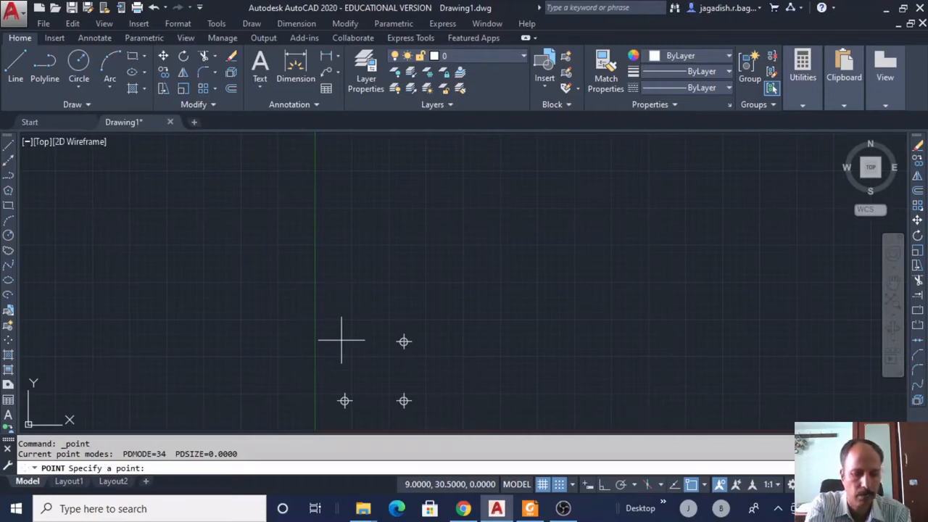
text(@)
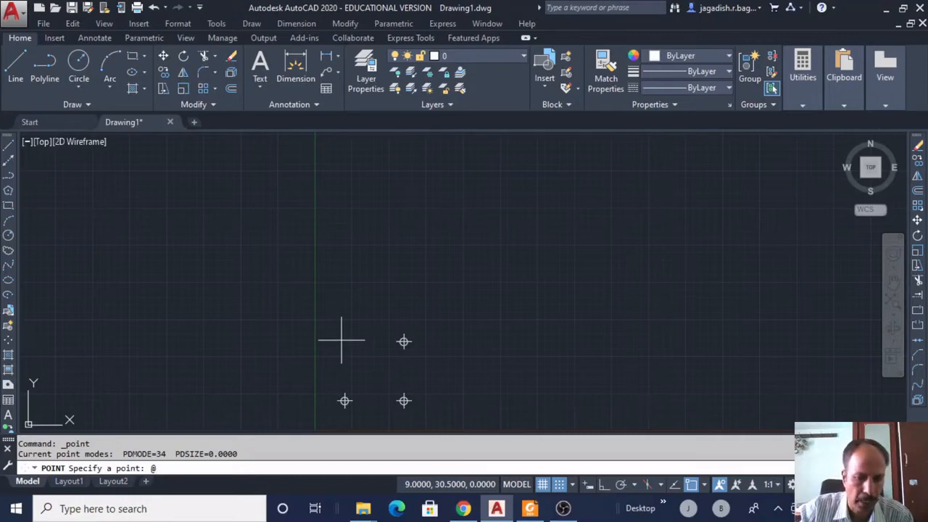
text(2)
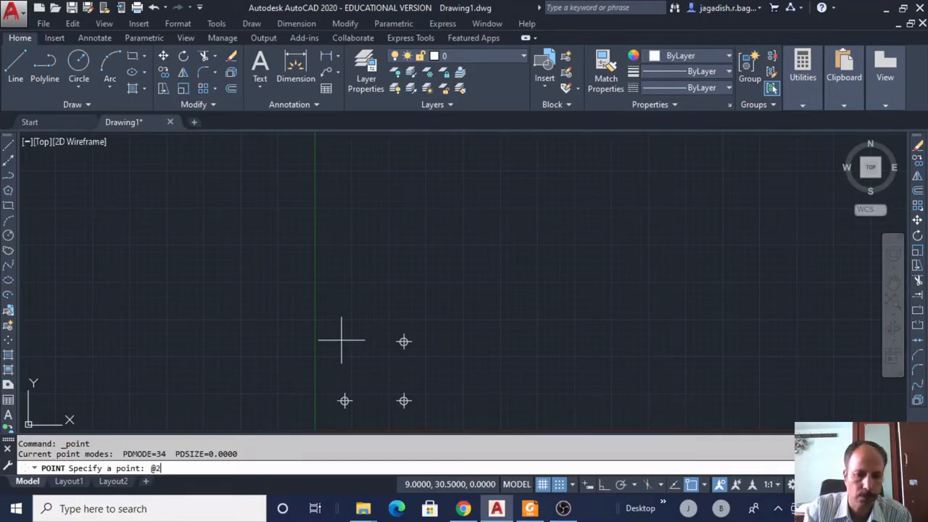
text(0<)
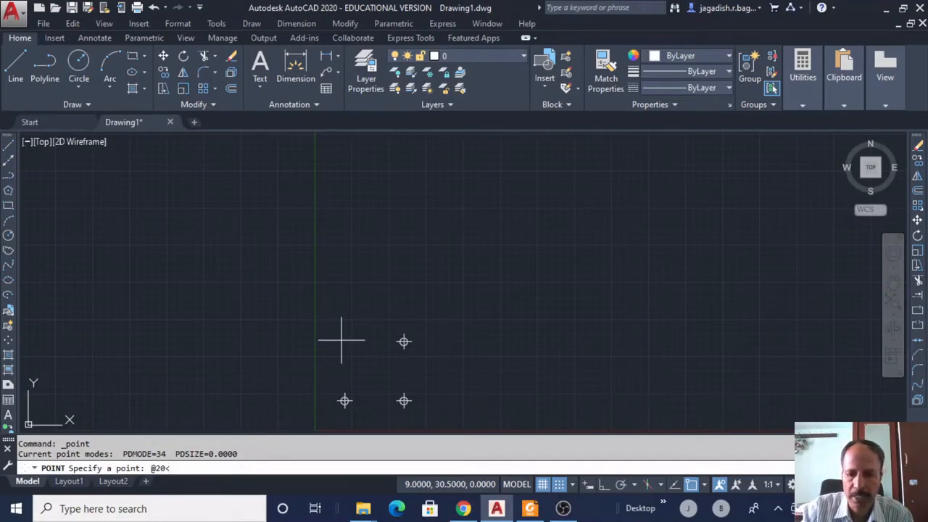
text(180)
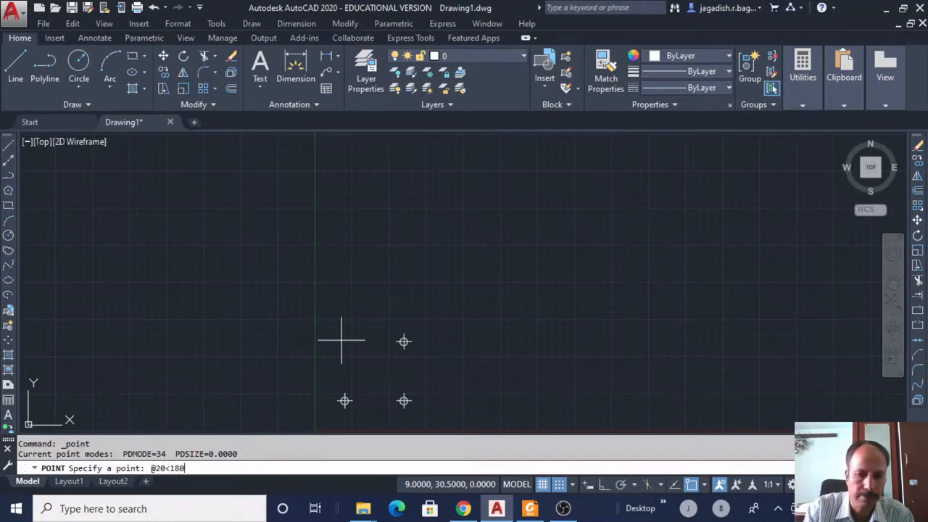
key(Return)
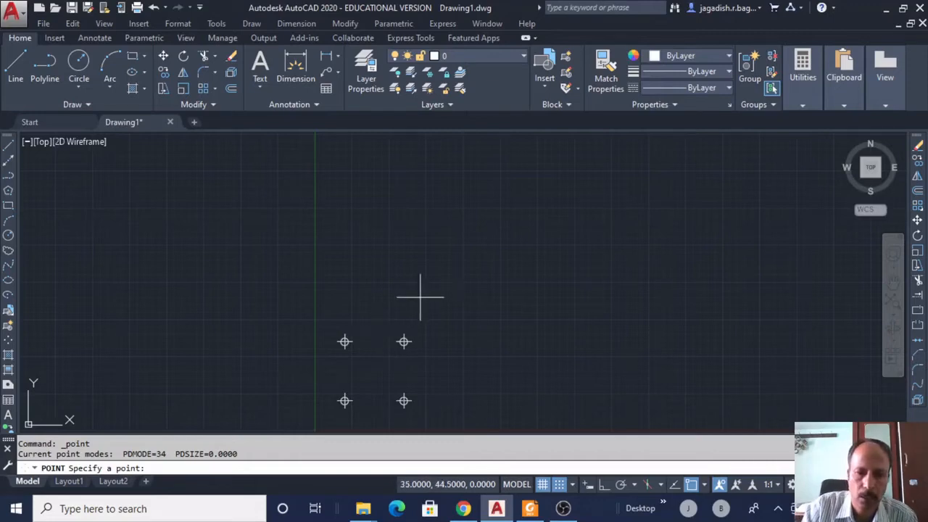
key(Return)
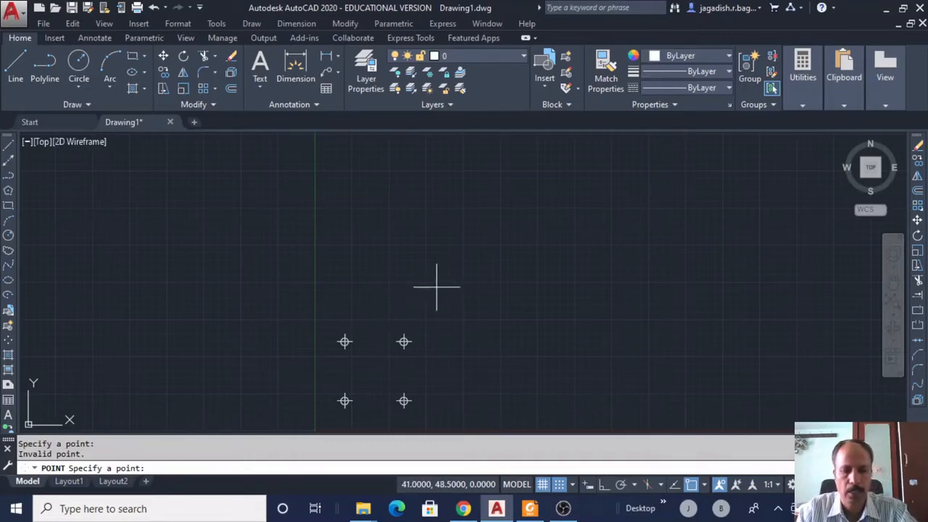
key(Escape)
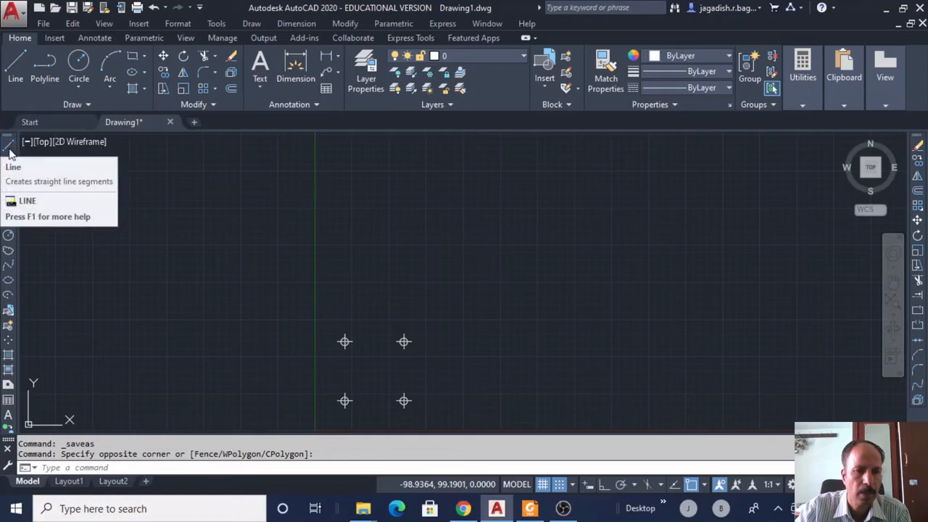
Start the LINE command and switch OSNAP off in the status bar.
click(252, 23)
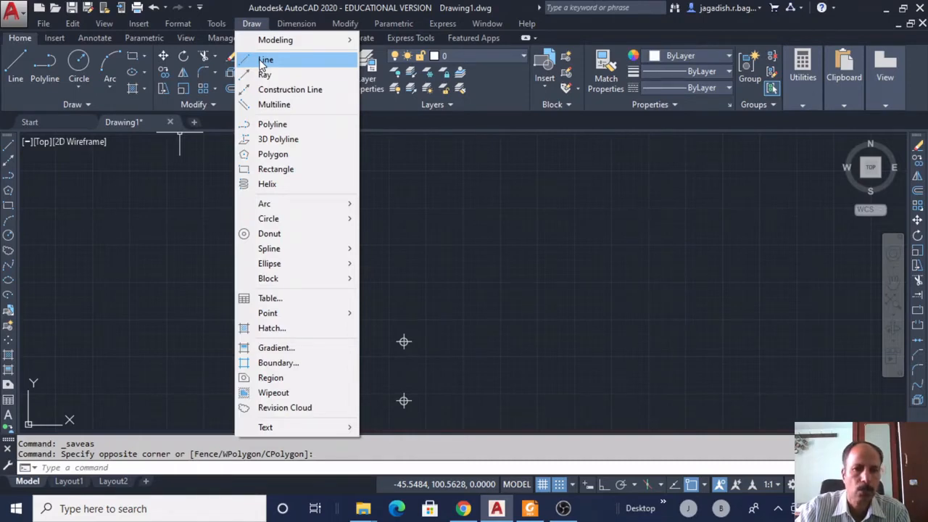
click(130, 471)
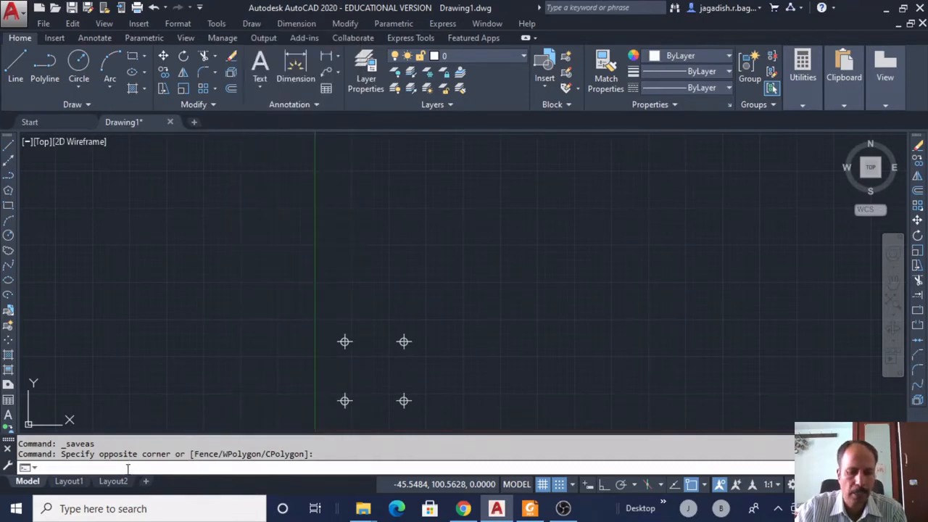
text(line)
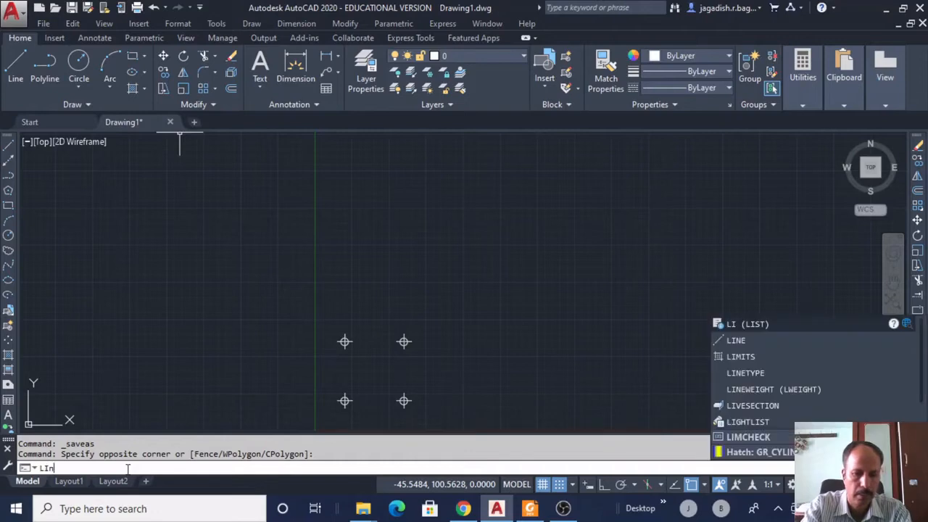
key(Return)
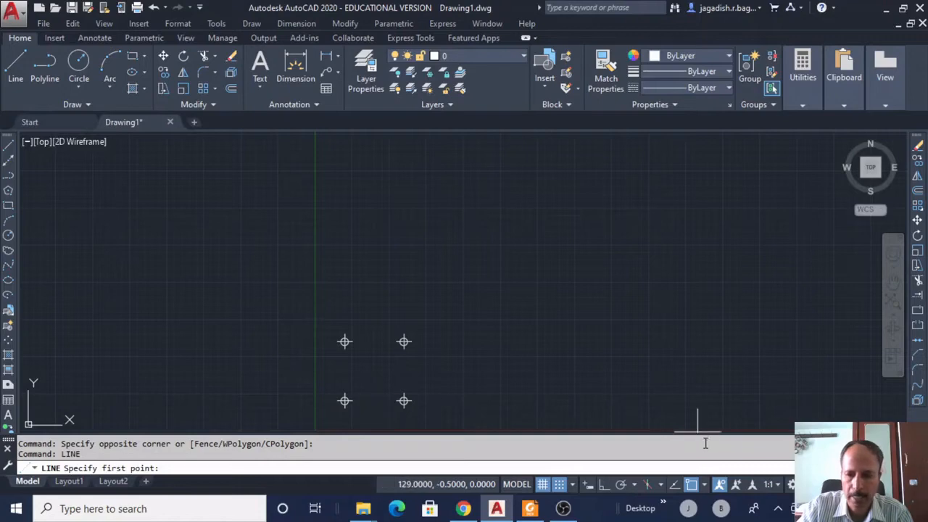
click(692, 486)
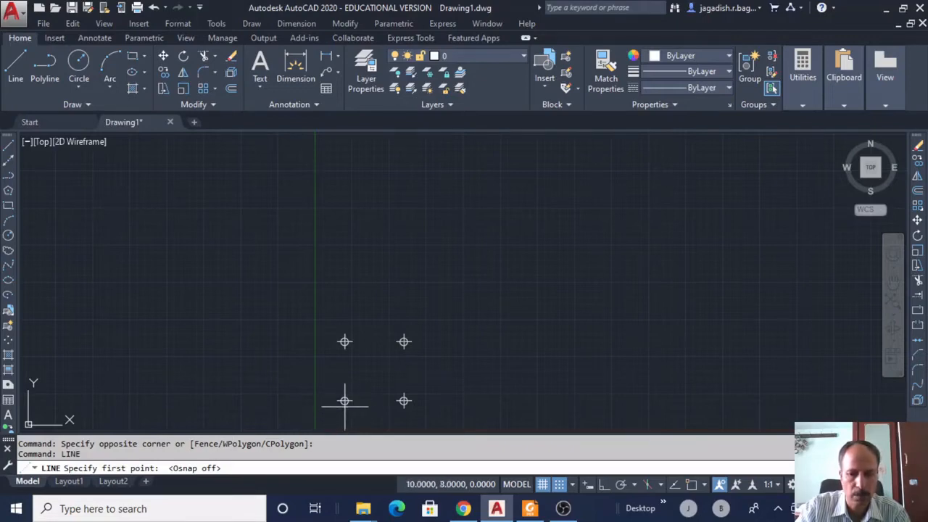
Using NODE snaps, draw the bottom edge from the lower-left point to the lower-right point.
click(243, 471)
text(nod)
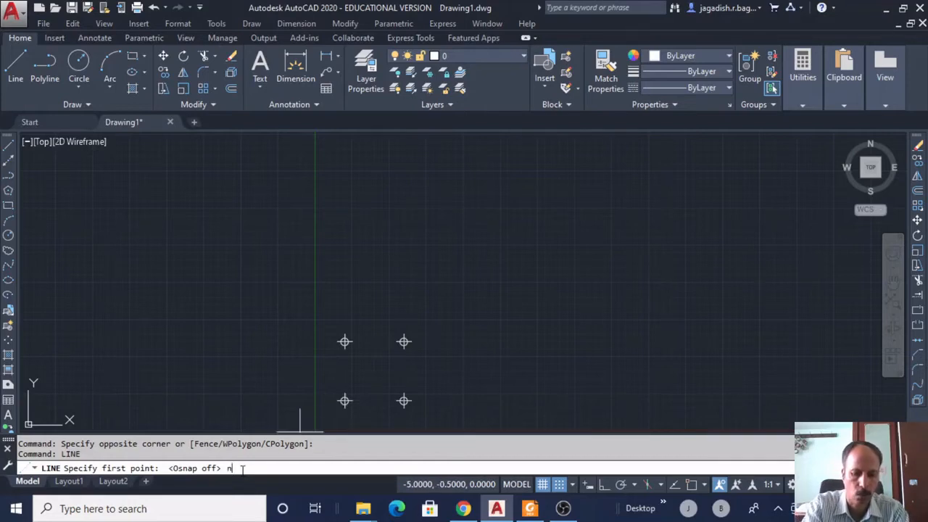
text(e)
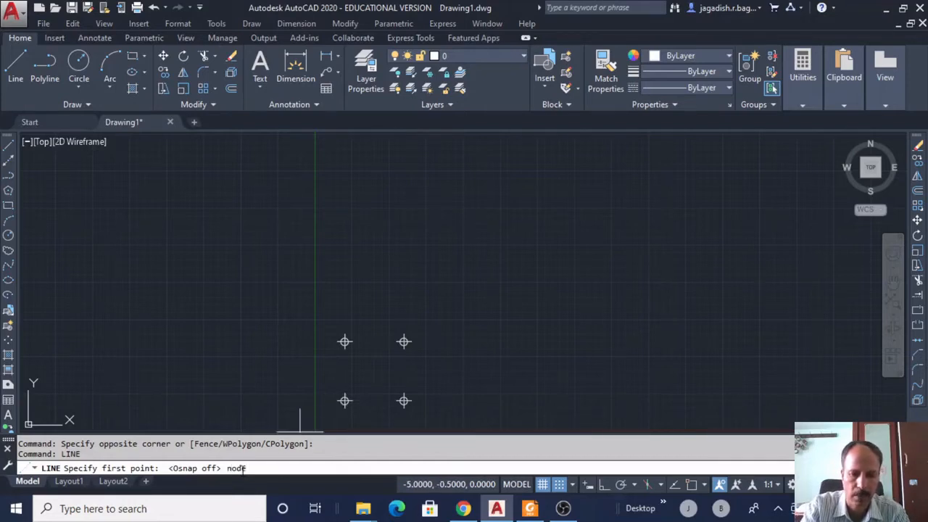
key(Return)
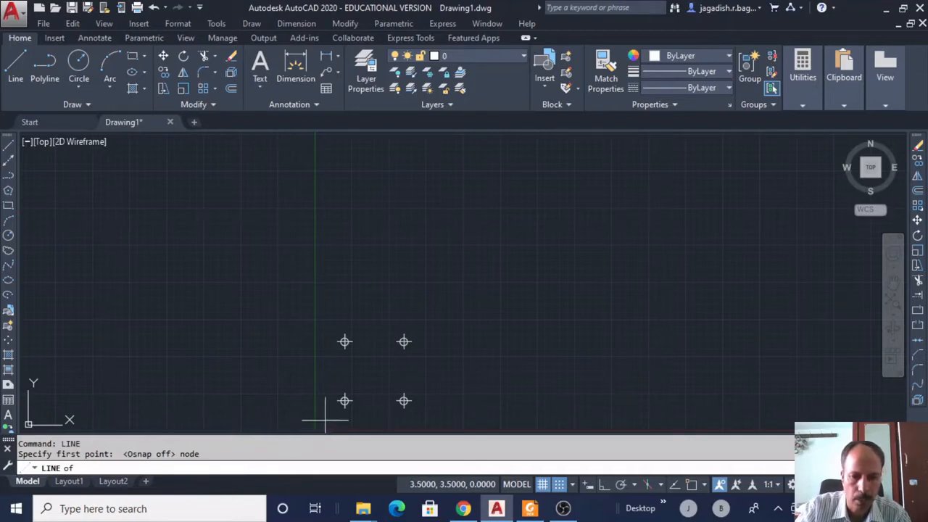
click(344, 400)
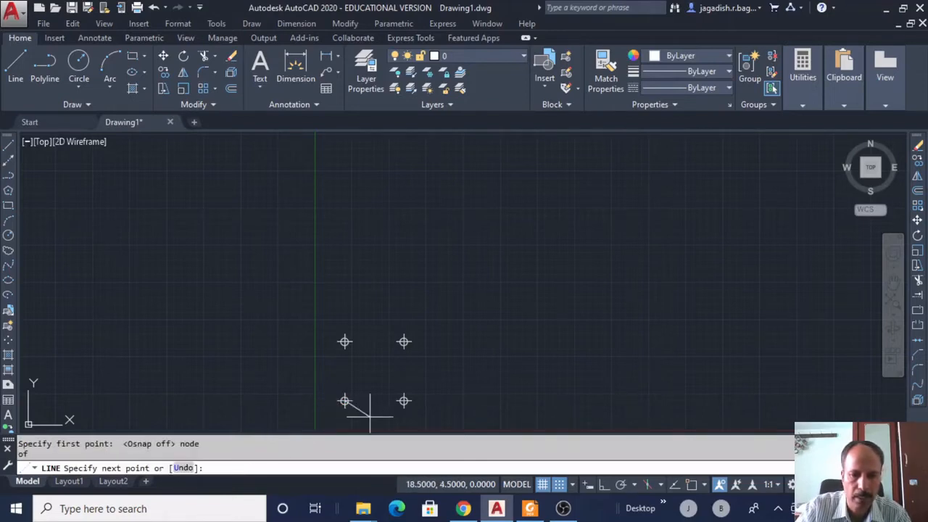
text(node)
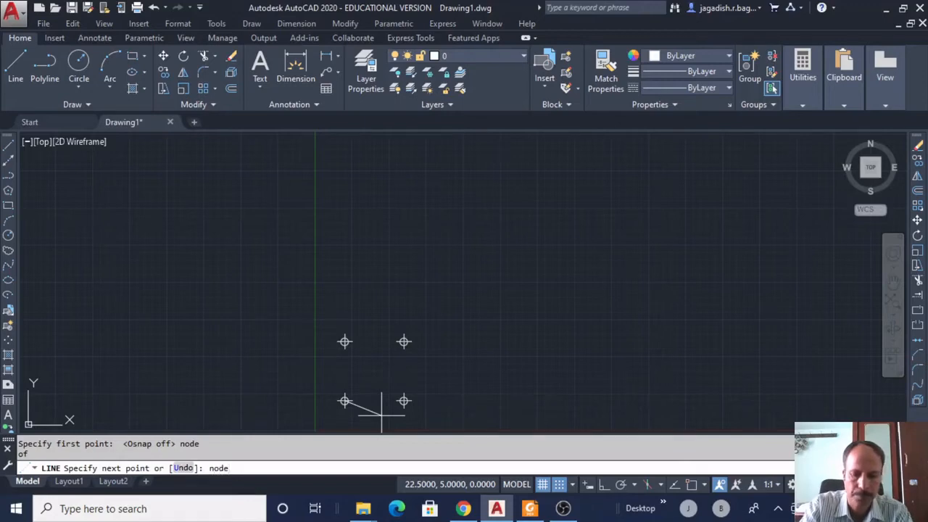
key(Return)
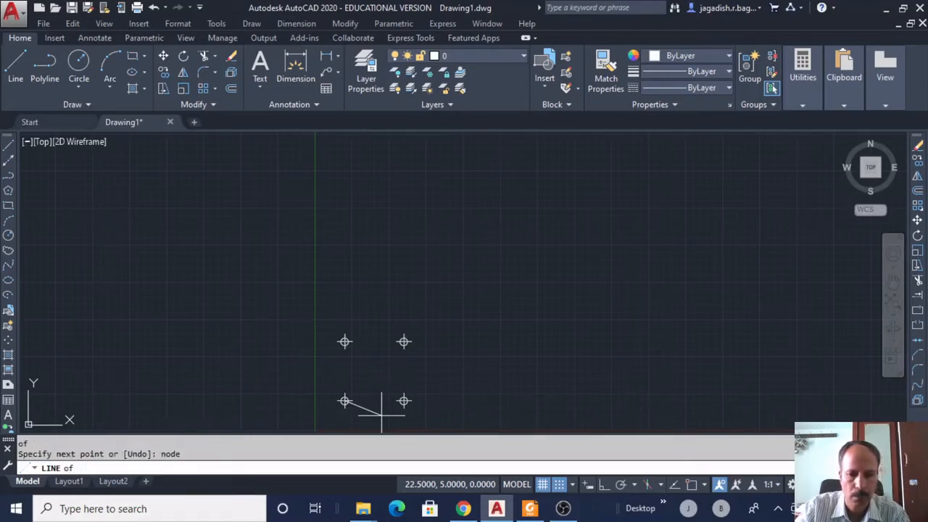
click(404, 400)
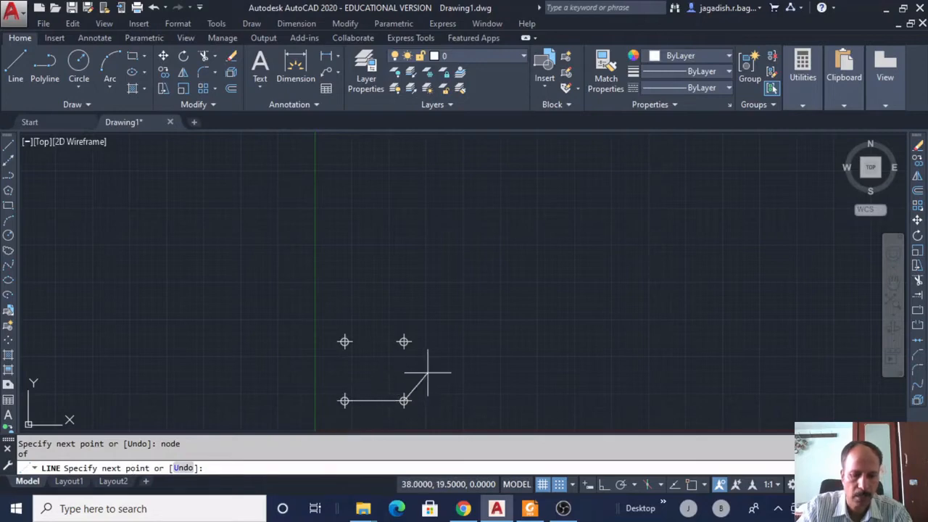
NODE-snap to the upper-right and upper-left points, then close the square with C.
text(node)
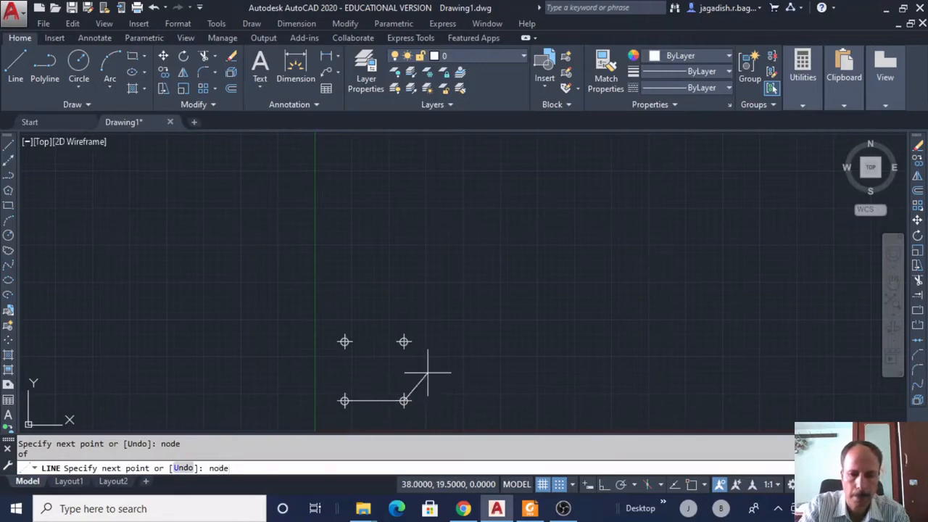
key(Return)
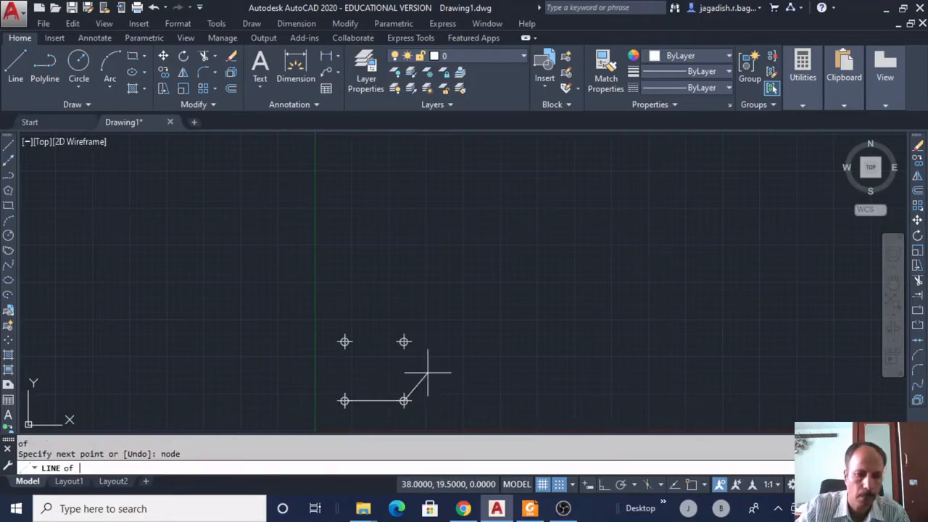
click(404, 342)
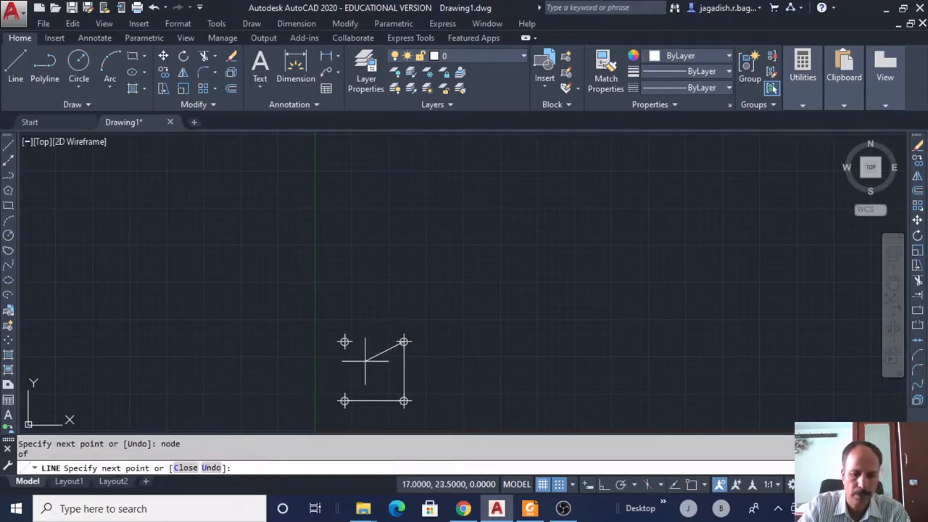
text(node)
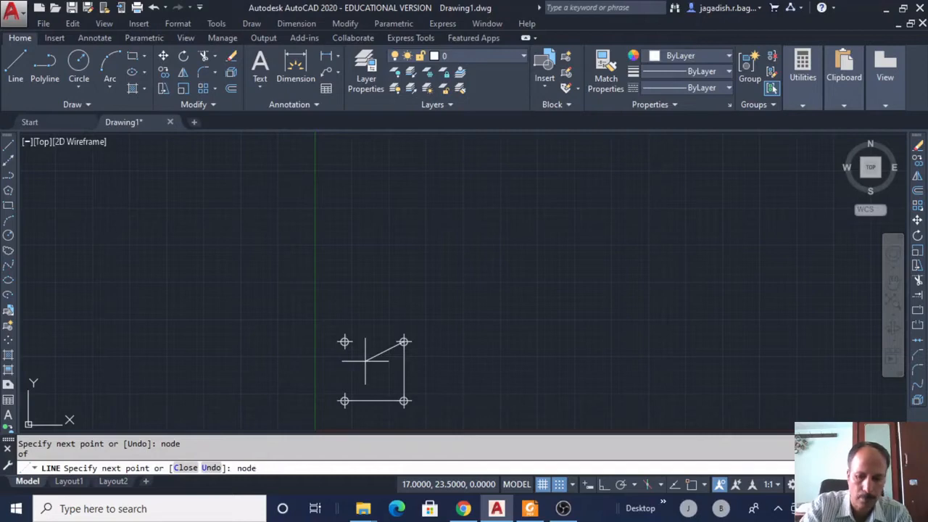
key(Return)
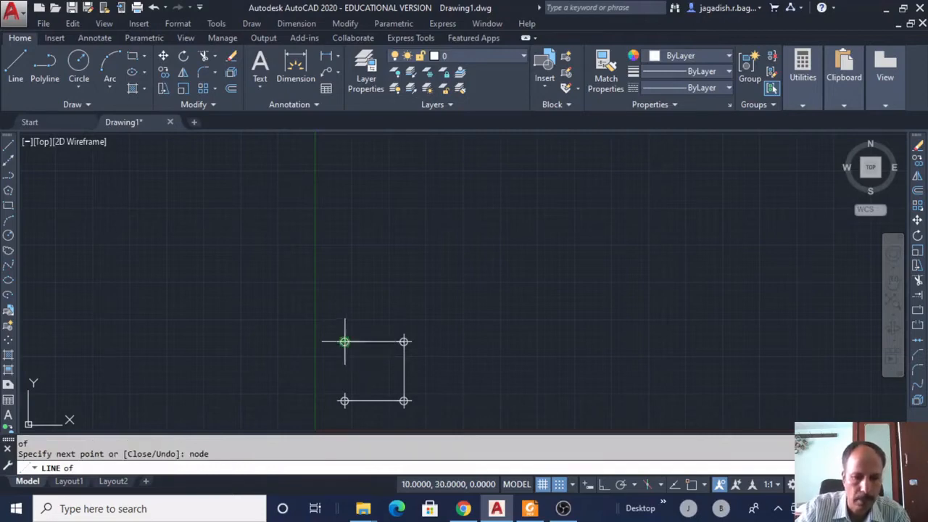
click(344, 340)
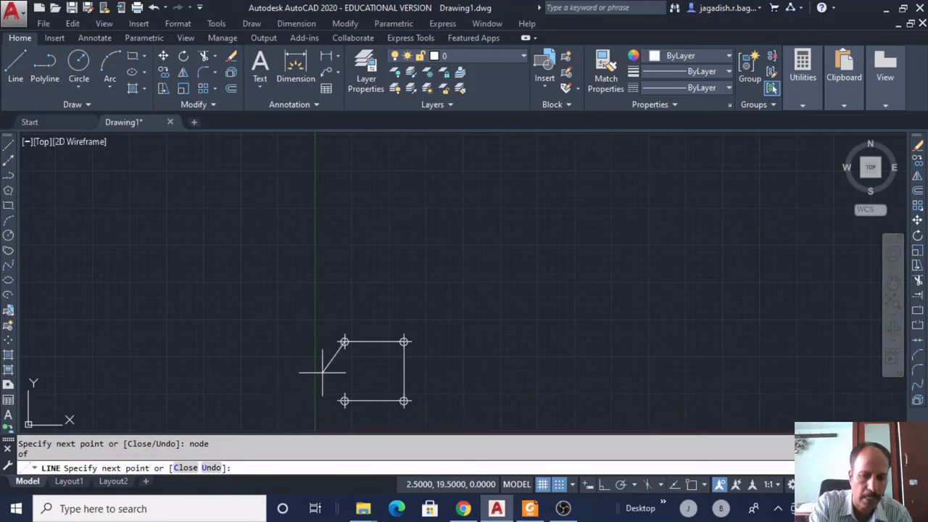
text(c)
key(Return)
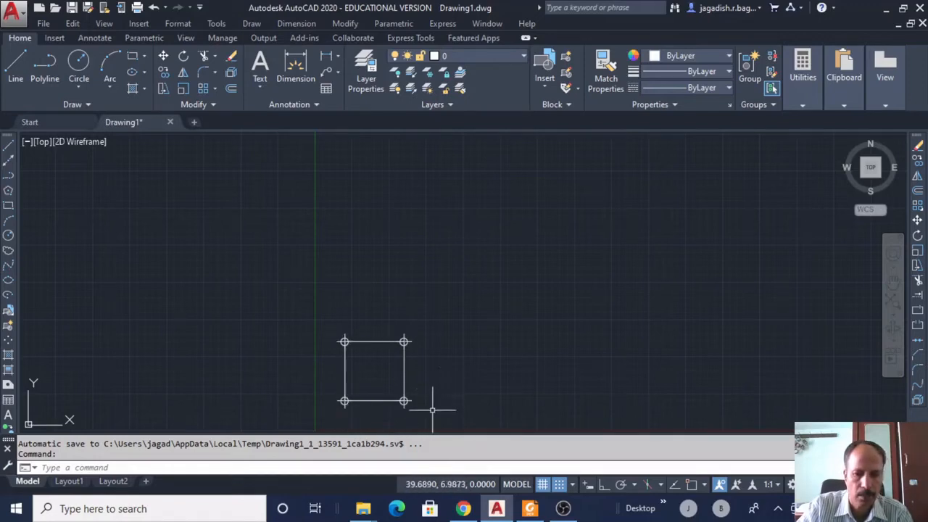
Erase the square outline and its four points, then start a new Line.
mouse_move(434, 414)
mouse_down()
mouse_move(440, 327)
mouse_move(356, 316)
mouse_move(330, 392)
mouse_move(366, 417)
mouse_move(389, 415)
mouse_up()
key(Delete)
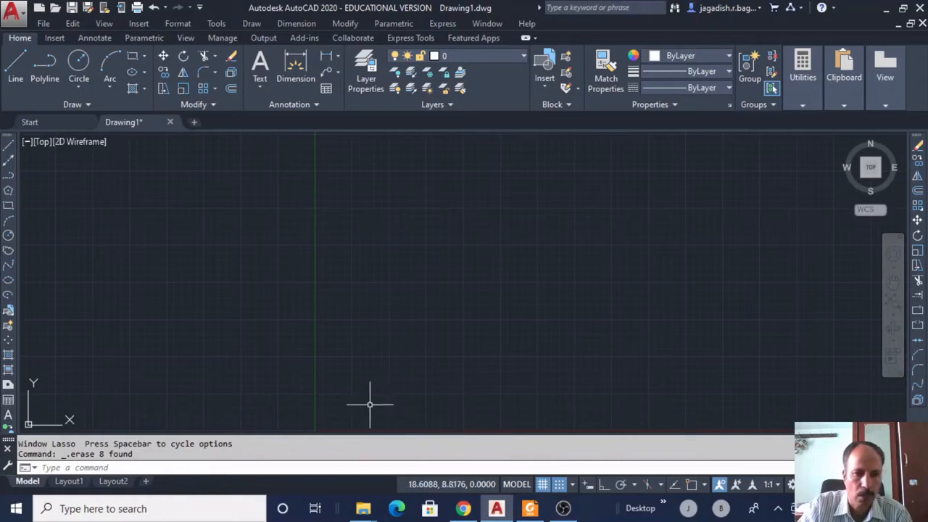
click(7, 147)
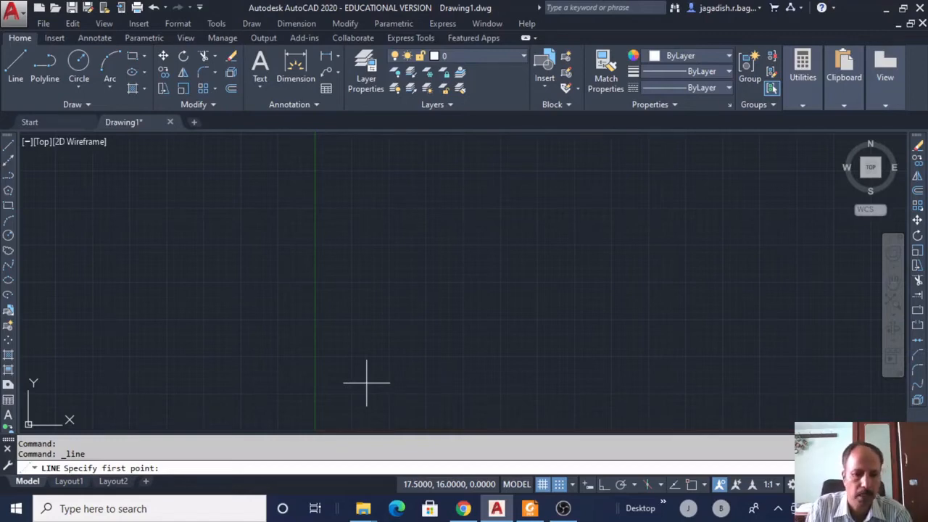
Fix the new line's first point at coordinates 10,10.
text(1)
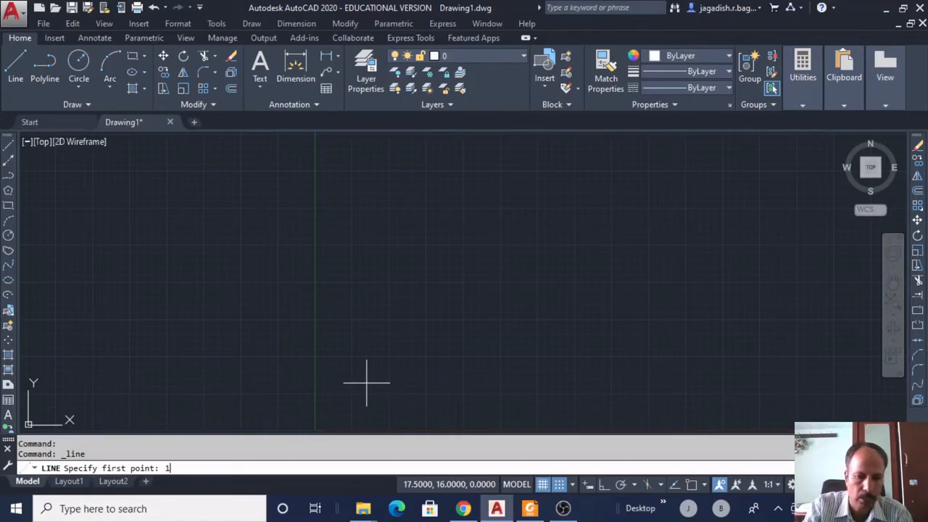
text(0,)
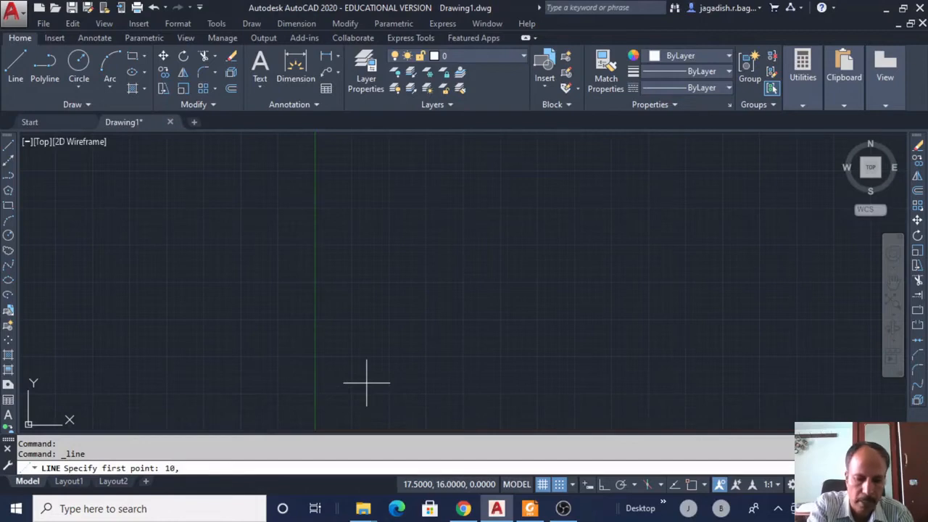
text(10)
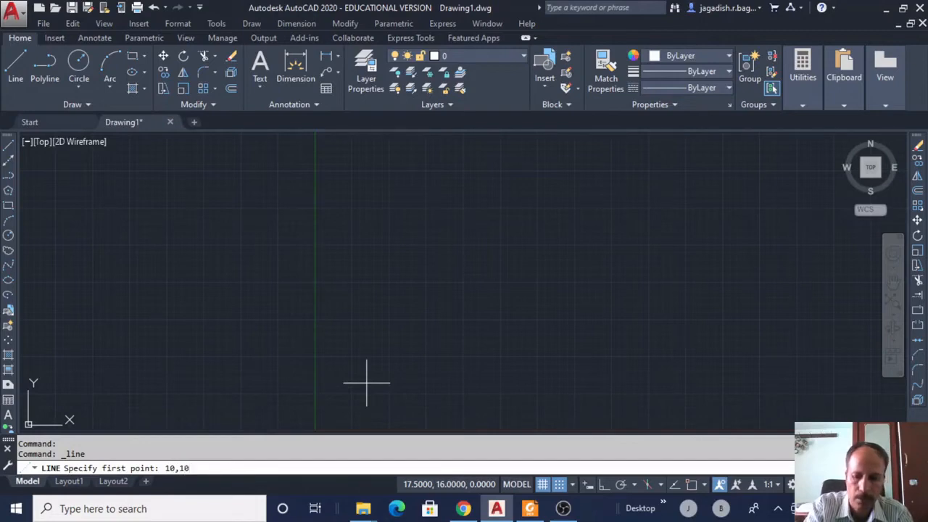
key(Return)
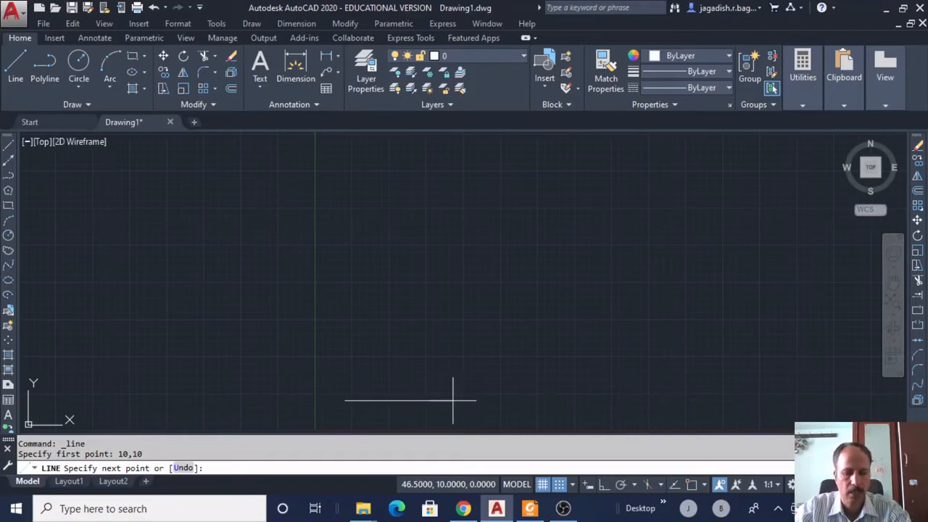
text(@)
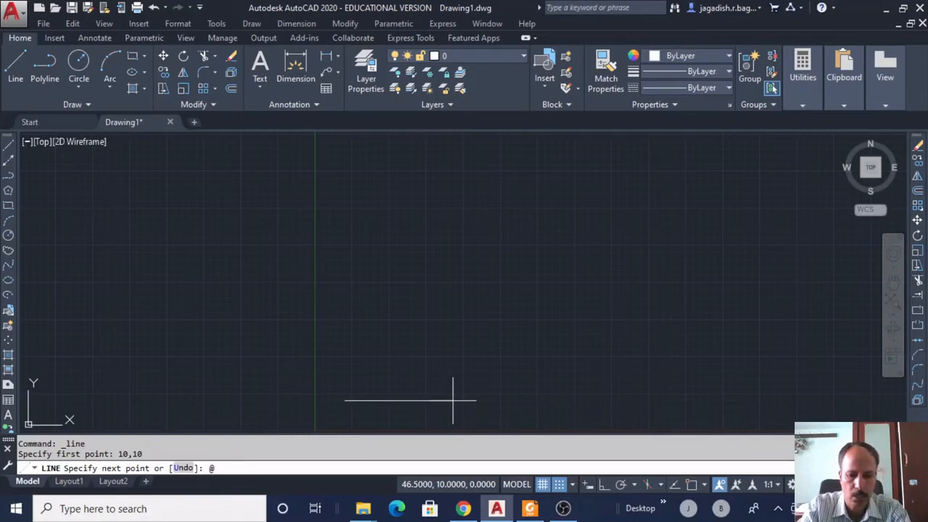
text(20)
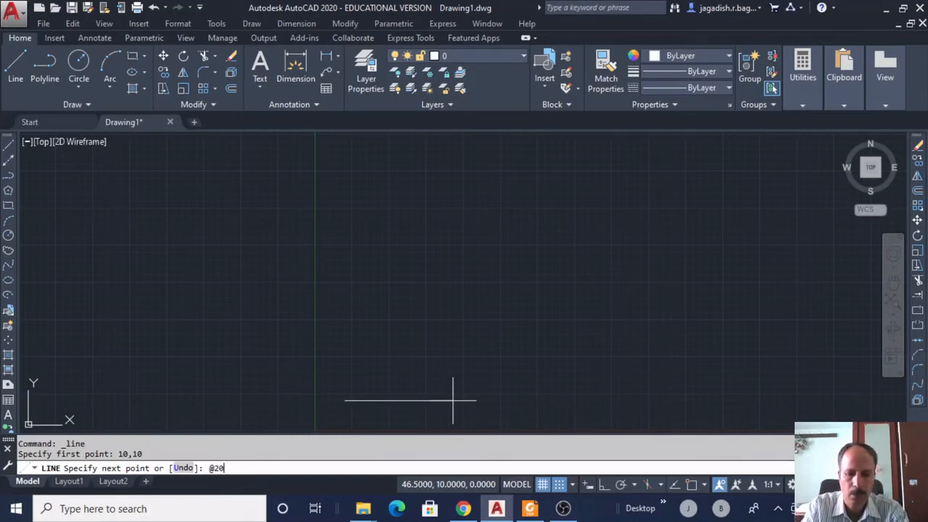
text(,)
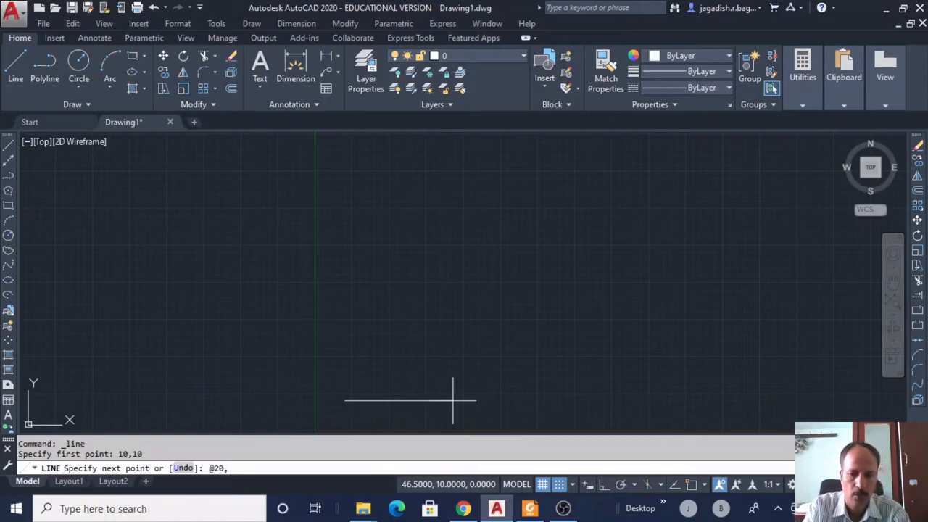
text(0)
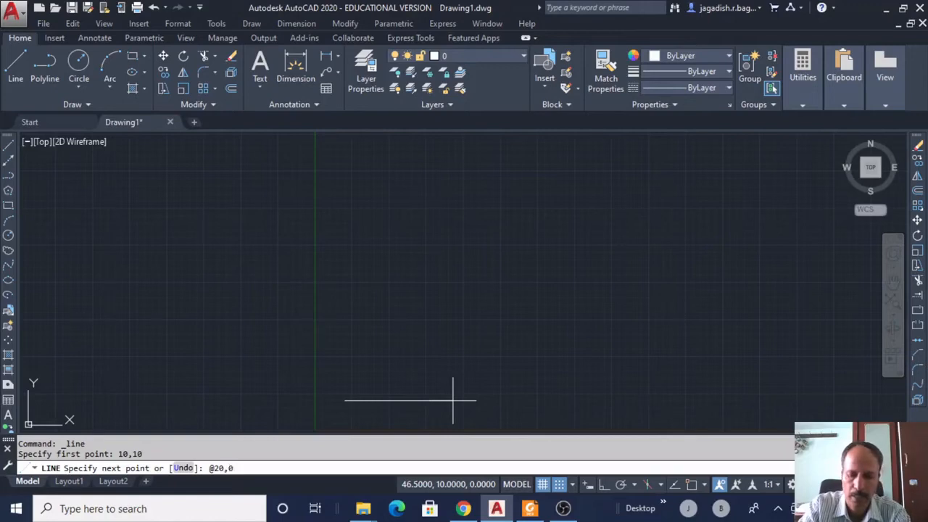
key(Return)
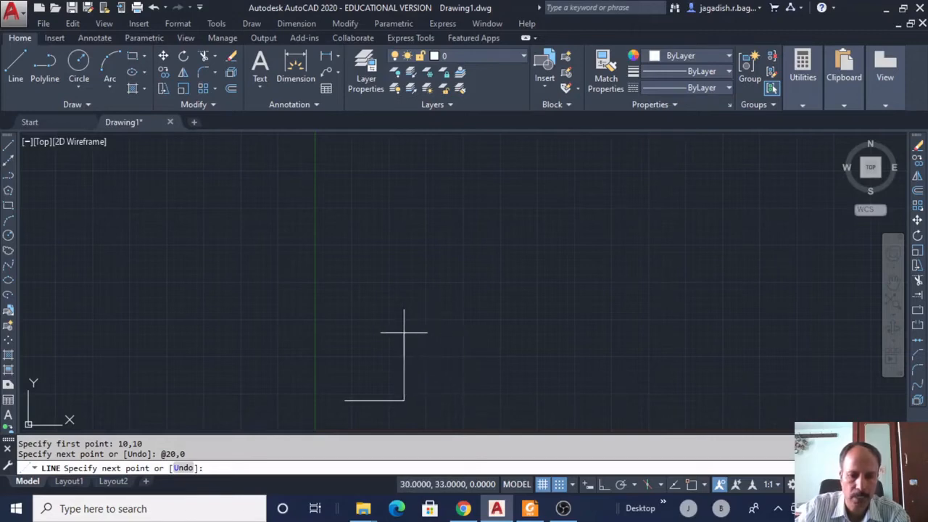
text(@)
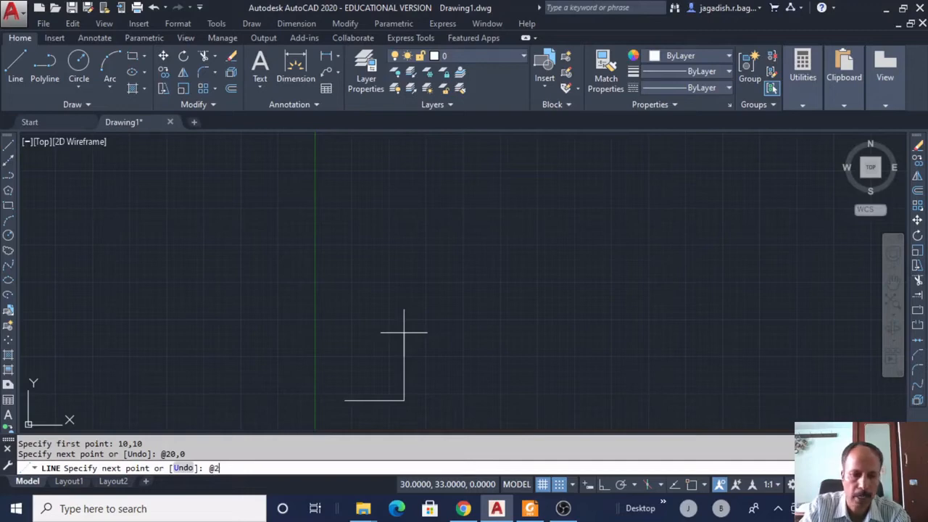
text(20)
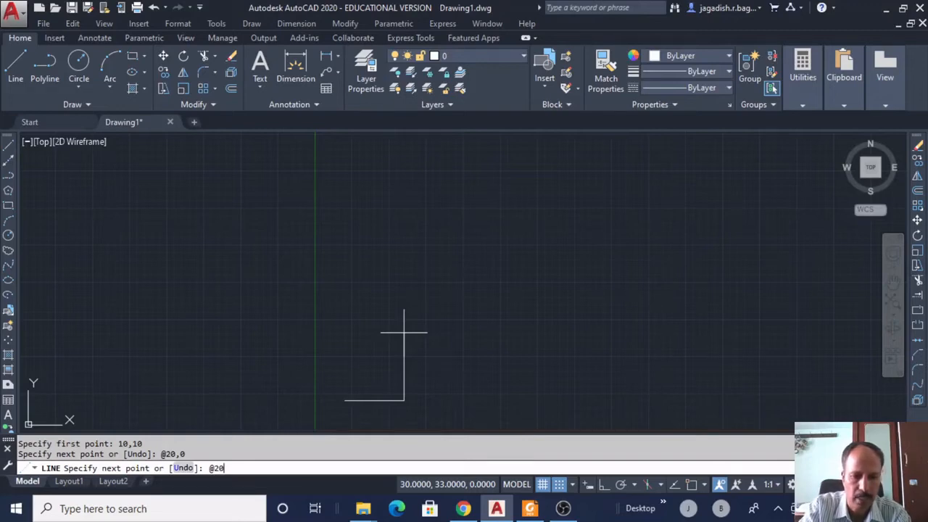
key(BackSpace)
key(BackSpace)
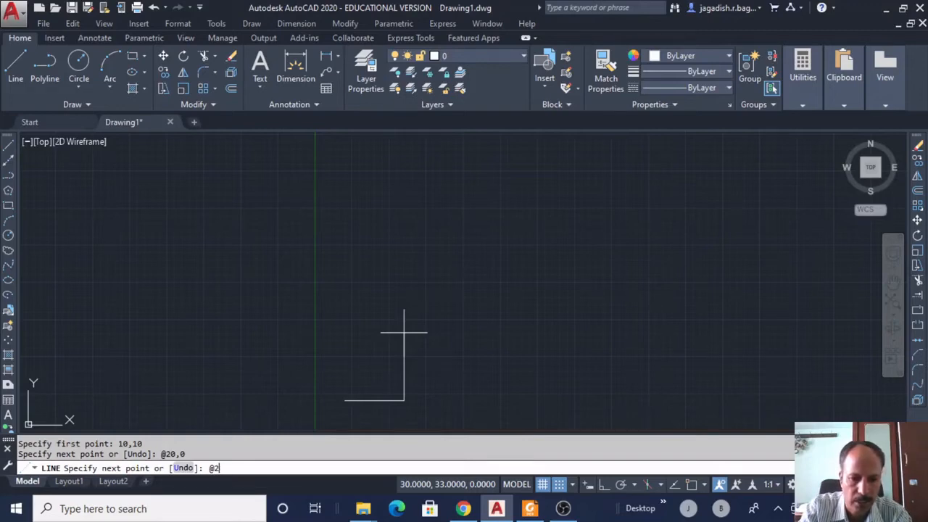
text(0)
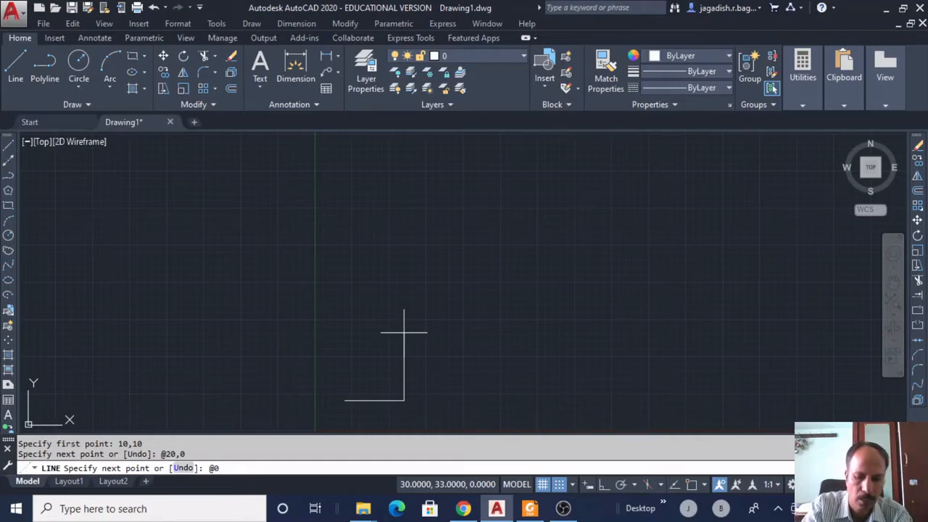
text(,20)
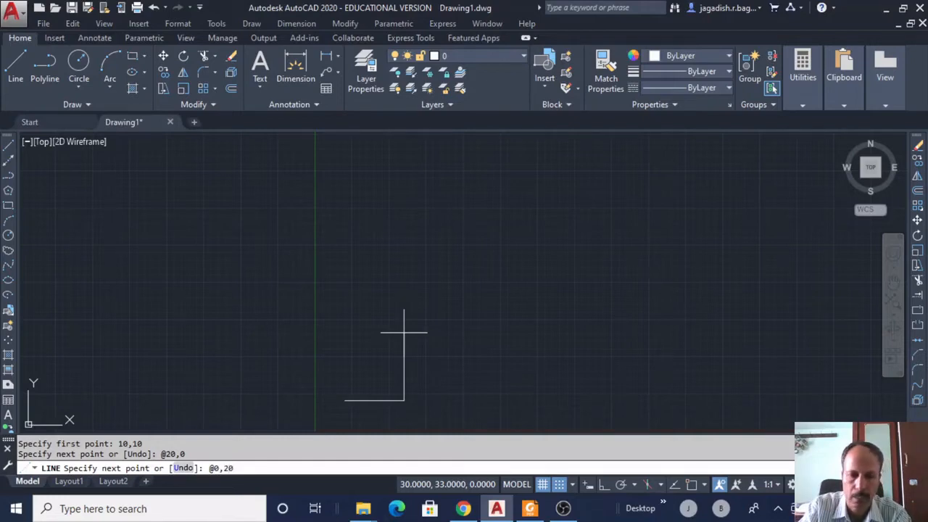
key(Return)
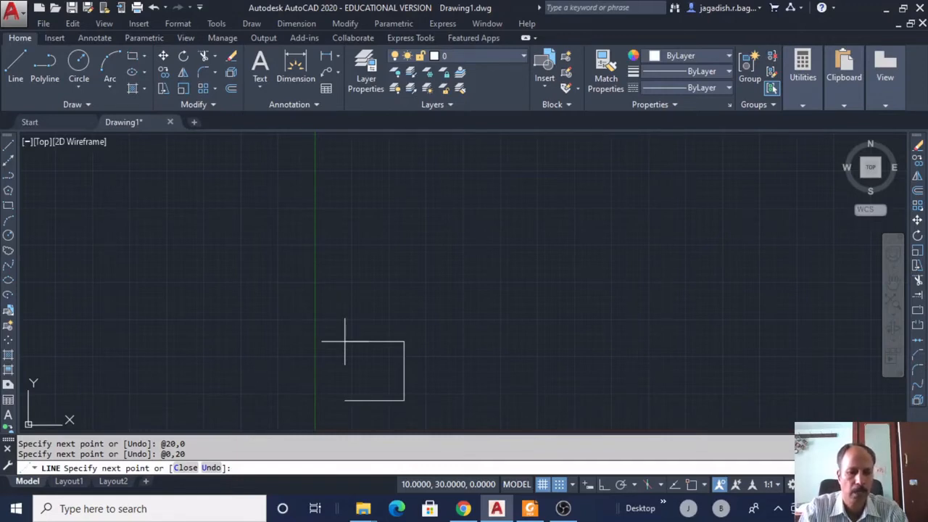
text(@)
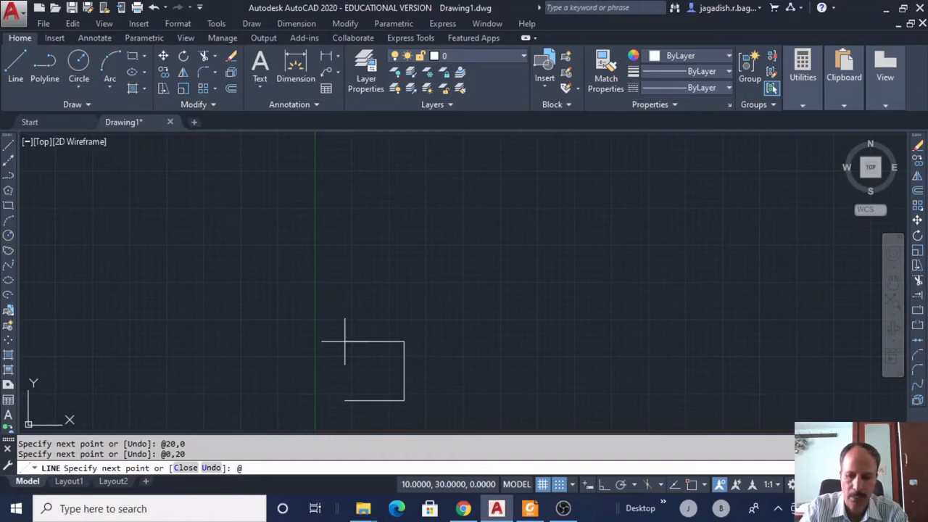
text(20)
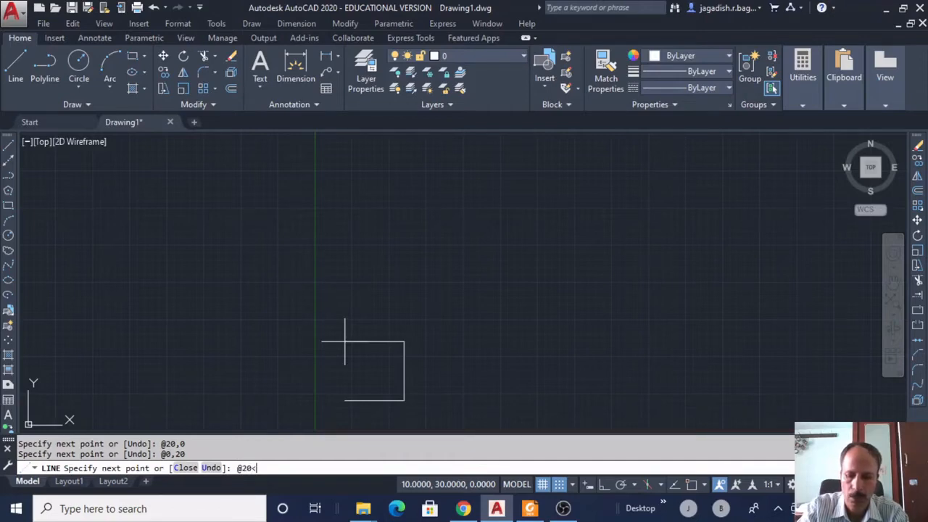
text(<180)
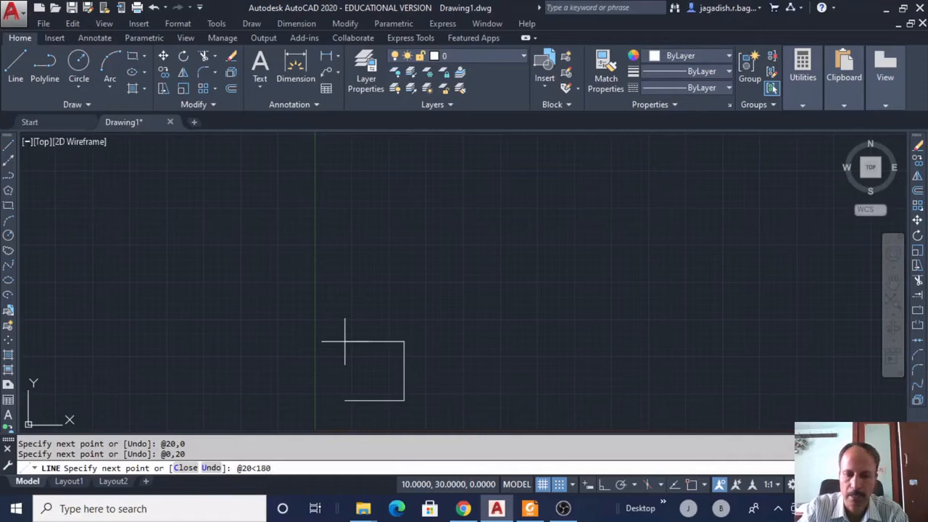
key(Return)
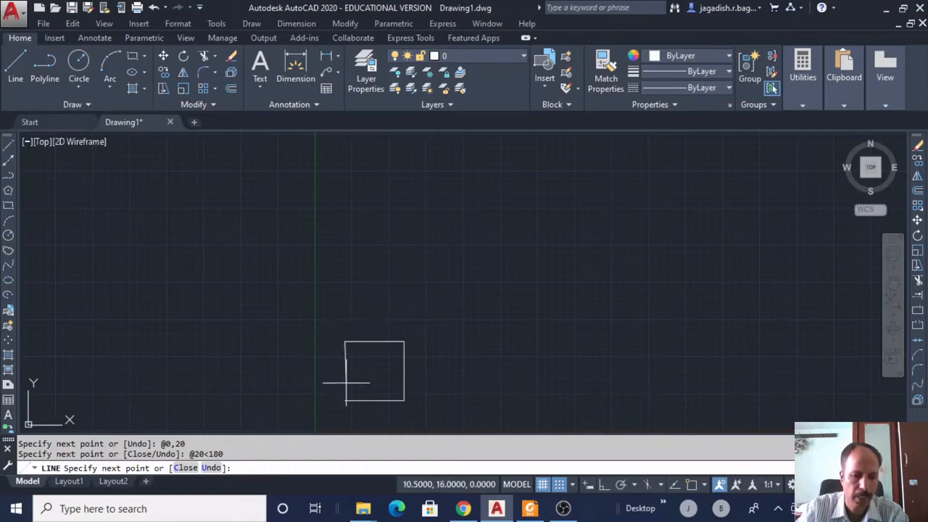
text(c)
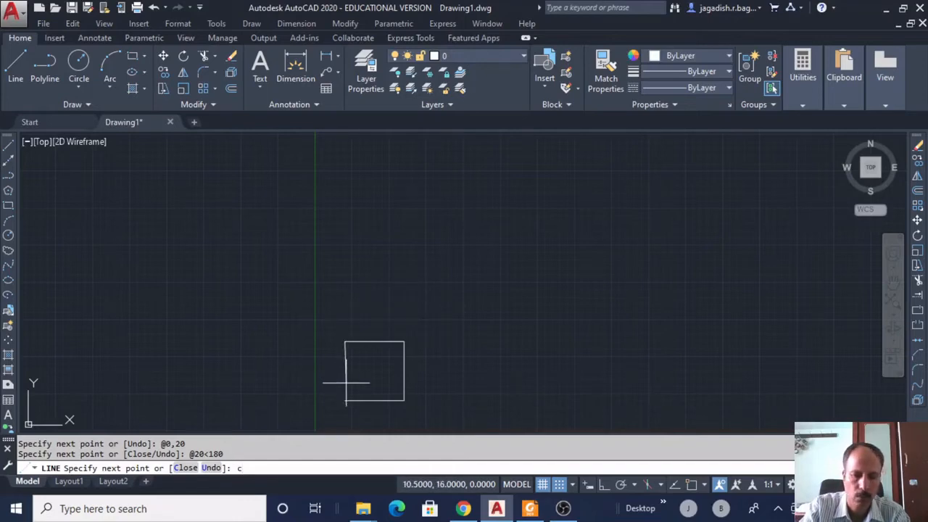
key(Return)
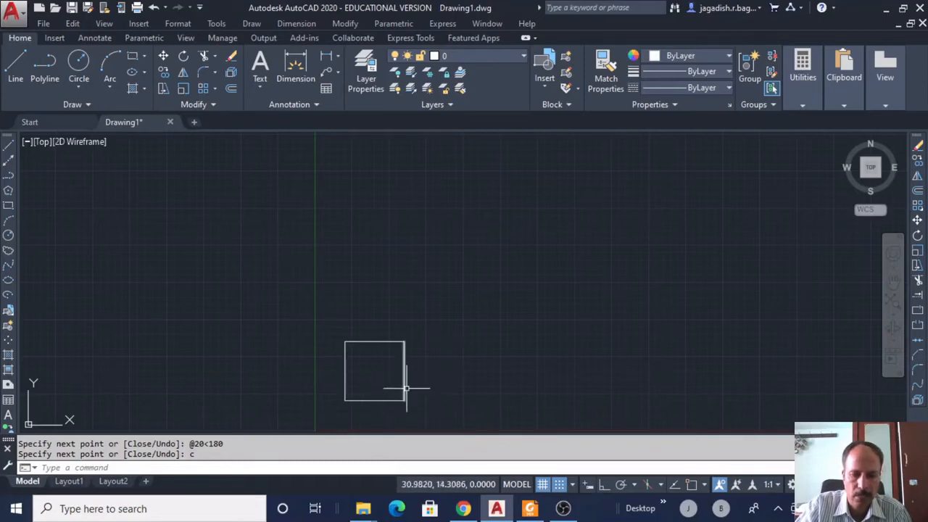
click(403, 377)
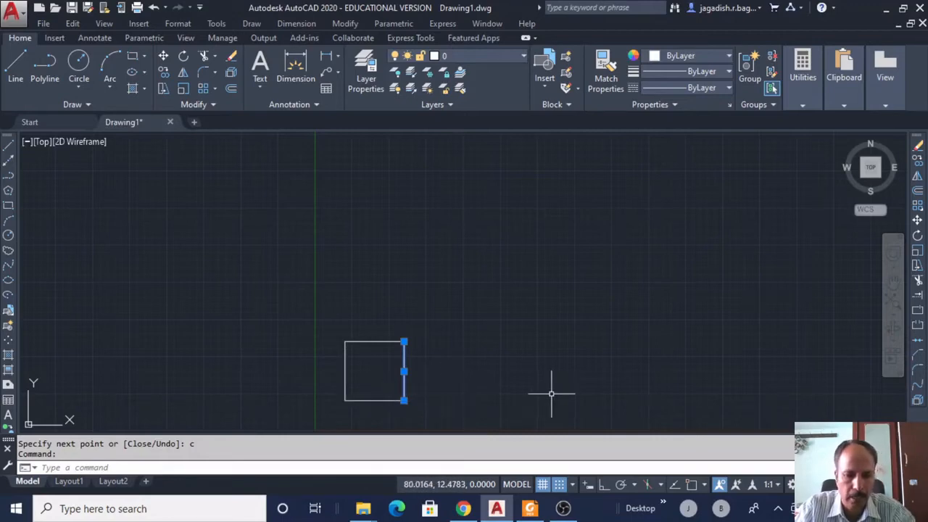
key(Escape)
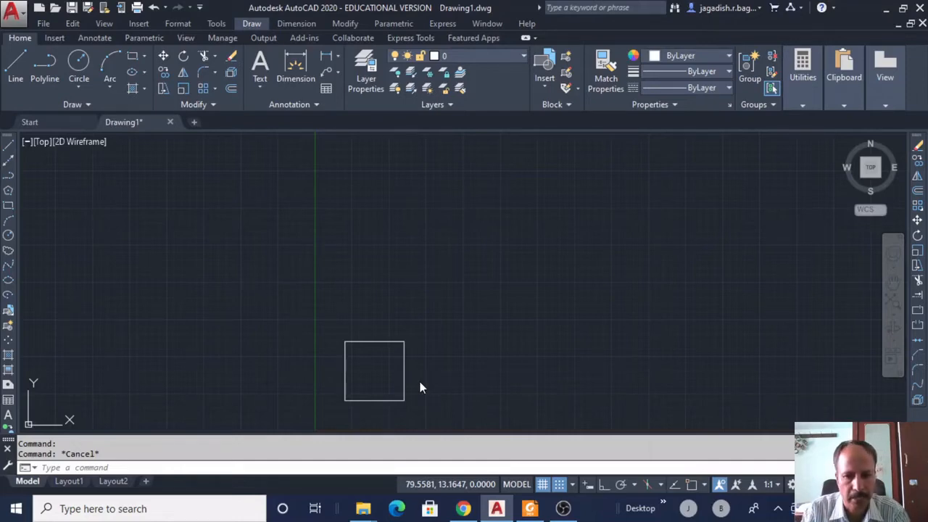
click(453, 366)
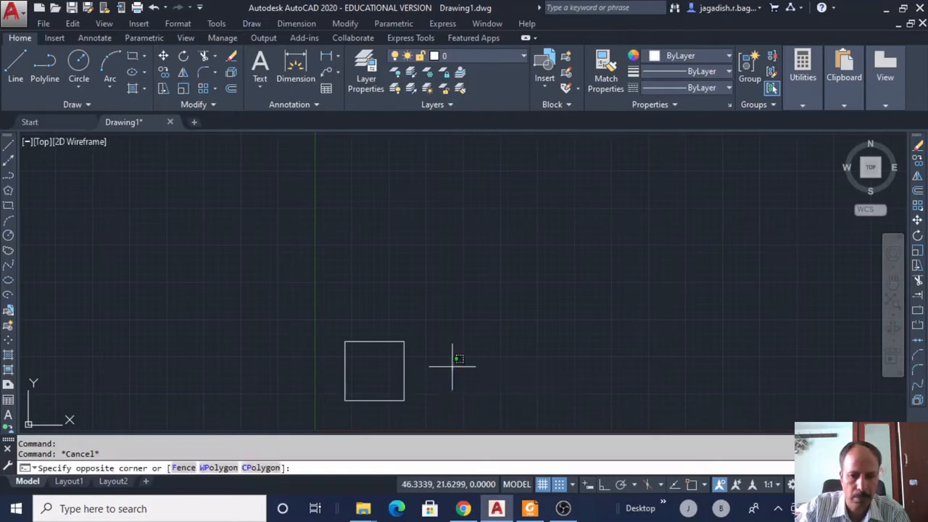
click(403, 379)
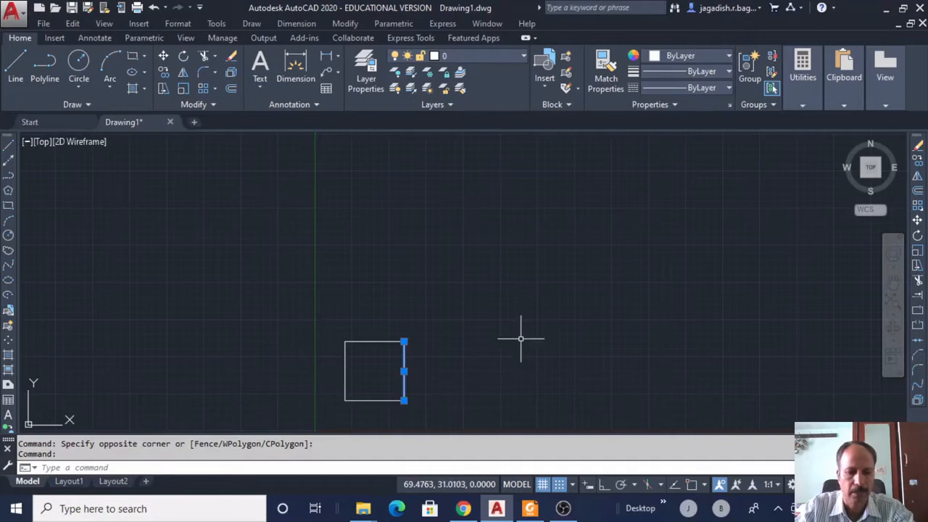
key(Escape)
click(374, 340)
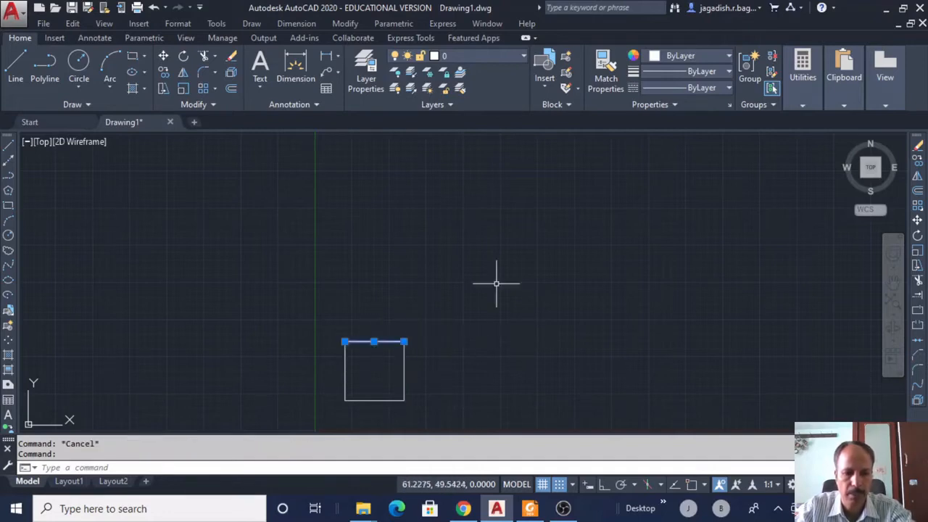
key(Escape)
click(345, 370)
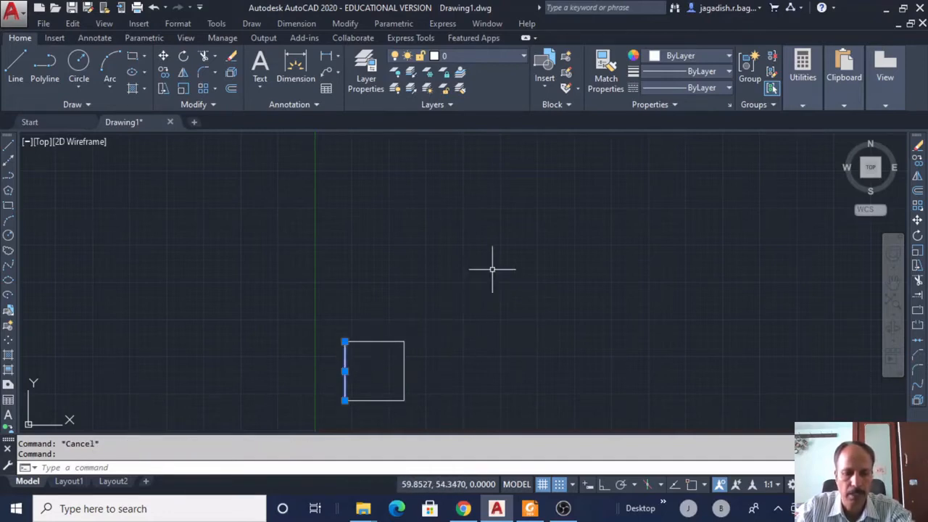
key(Escape)
click(375, 400)
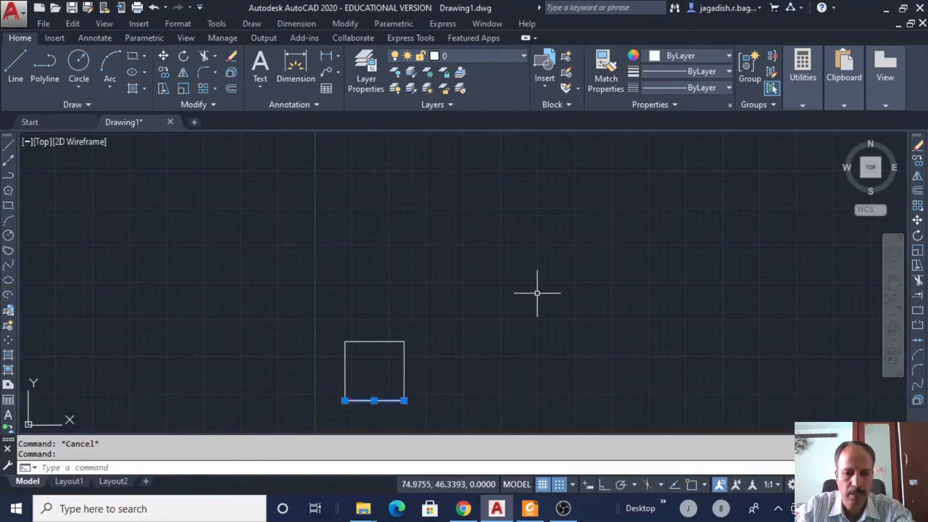
key(Escape)
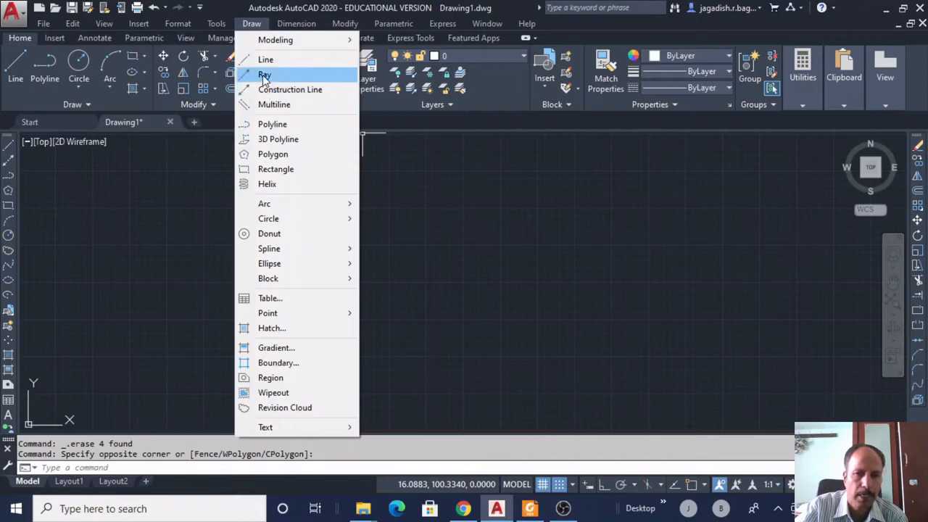
Draw four rays from start point 10,10, each at a steeper angle, up to near-vertical.
click(264, 76)
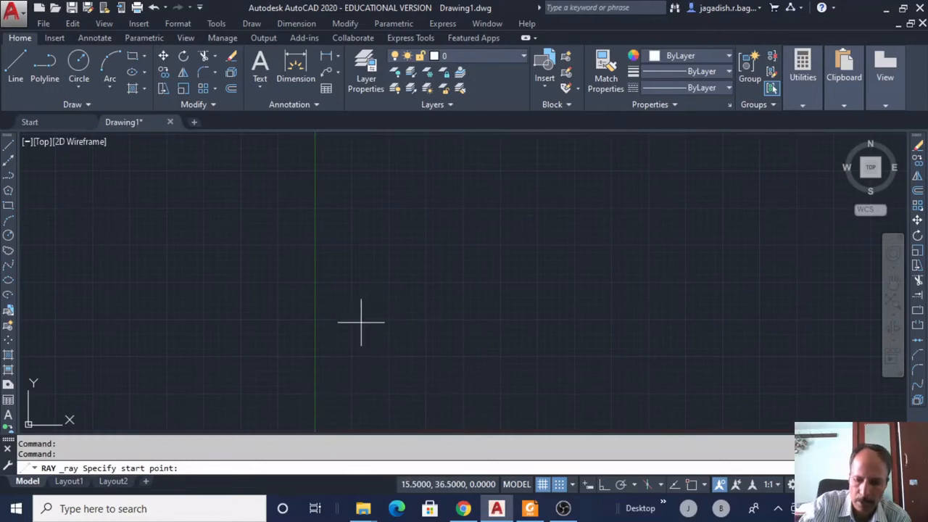
text(10,10)
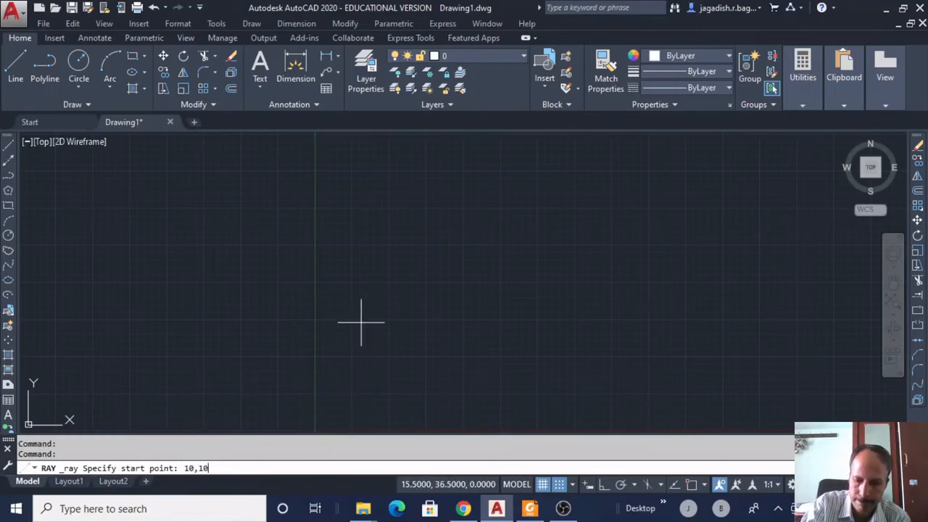
key(Return)
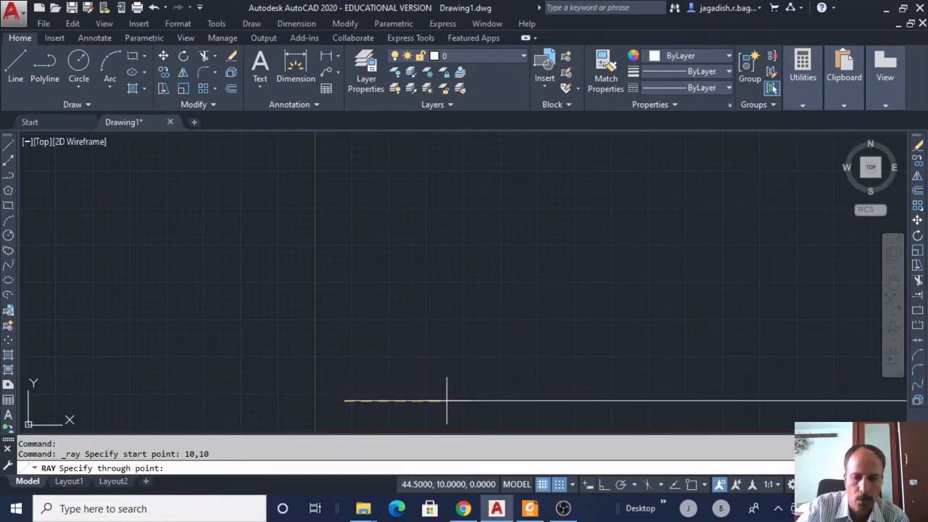
click(465, 345)
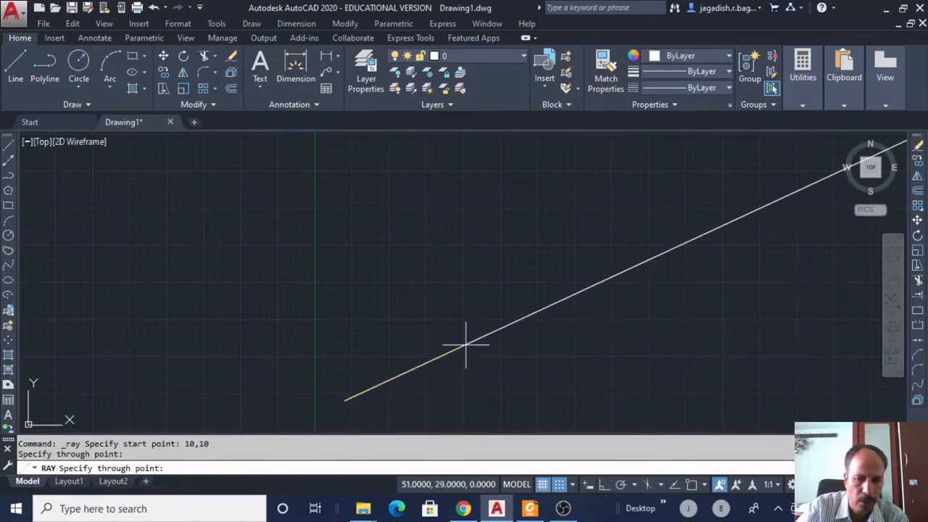
click(468, 293)
click(398, 266)
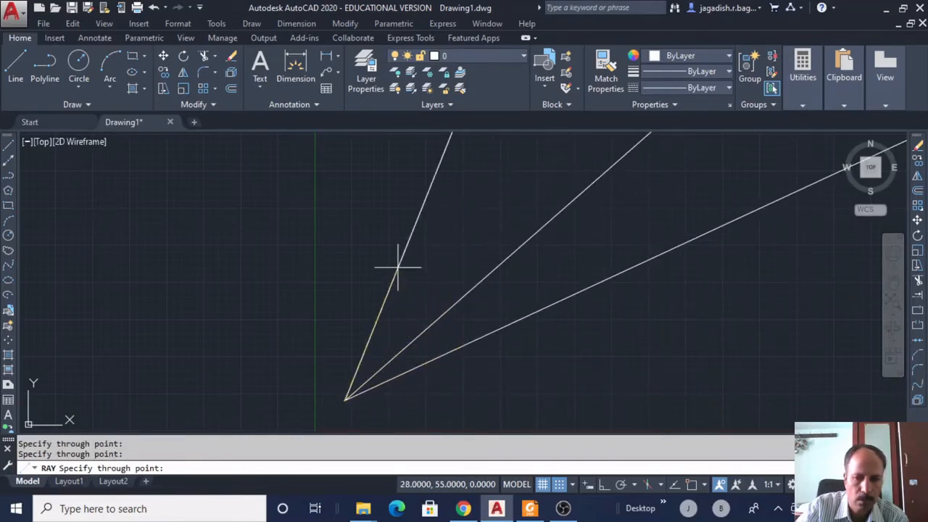
click(352, 255)
key(Return)
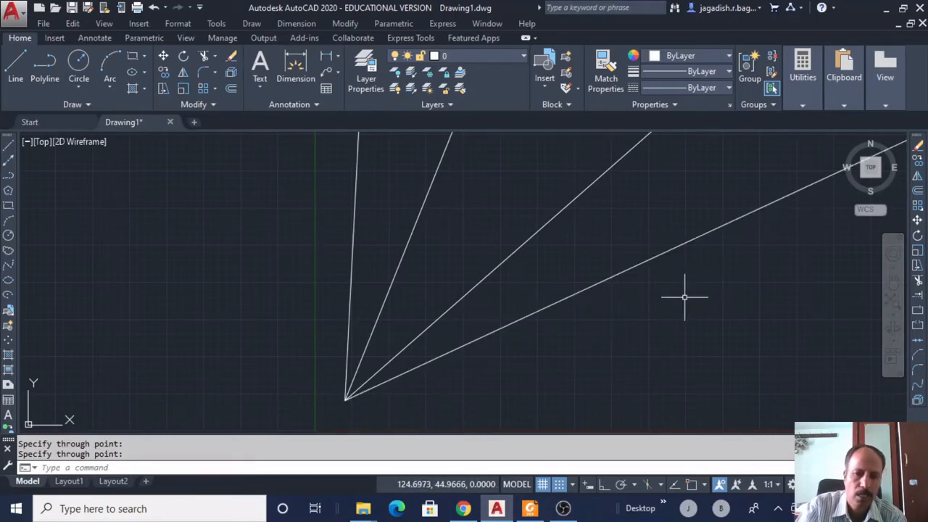
Window-select the four rays and delete them.
mouse_move(634, 327)
mouse_down()
mouse_move(635, 317)
mouse_move(473, 195)
mouse_move(334, 248)
mouse_move(338, 369)
mouse_move(394, 414)
mouse_move(437, 410)
mouse_up()
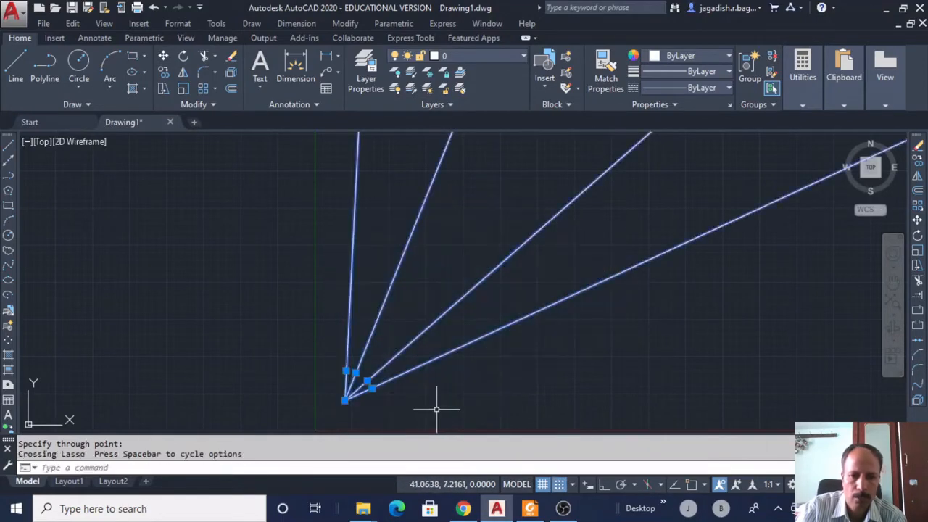
key(Delete)
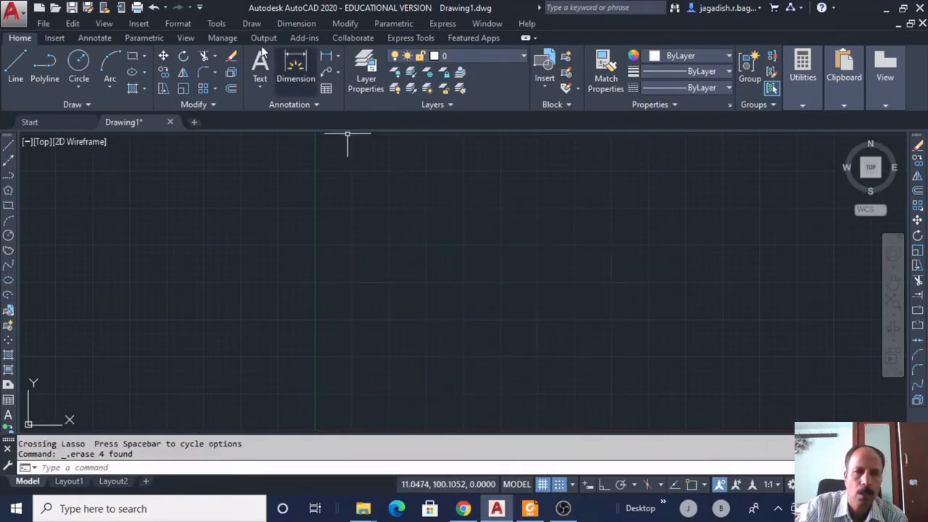
click(251, 23)
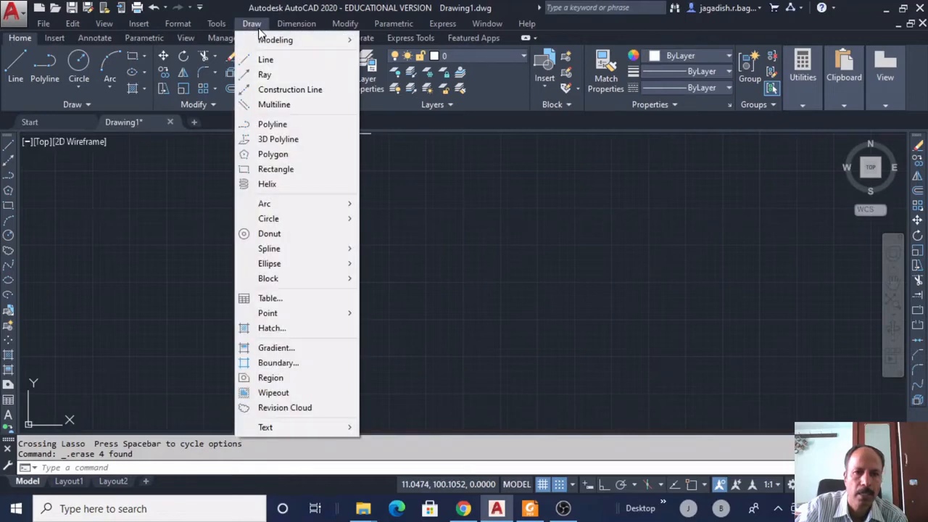
click(291, 92)
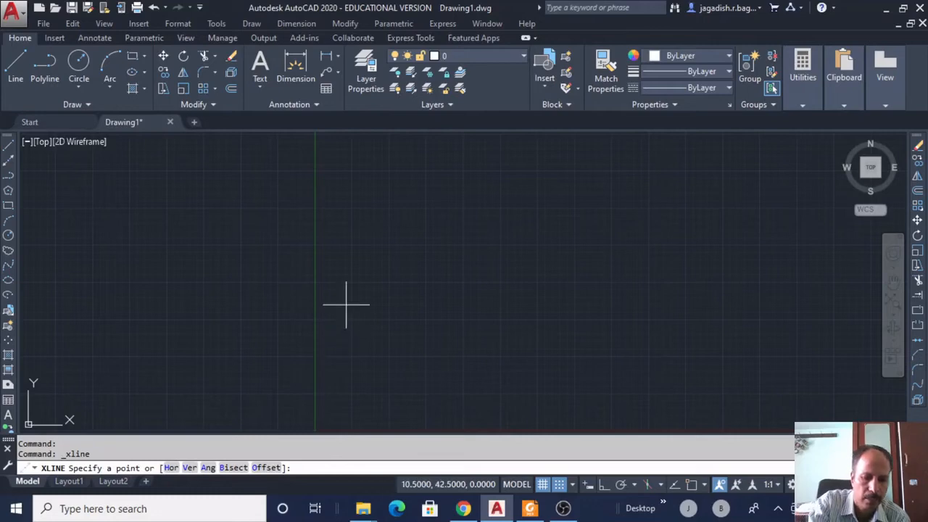
text(h)
key(Return)
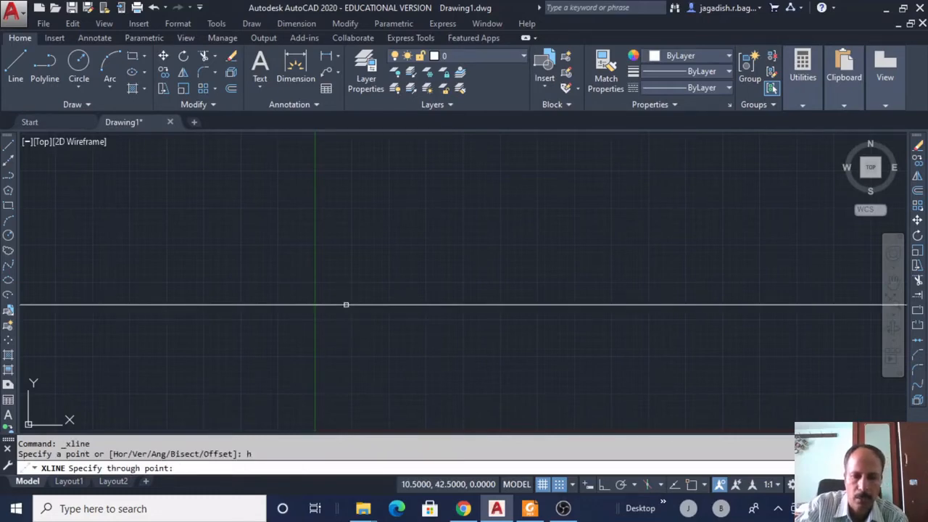
click(349, 305)
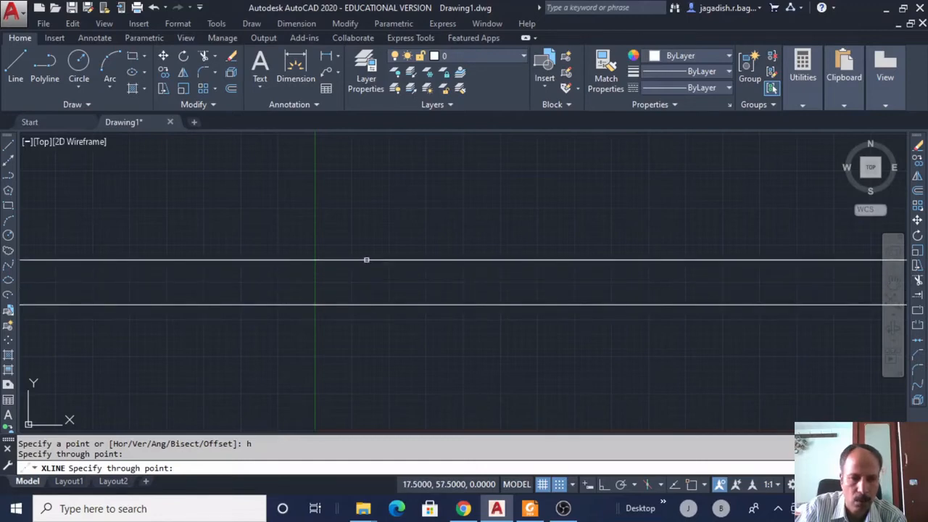
click(366, 260)
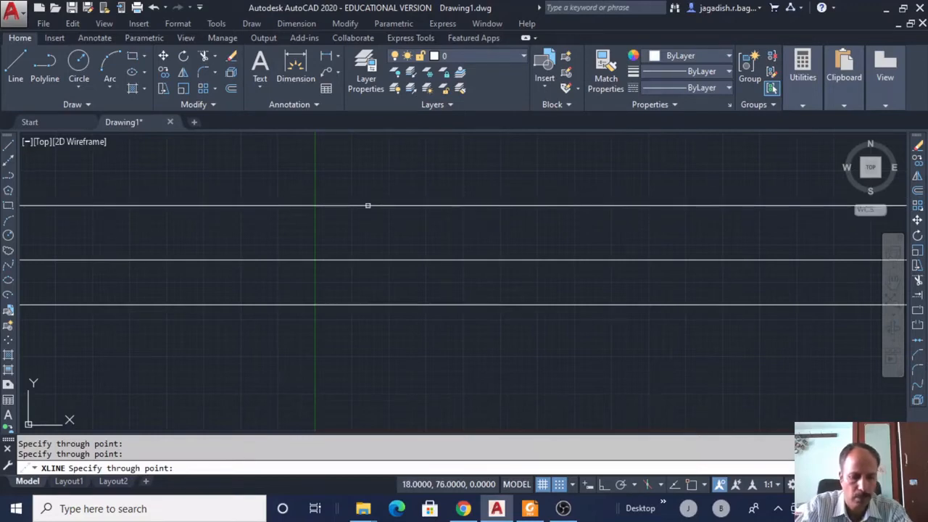
text(@)
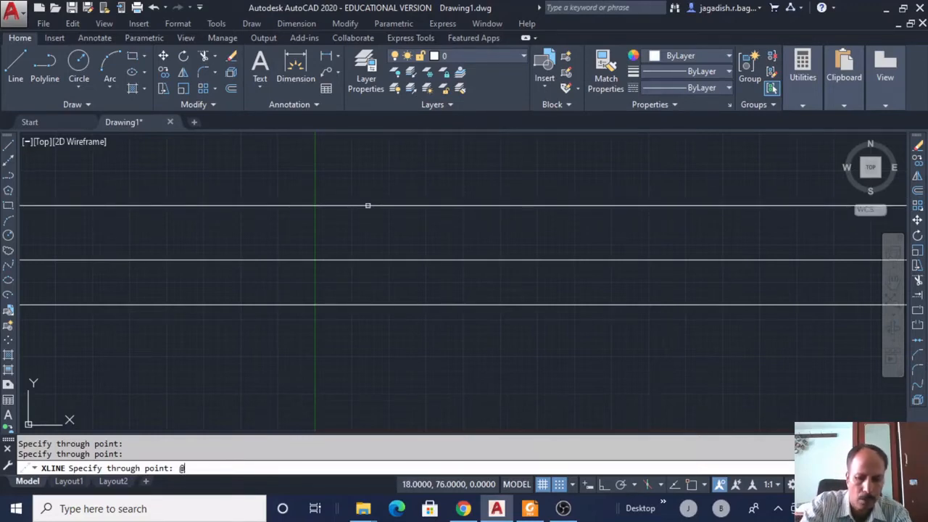
text(10)
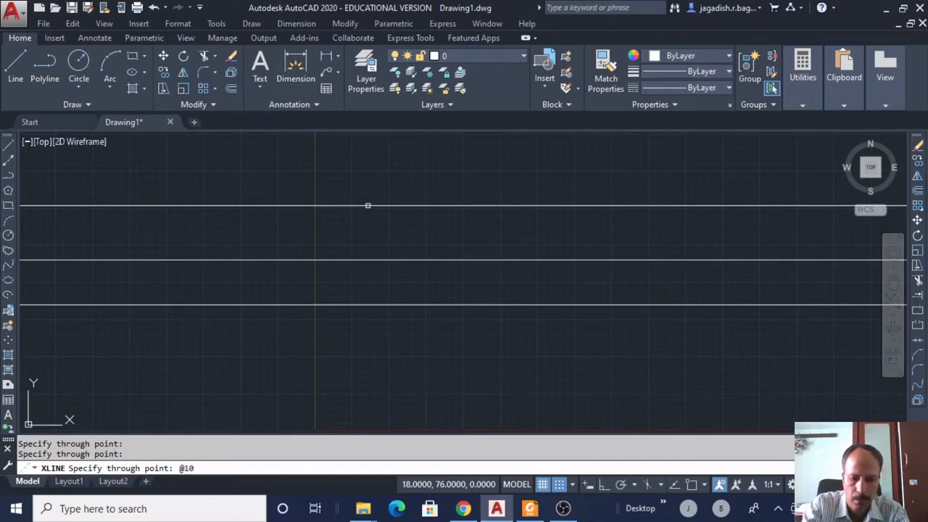
text(<90)
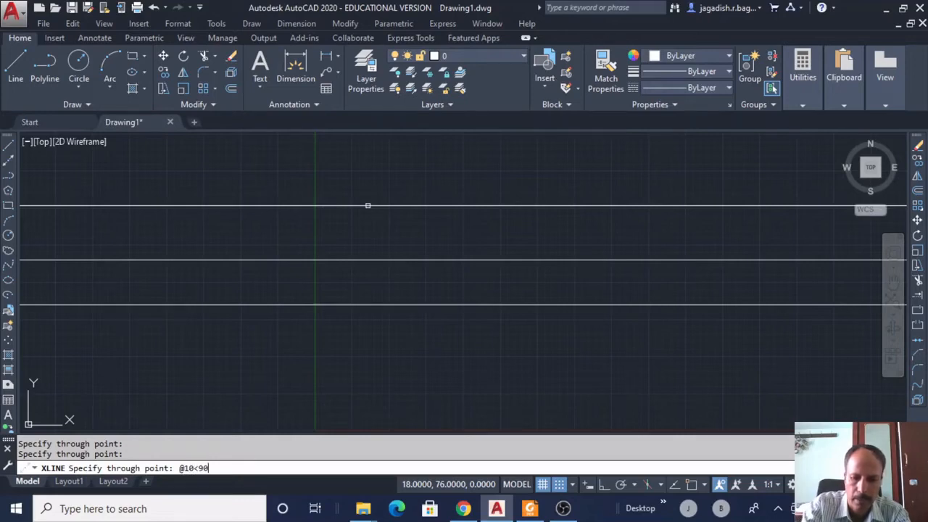
key(Return)
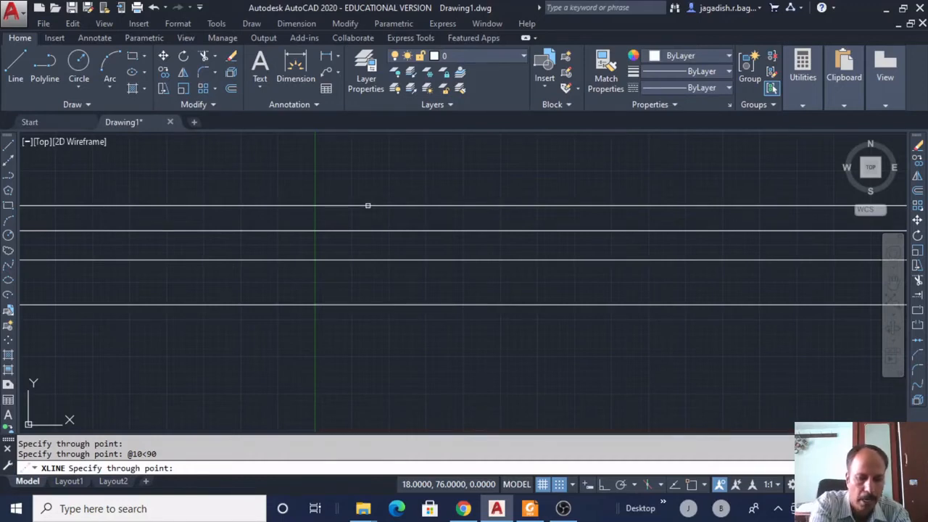
text(@20)
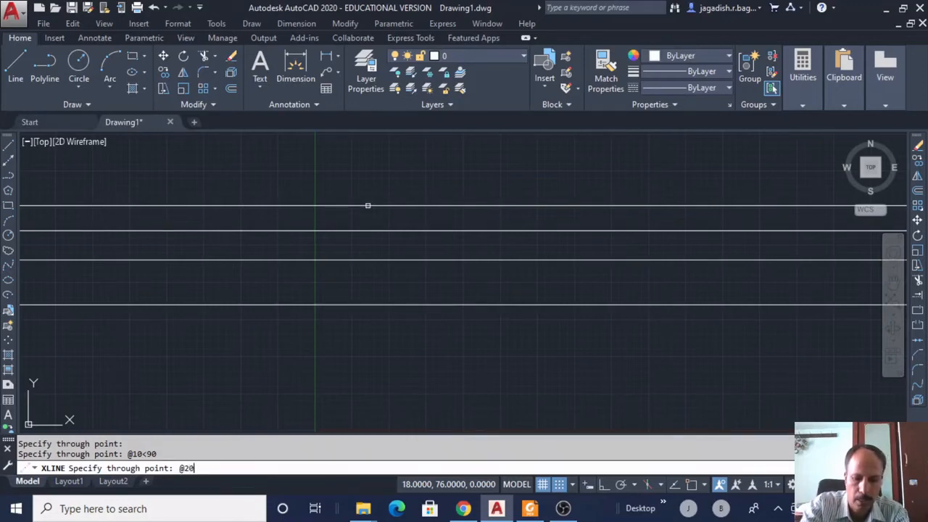
text(<90)
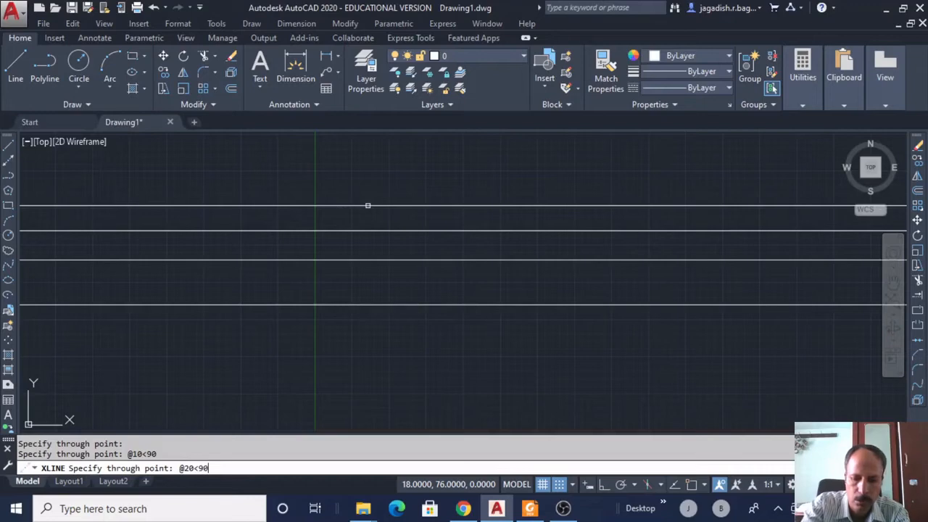
key(Return)
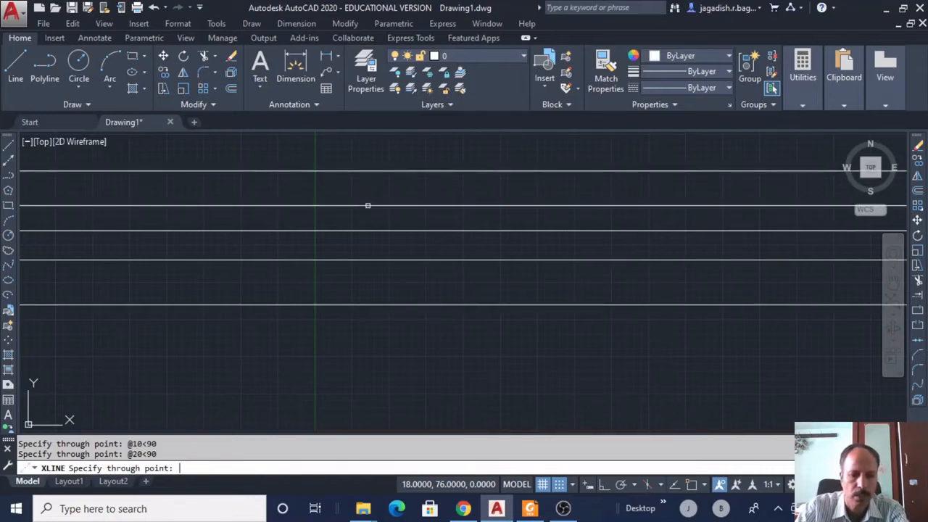
key(Escape)
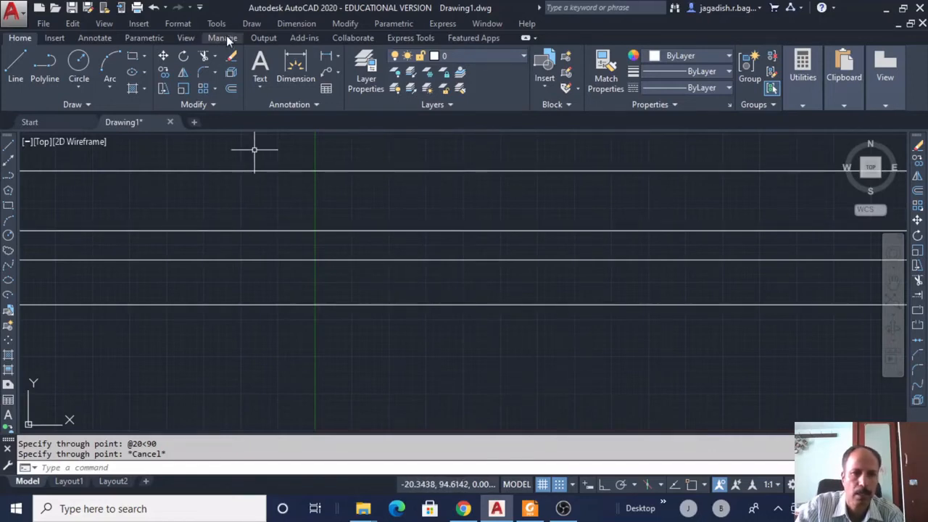
Place a vertical construction line through point 10,10.
click(252, 23)
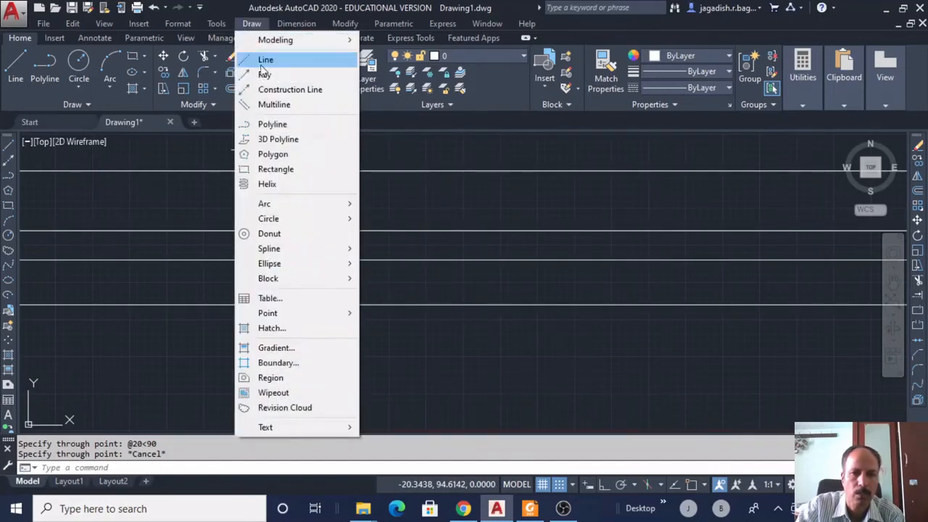
click(277, 90)
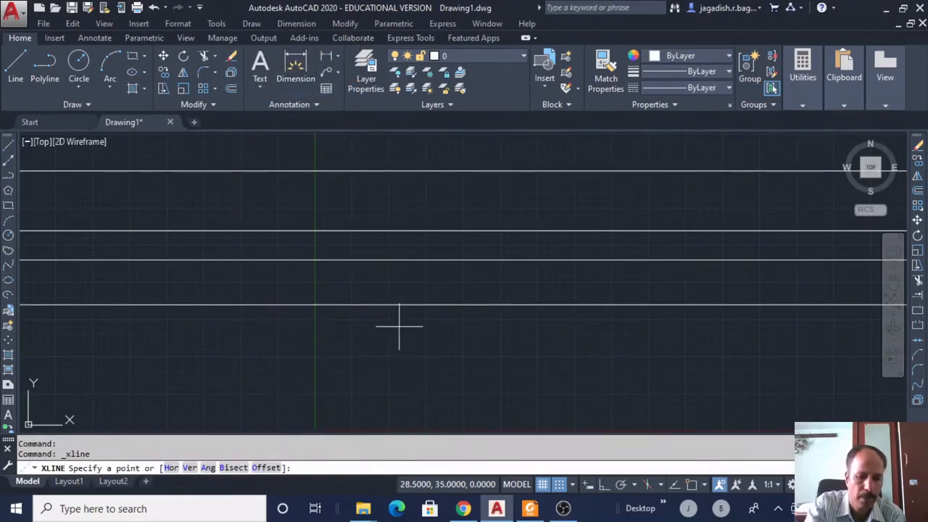
text(v)
key(Return)
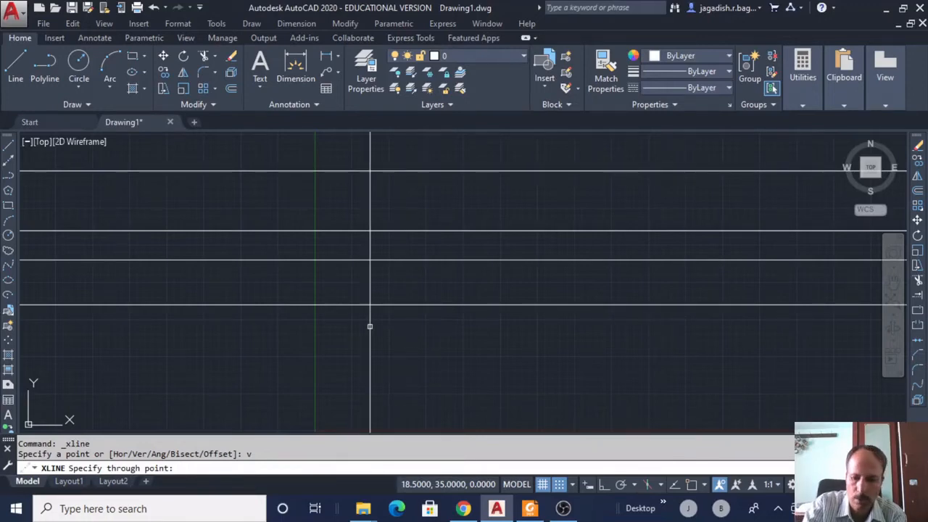
text(10)
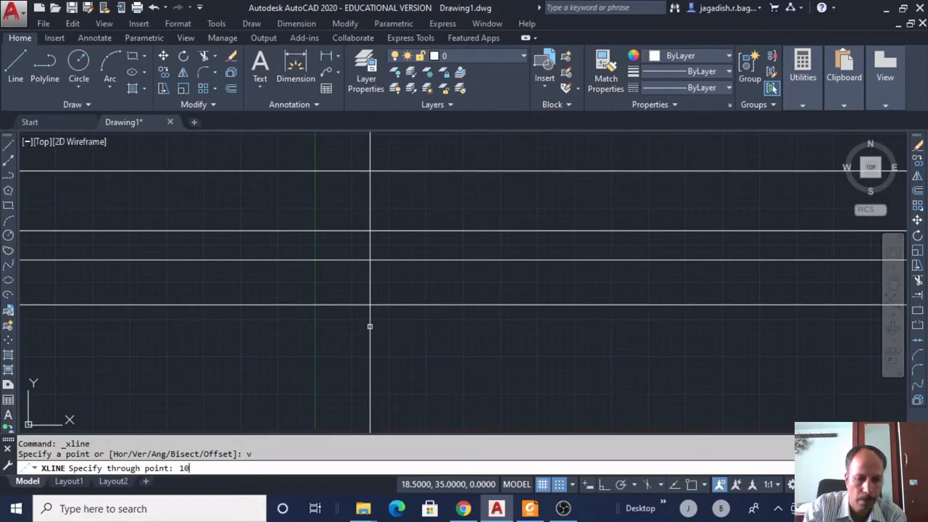
text(,10)
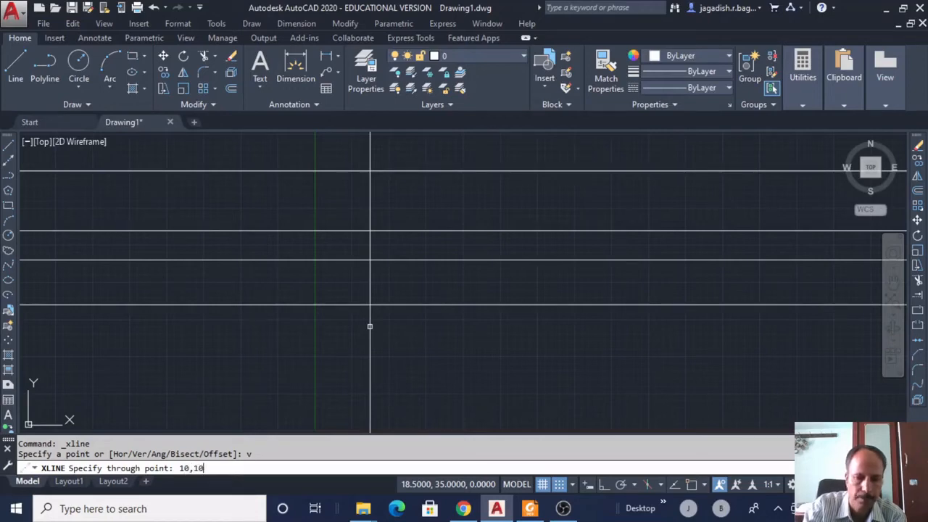
key(Return)
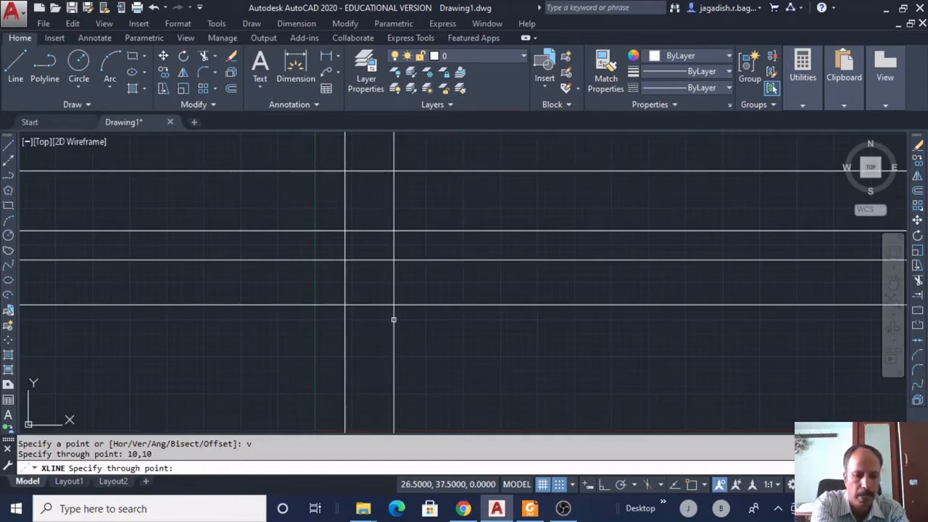
text(@)
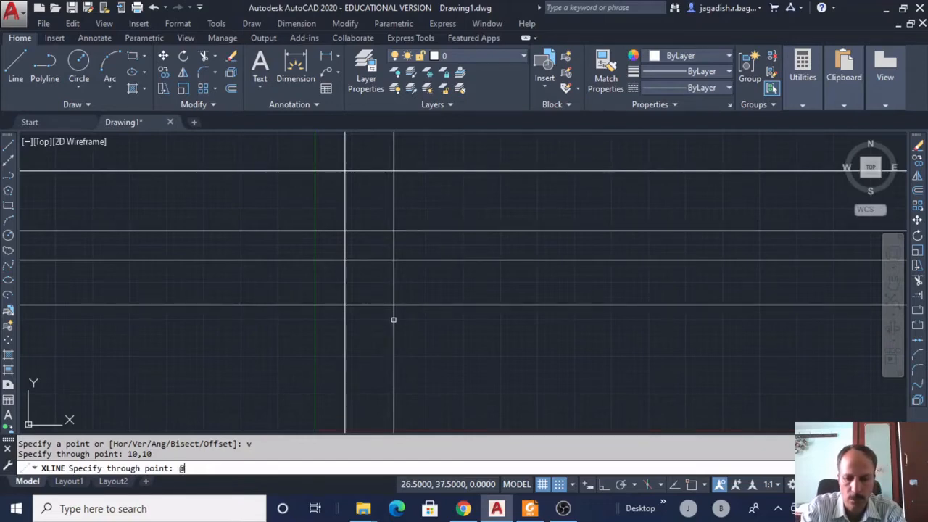
text(10)
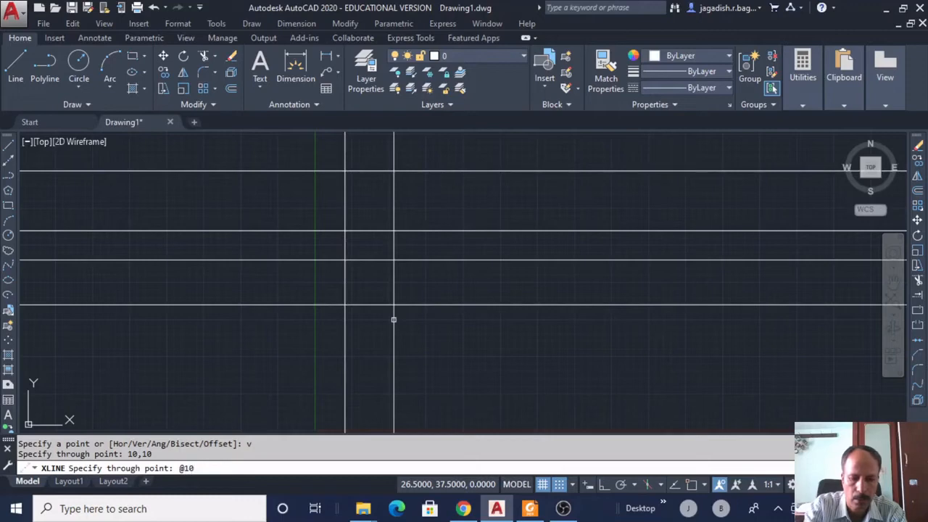
text(,)
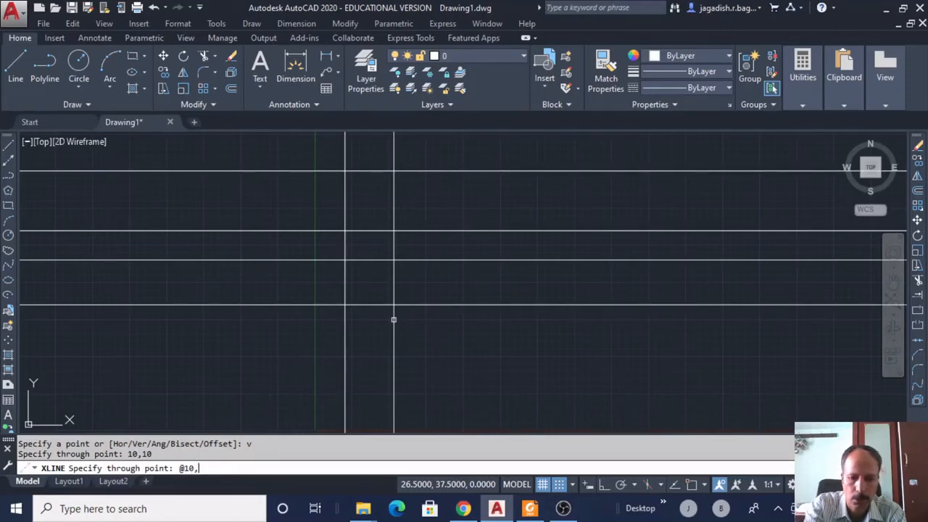
text(0)
key(Return)
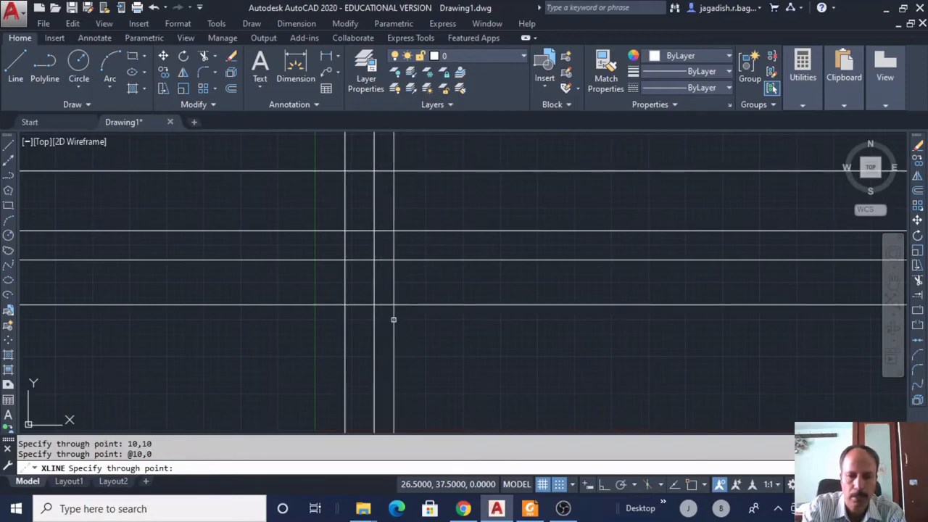
text(20,)
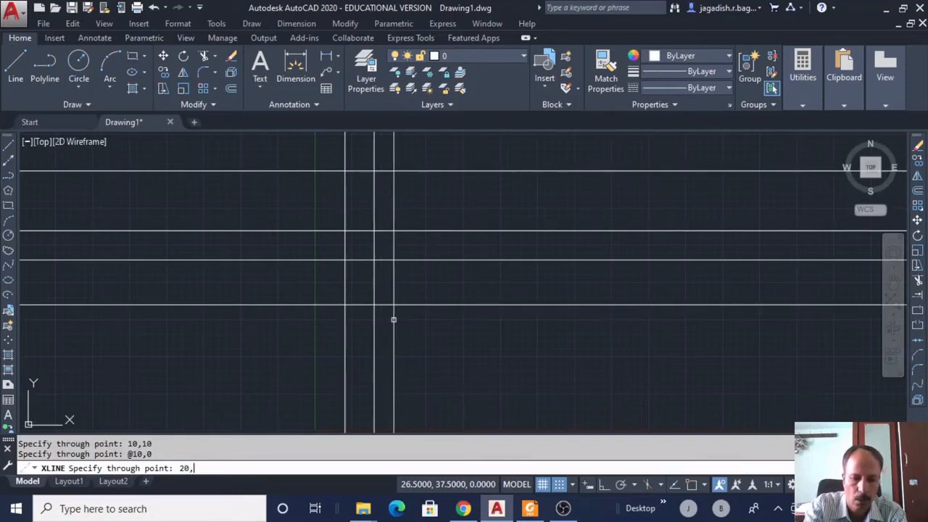
text(0)
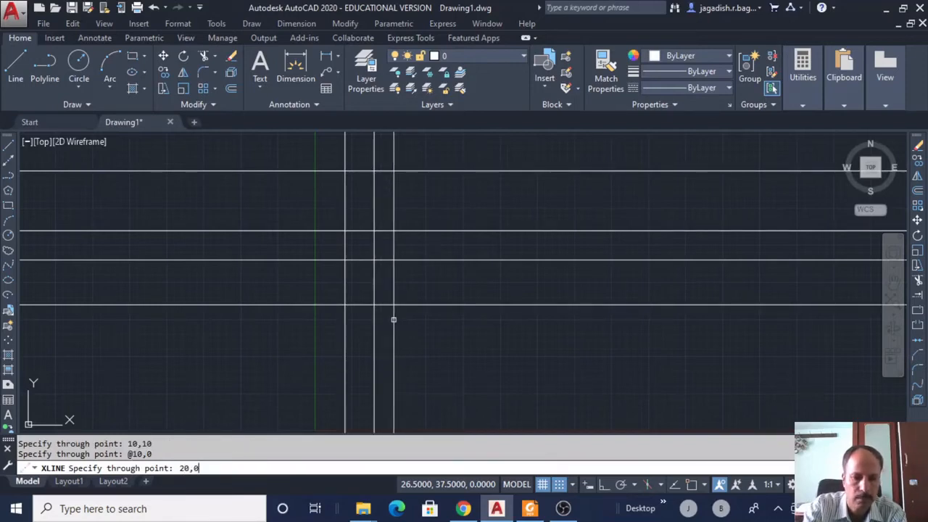
key(BackSpace)
key(BackSpace)
key(BackSpace)
key(BackSpace)
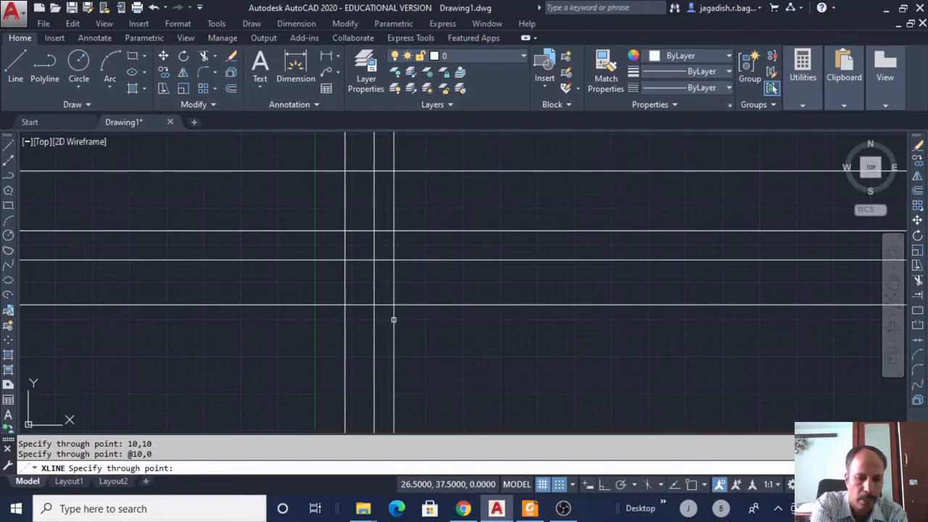
text(@20)
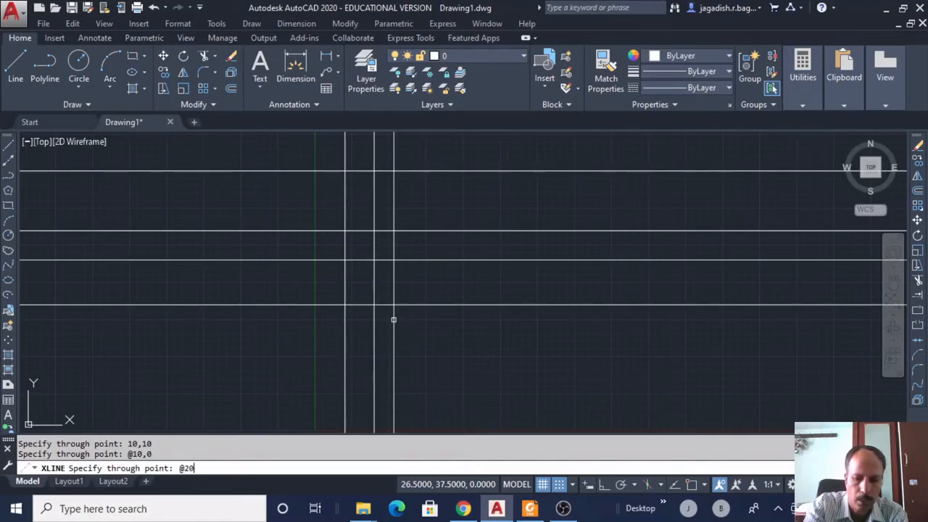
text(,0)
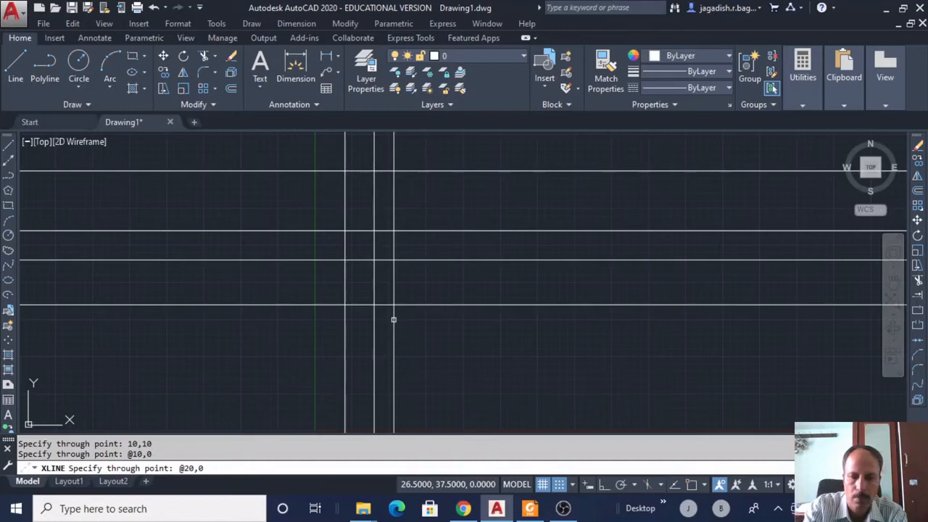
key(Return)
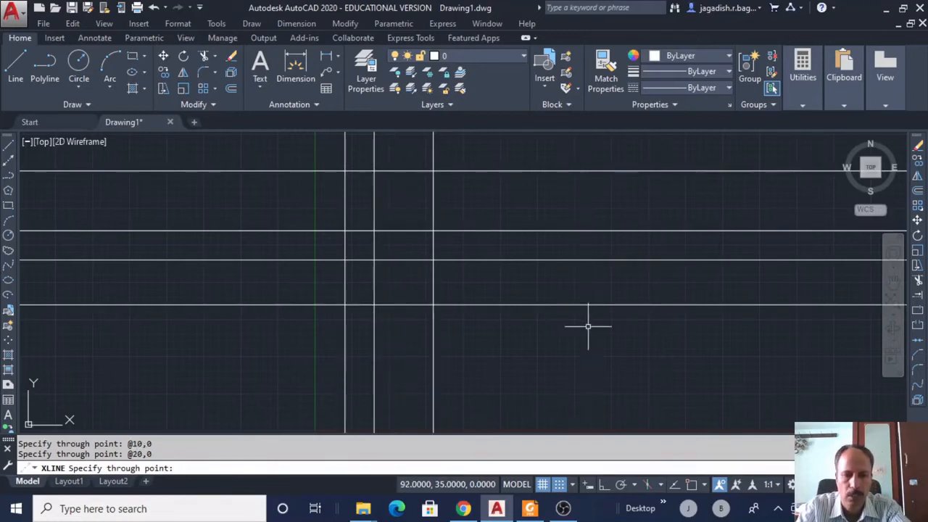
key(Escape)
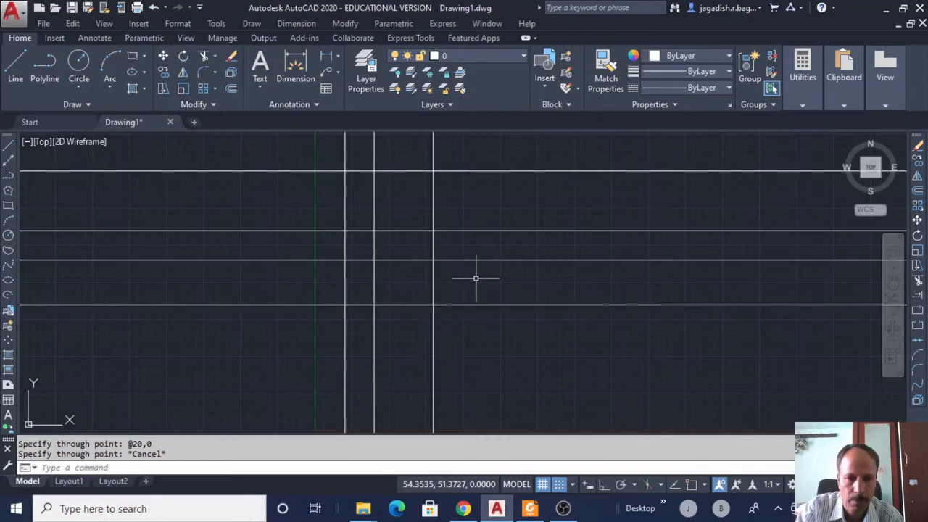
Draw a Bisect construction line with its vertex at the rightmost vertical and lowest horizontal intersection.
click(251, 23)
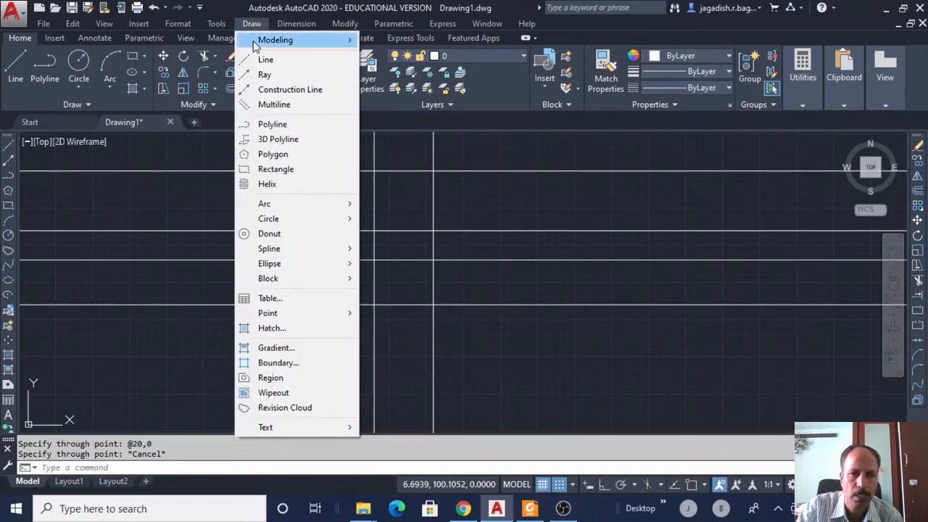
click(269, 92)
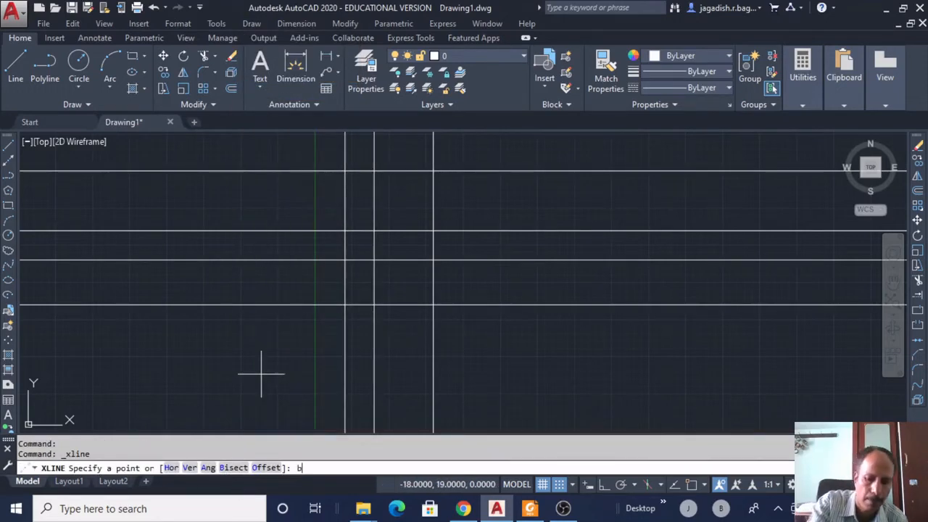
text(b)
key(Return)
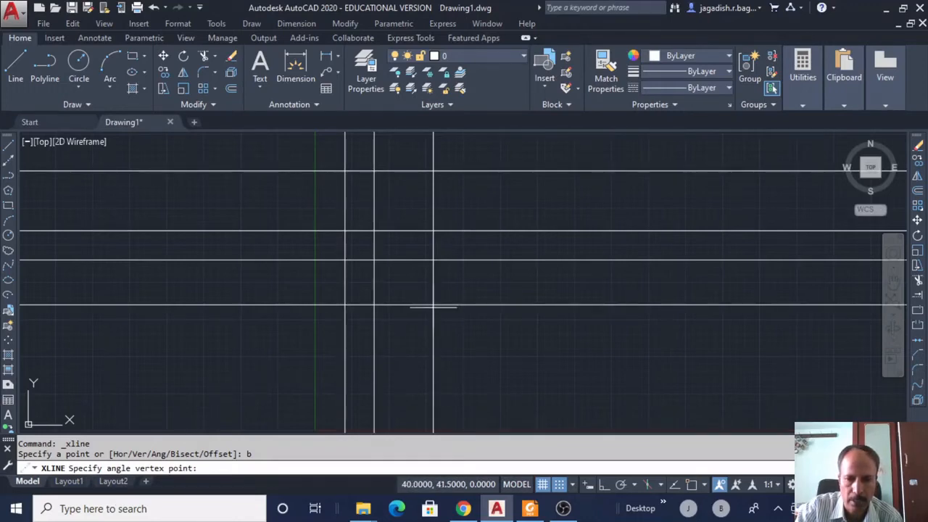
text(int)
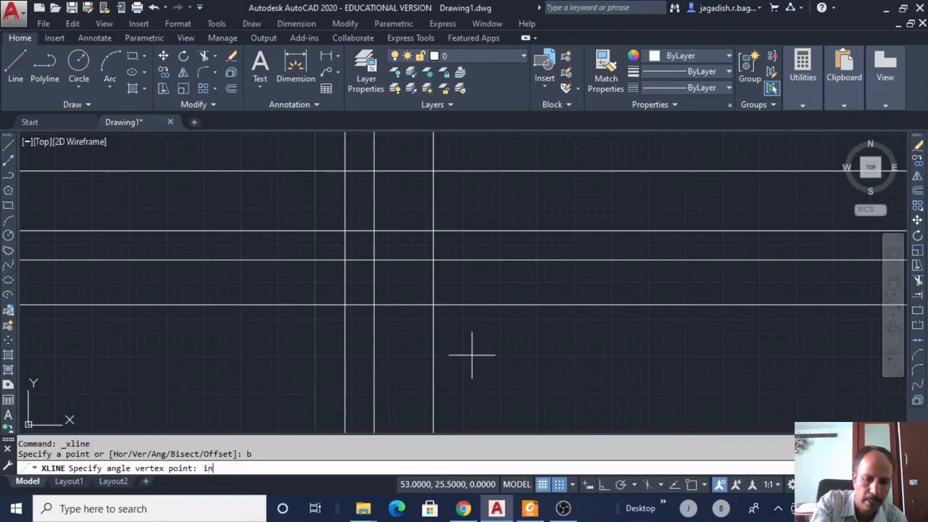
key(Return)
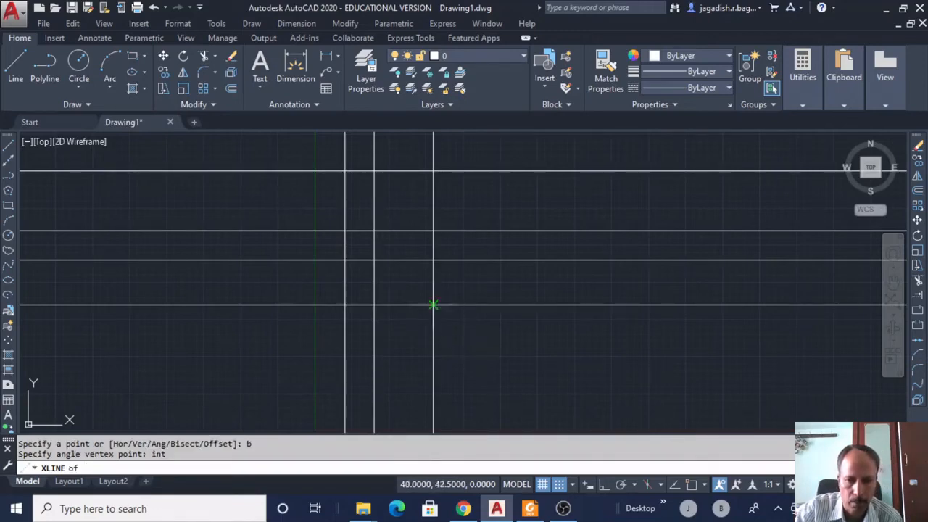
click(432, 305)
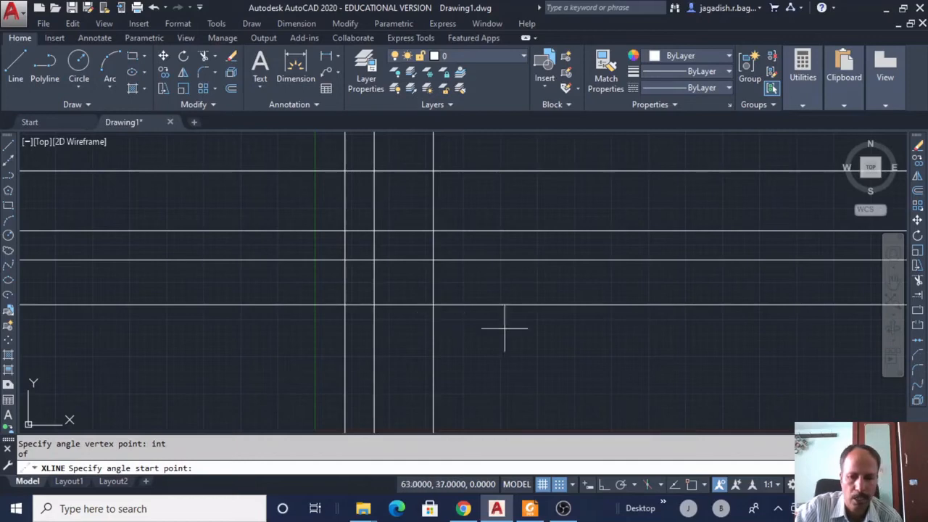
click(691, 485)
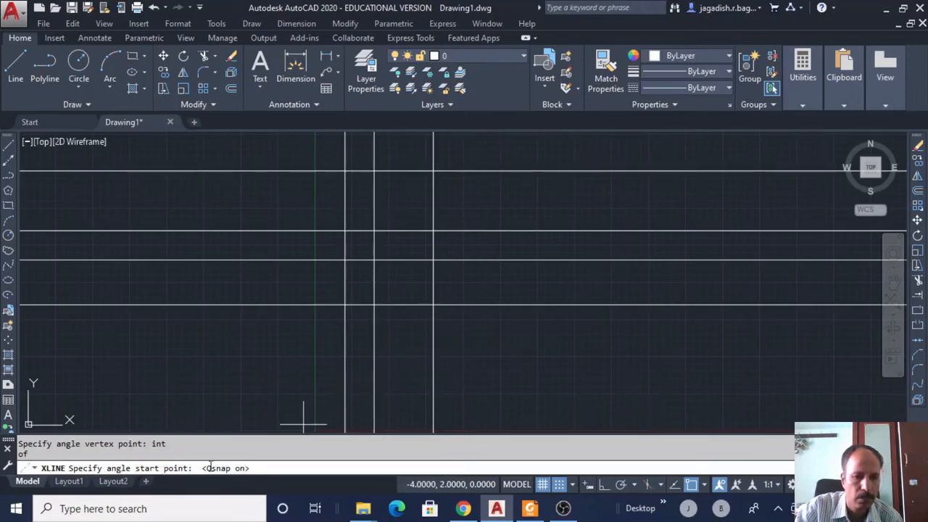
click(528, 304)
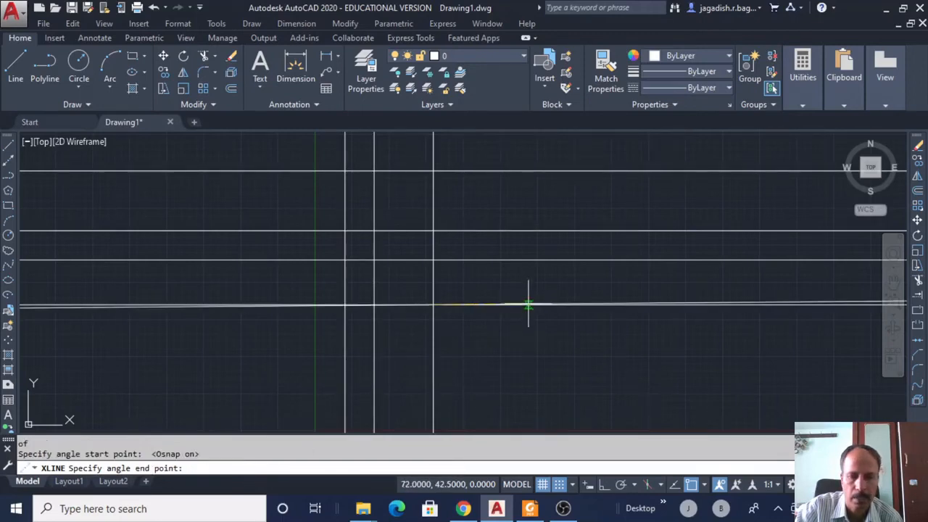
click(432, 264)
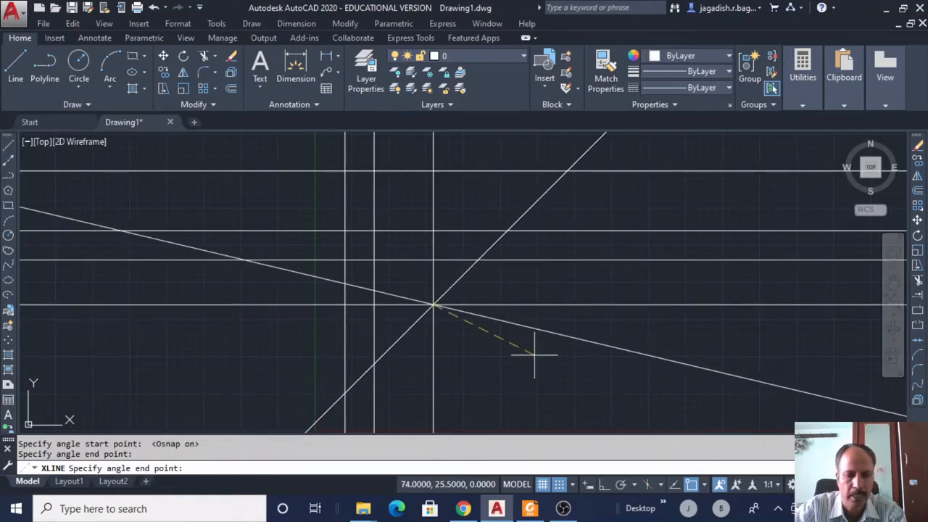
key(Escape)
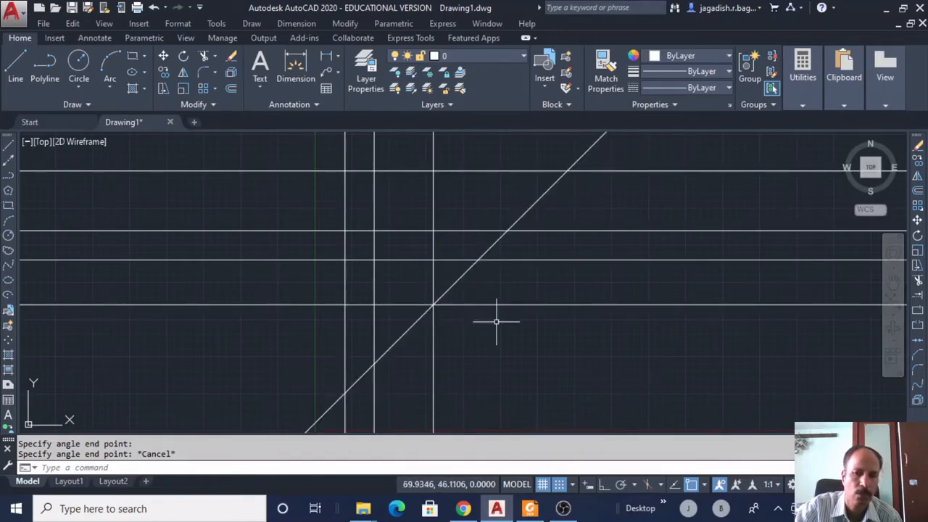
Start an Offset construction line and enter the offset distance.
click(253, 24)
click(268, 104)
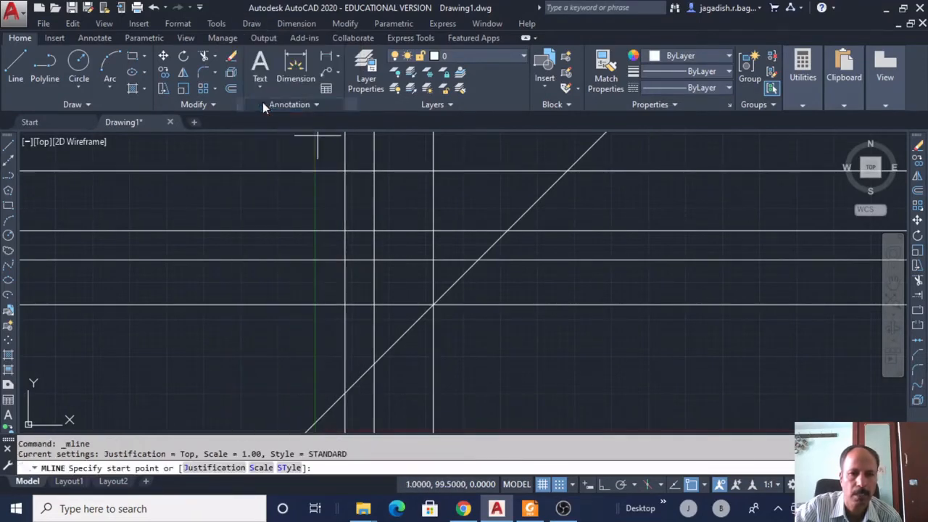
key(Escape)
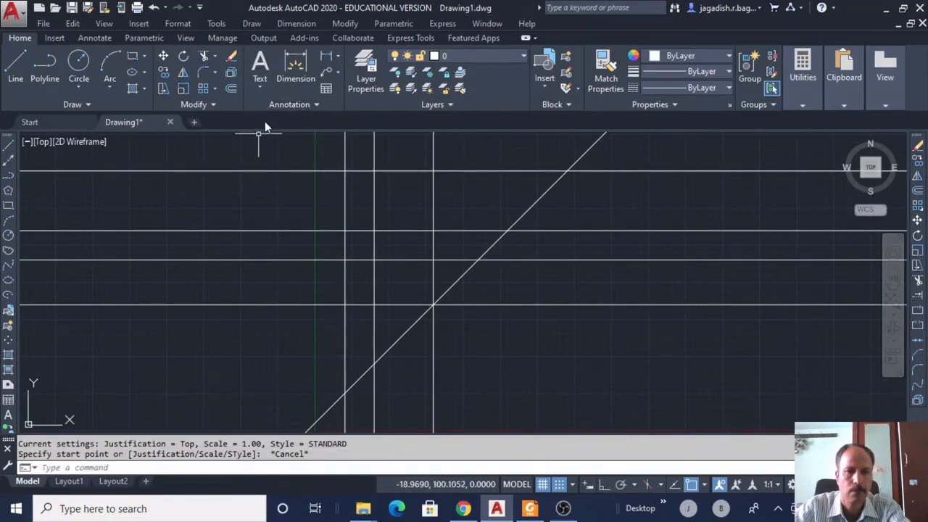
click(251, 23)
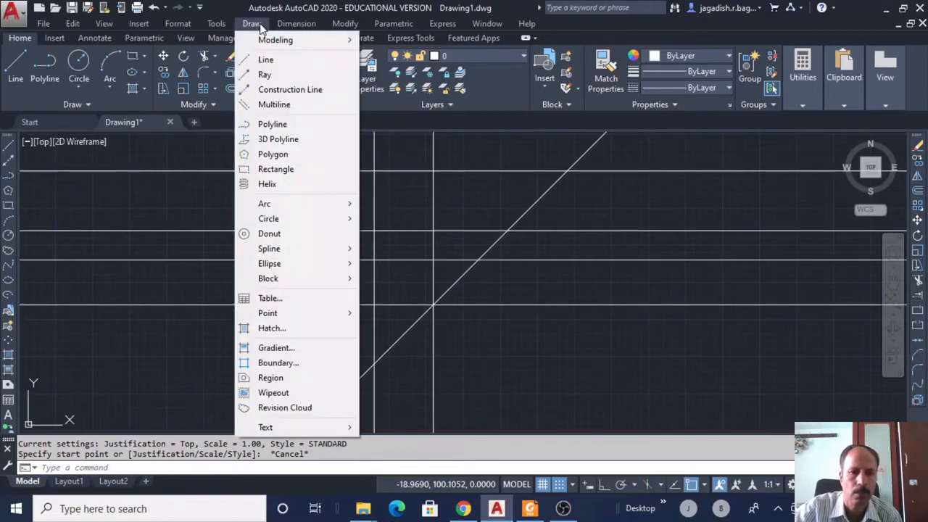
click(272, 89)
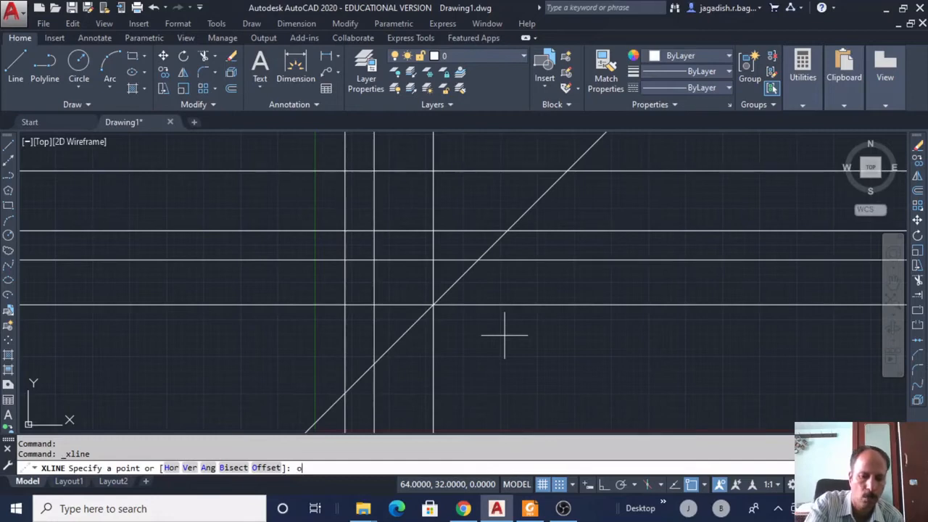
key(Return)
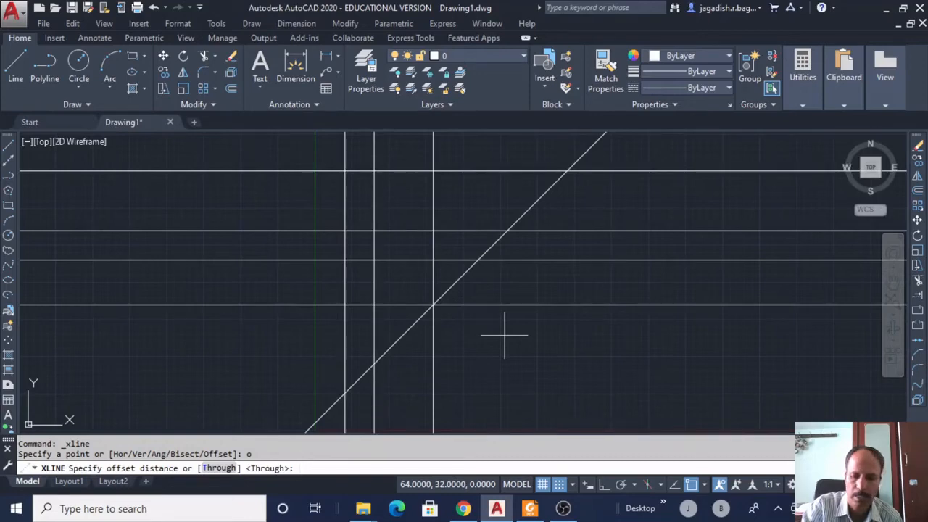
text(2)
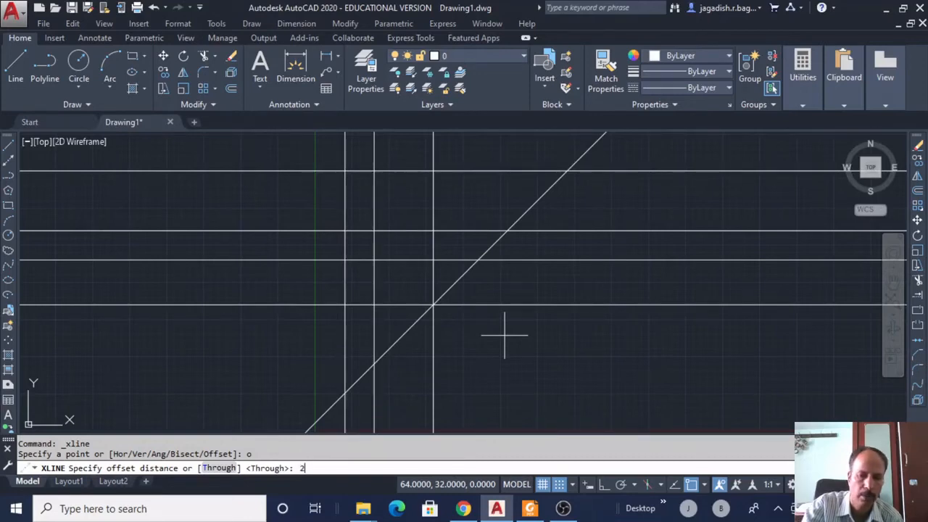
text(0)
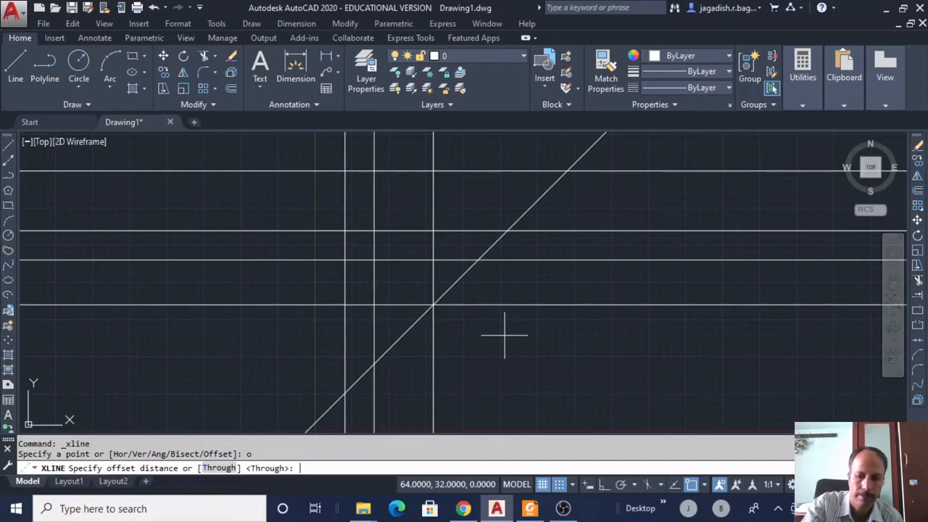
key(Return)
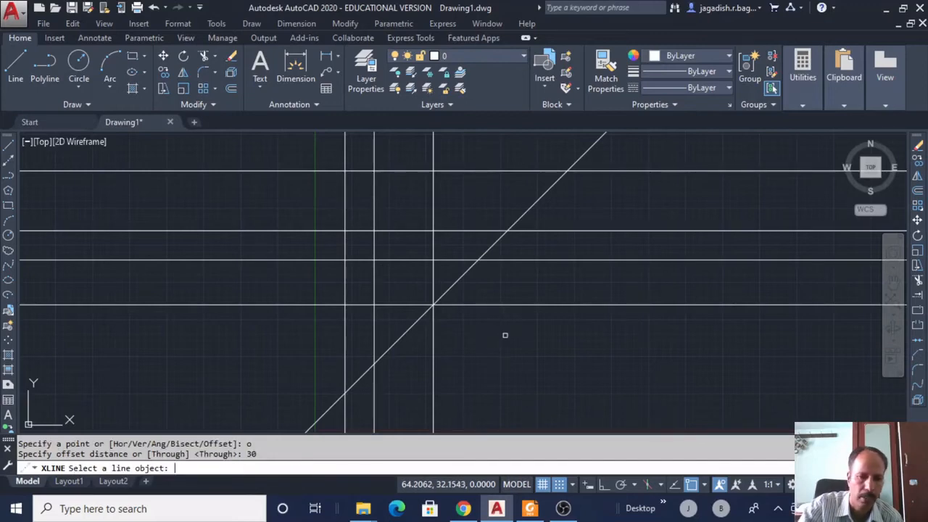
Offset the diagonal bisector to both sides, one copy below-right and one above-left.
click(459, 278)
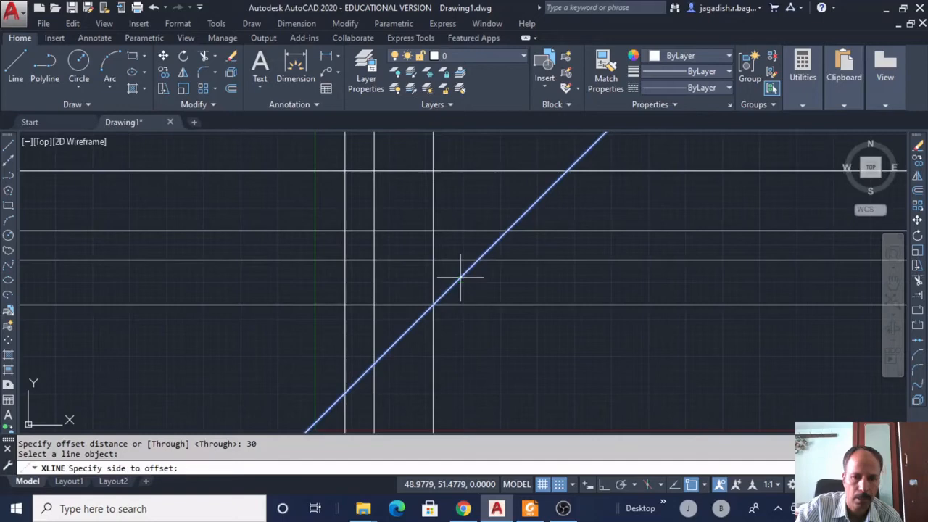
click(499, 331)
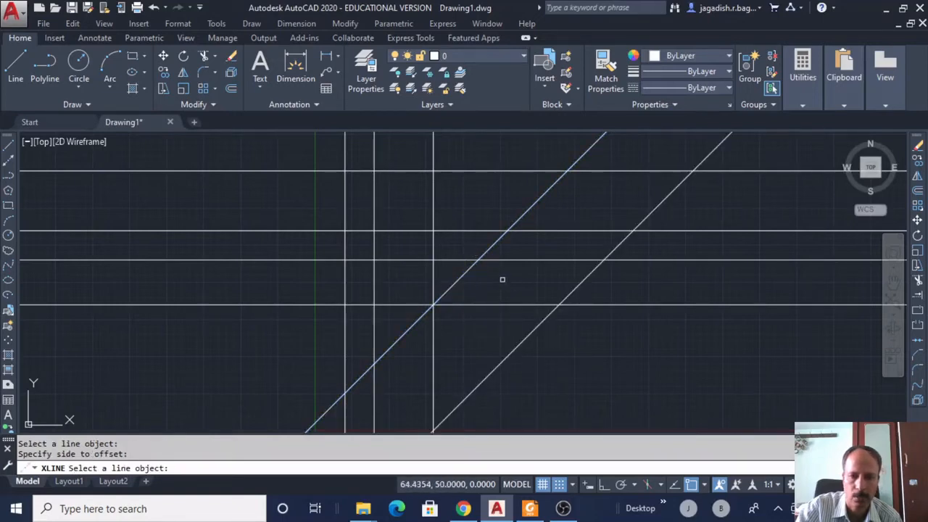
click(496, 241)
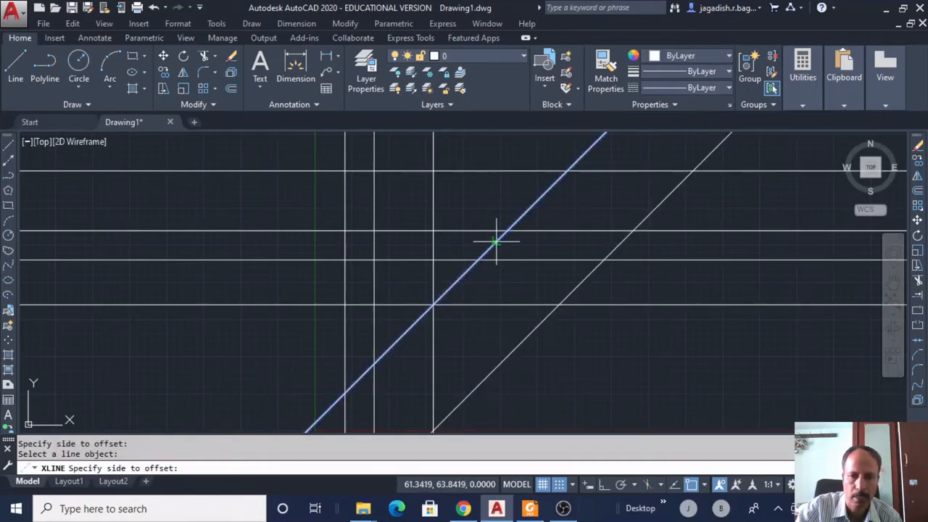
click(468, 192)
key(Return)
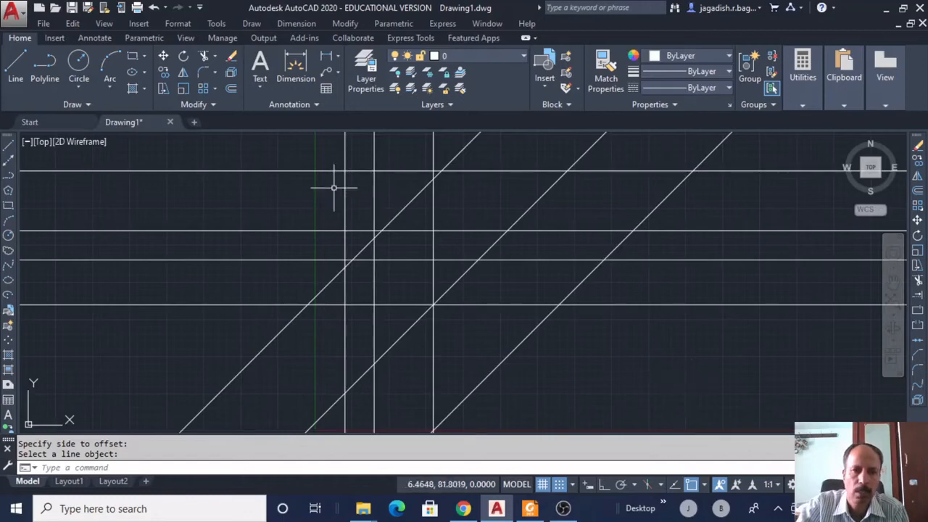
click(252, 26)
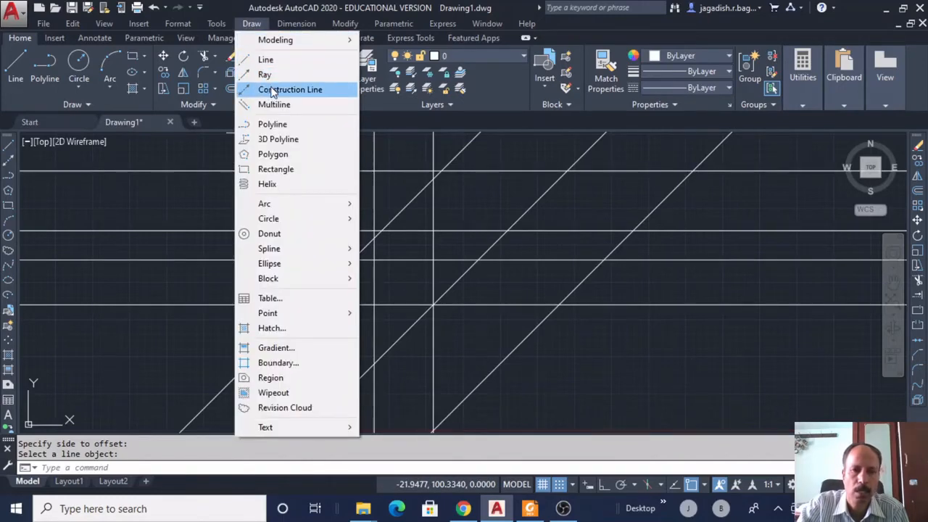
Select and erase all ten construction lines.
click(696, 234)
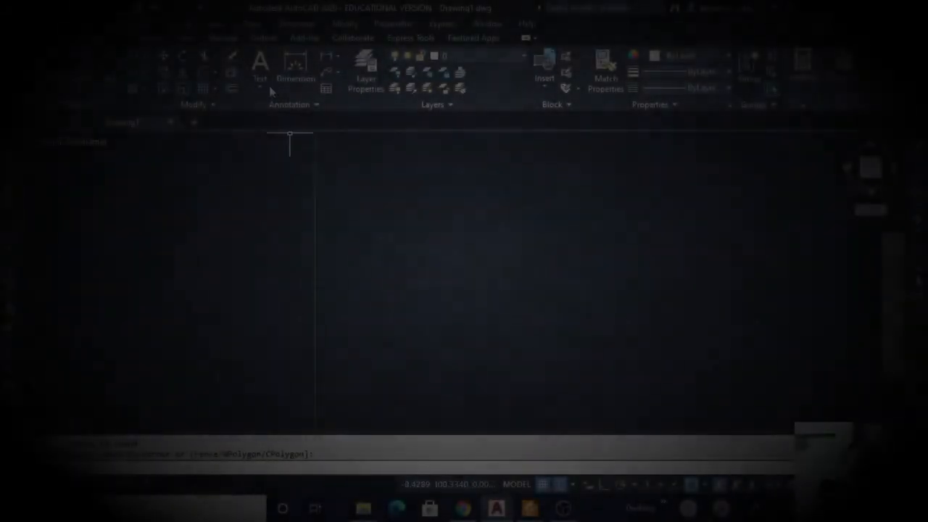
click(255, 24)
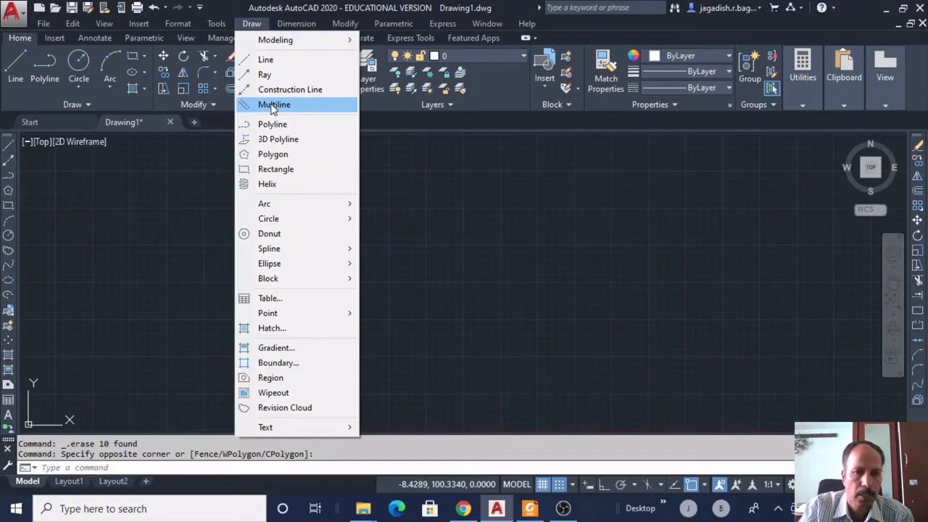
Draw a three-segment multiline stepping across, down and right, then select it to confirm it's one object.
click(271, 107)
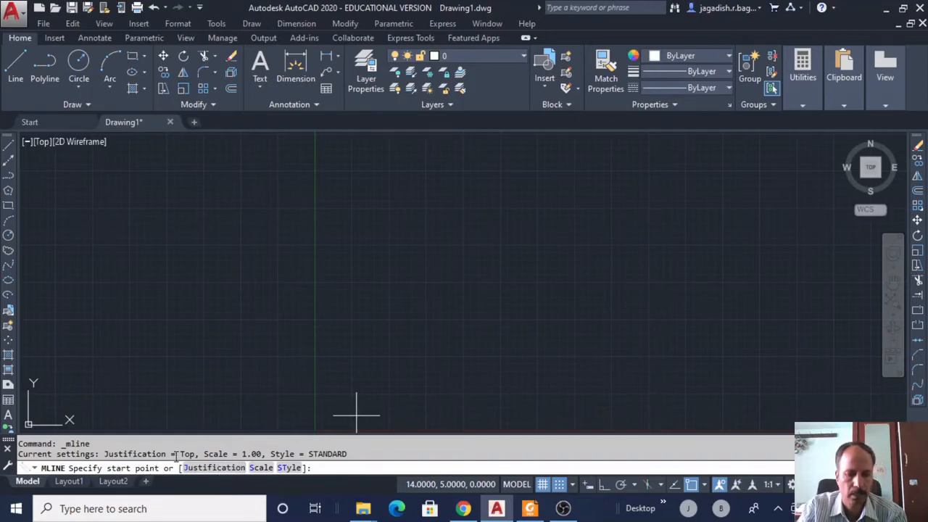
click(345, 222)
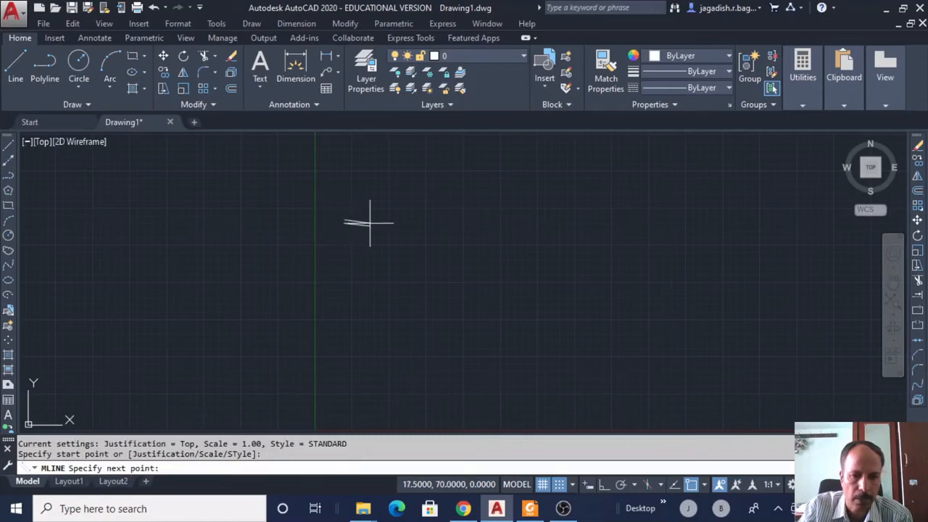
click(467, 218)
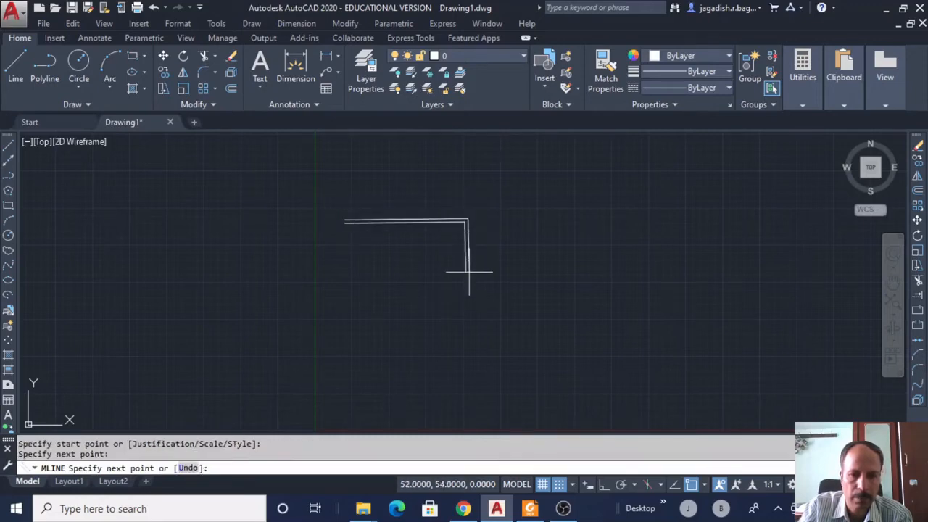
click(467, 324)
click(537, 321)
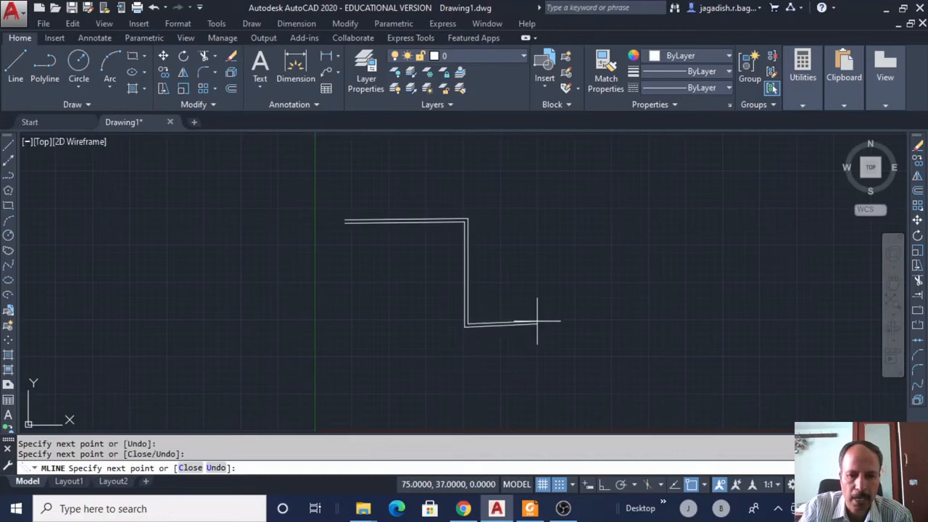
right_click(551, 268)
click(584, 275)
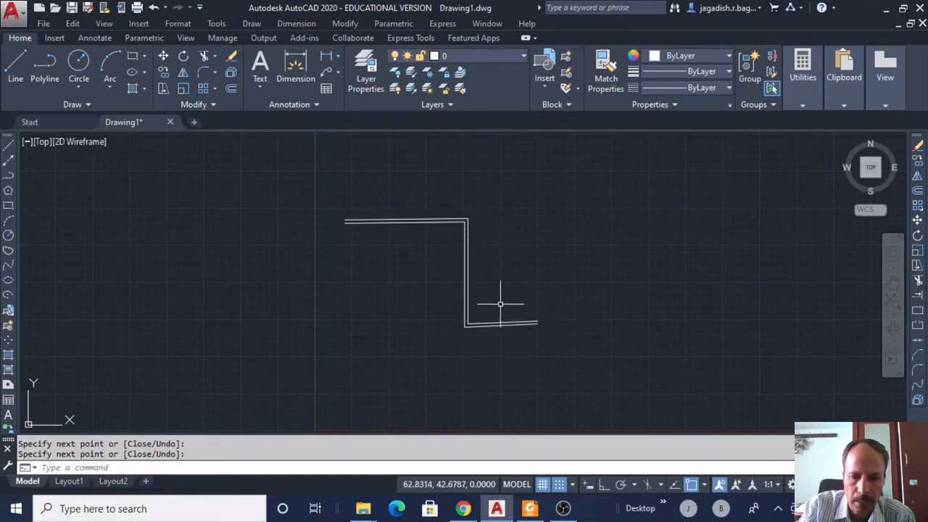
click(479, 324)
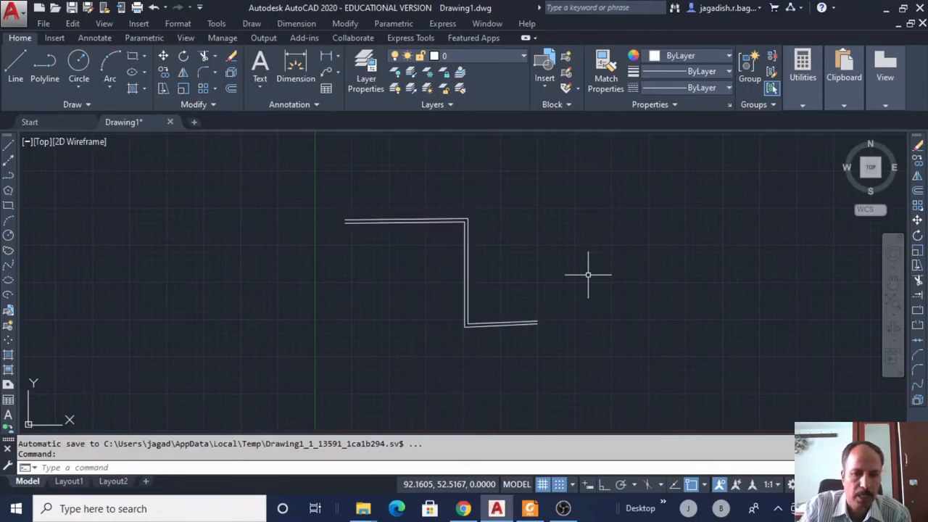
Erase the old stepped multiline and start a new multiline keeping Top justification.
mouse_move(564, 333)
mouse_down()
mouse_move(367, 167)
mouse_move(356, 297)
mouse_move(486, 370)
mouse_up()
key(Delete)
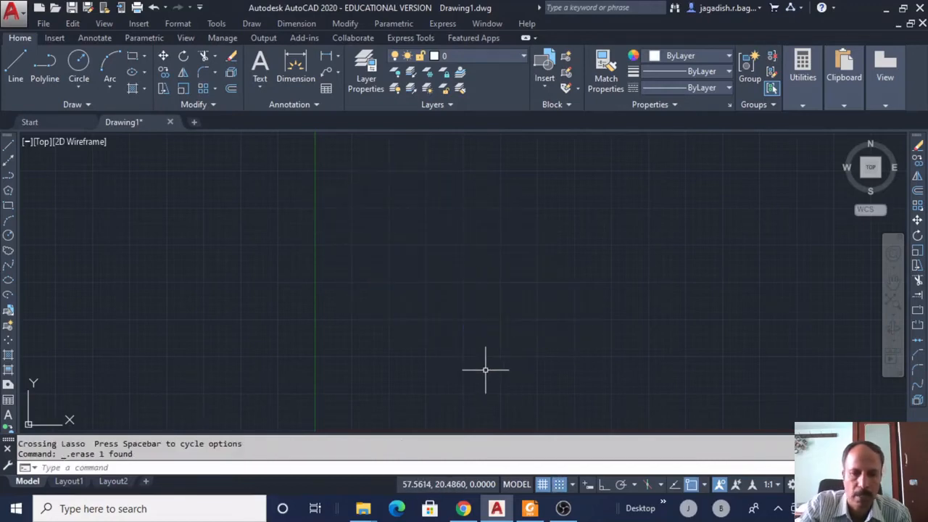
click(251, 24)
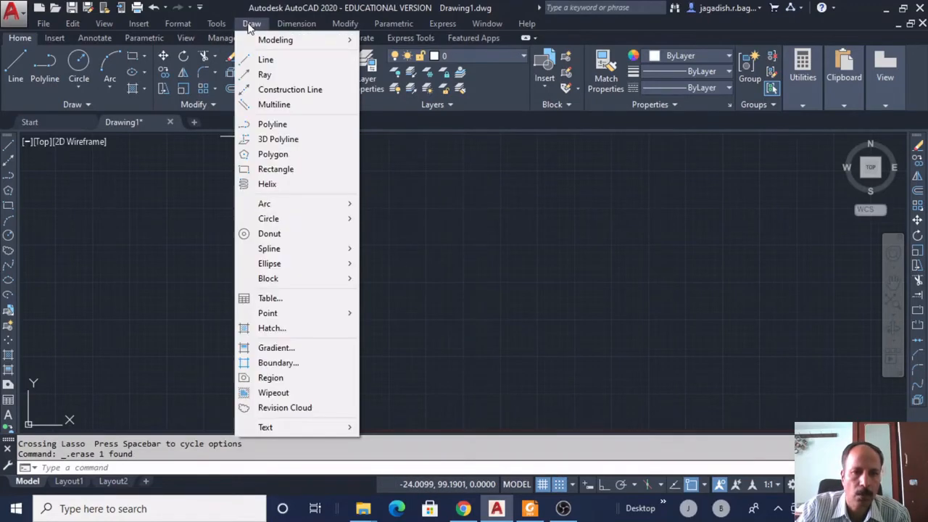
click(262, 100)
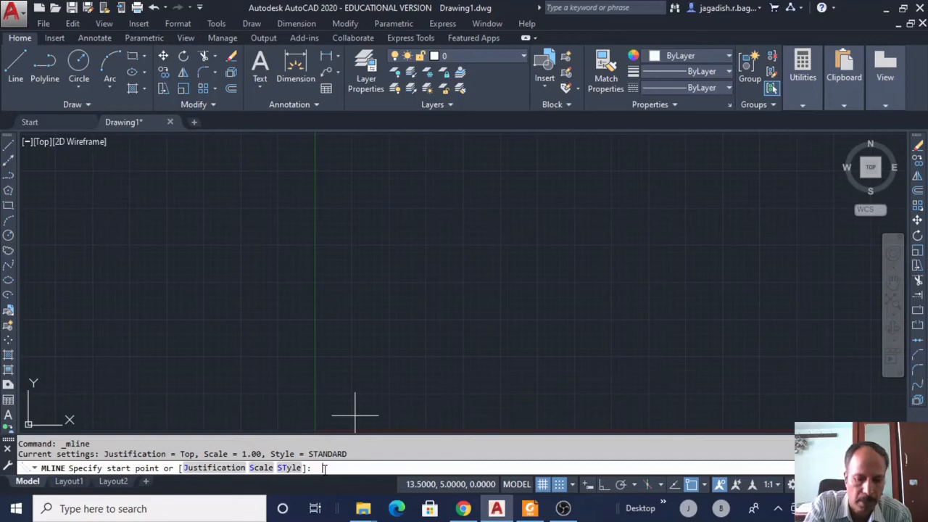
text(j)
key(Return)
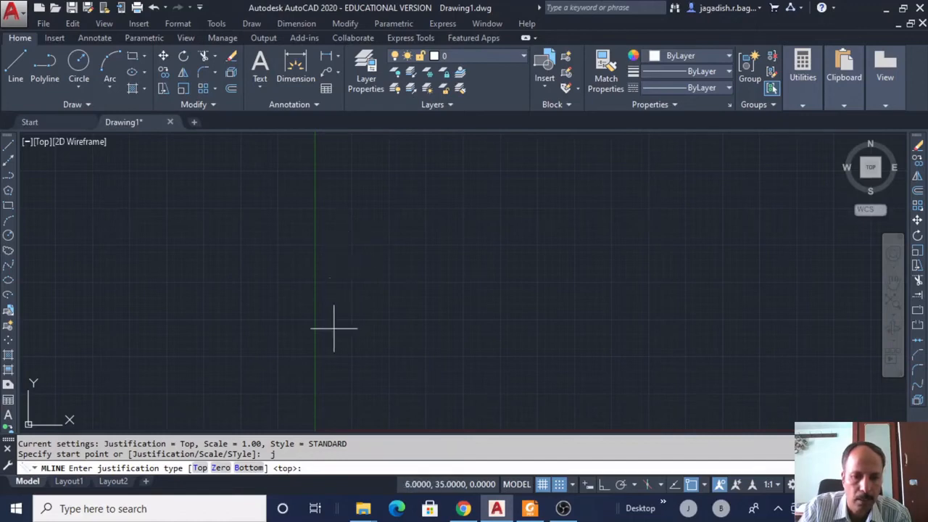
key(Return)
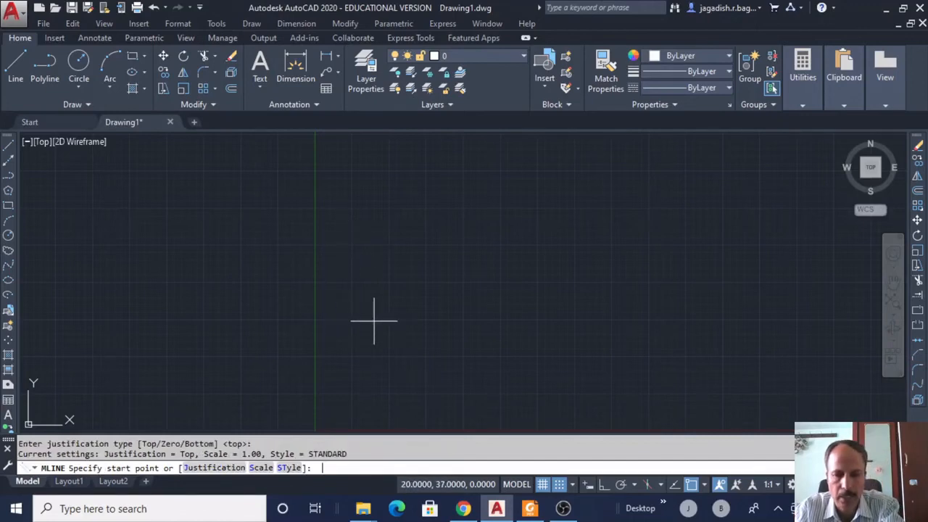
Draw the replacement stepped multiline across, down and right in the upper middle.
click(356, 204)
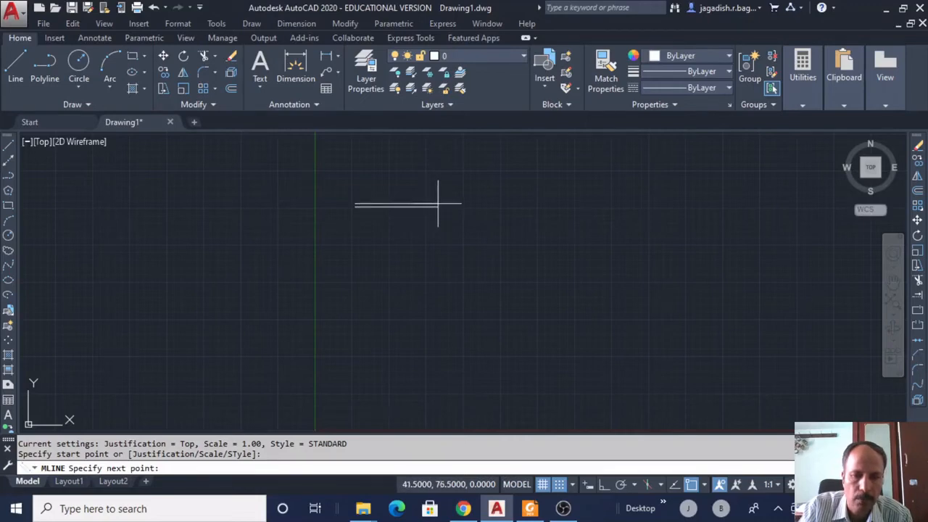
click(476, 205)
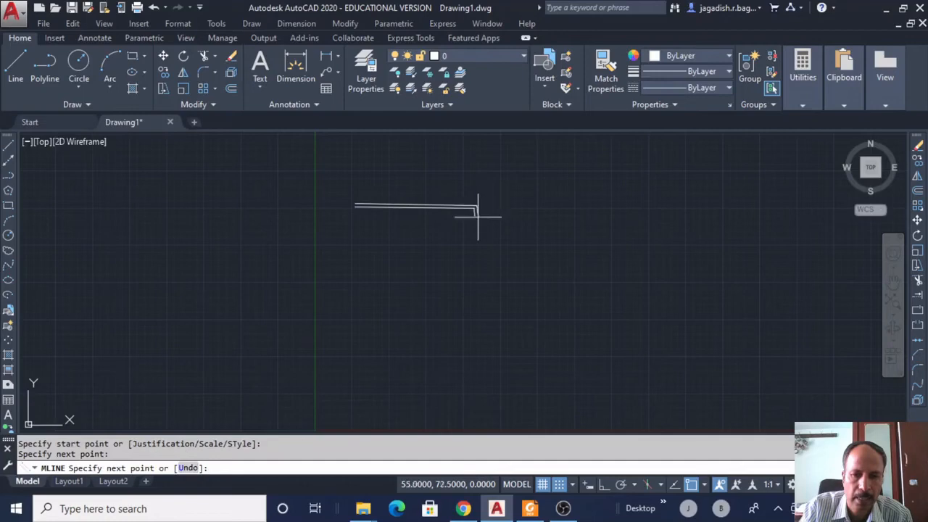
click(476, 282)
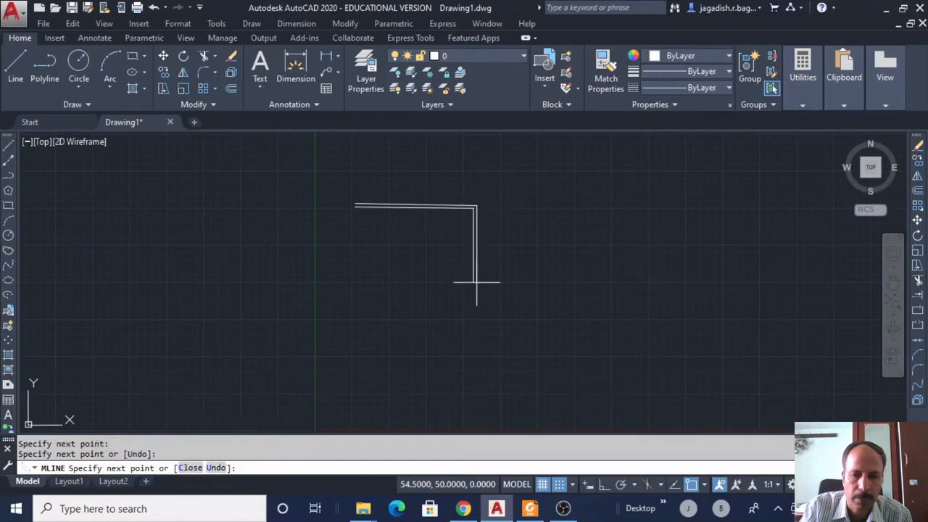
click(537, 284)
right_click(563, 233)
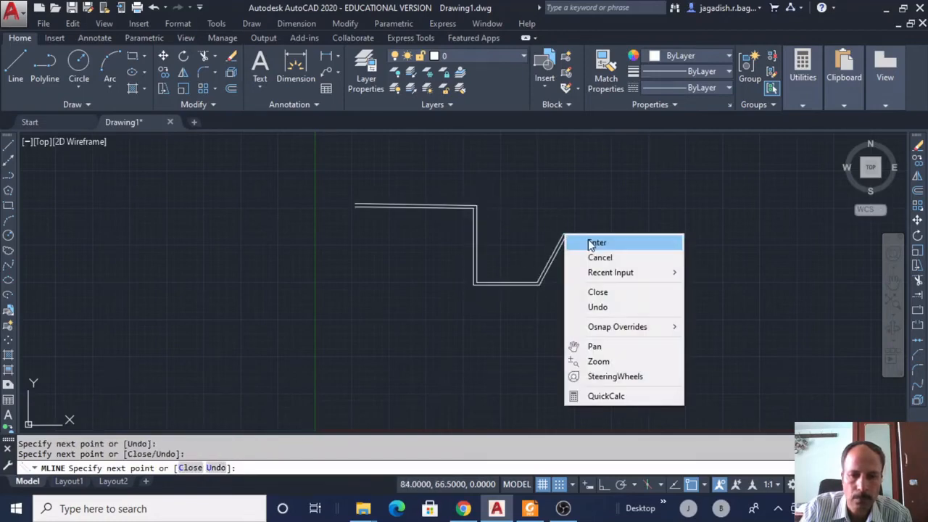
click(588, 240)
Draw a Zero-justified stepped multiline below the first, running across, down and right.
click(250, 25)
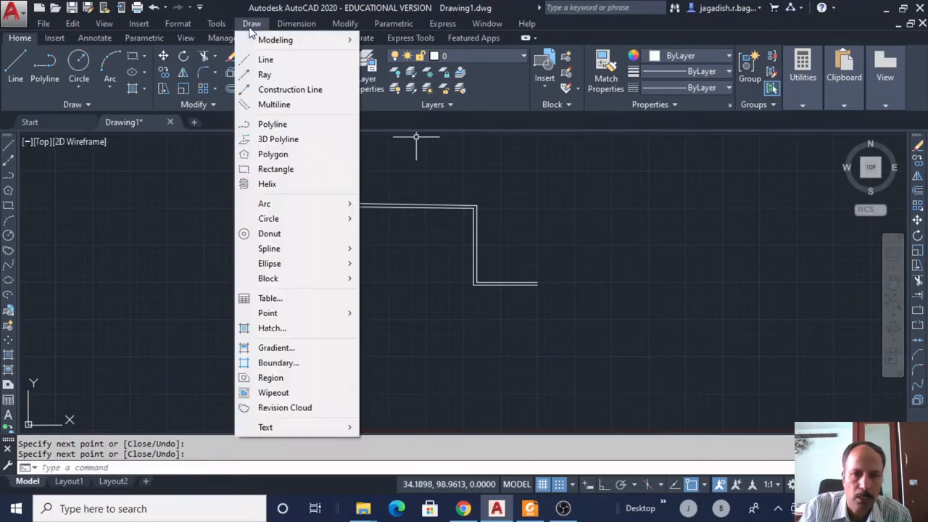
click(268, 160)
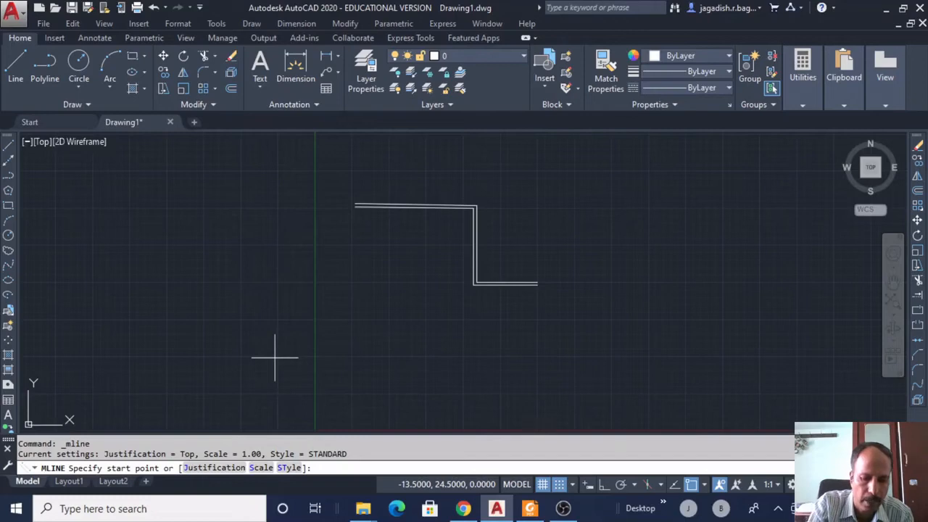
key(Return)
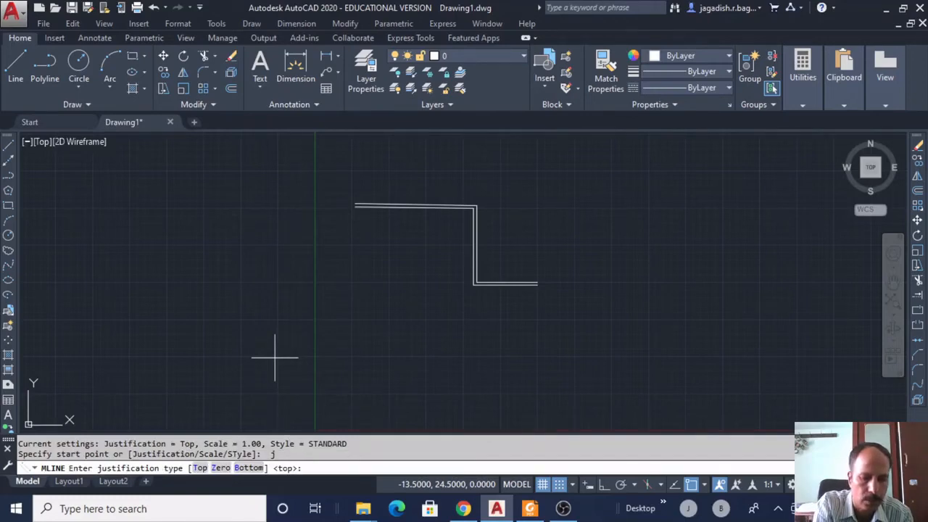
key(Return)
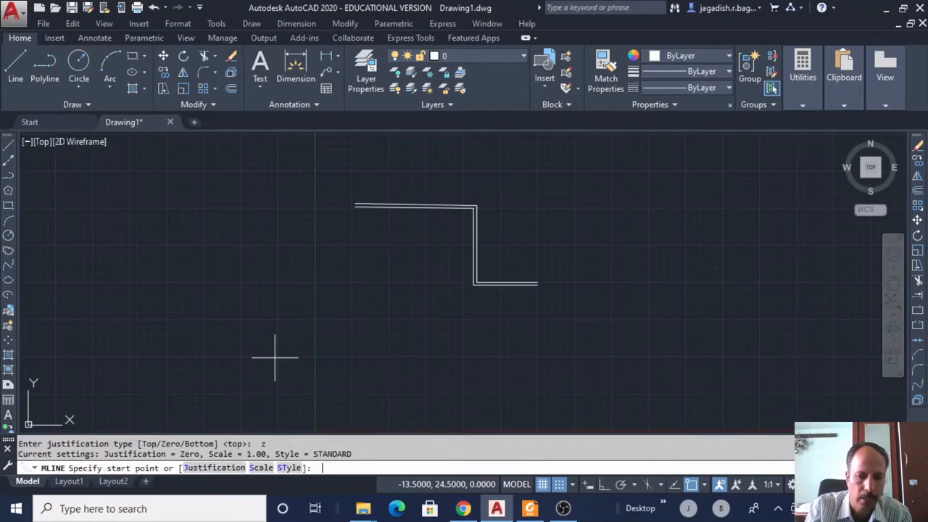
click(356, 306)
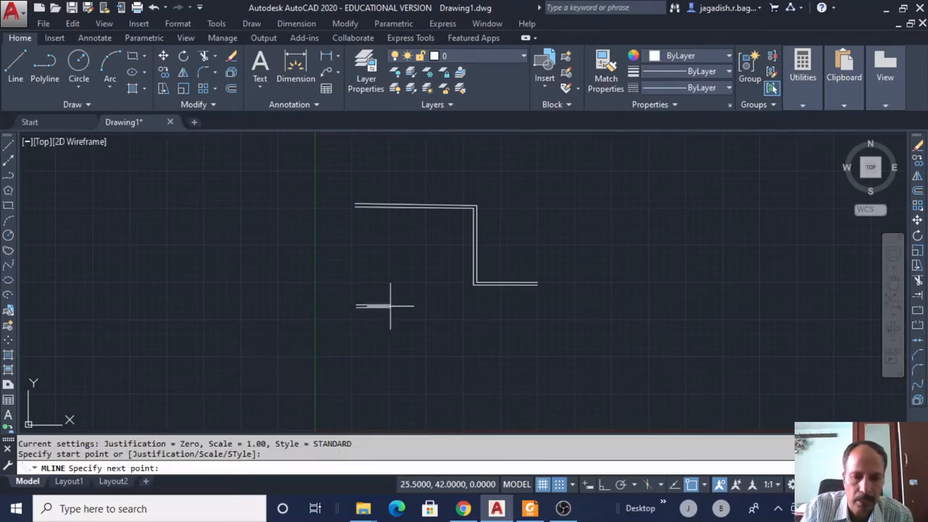
click(452, 306)
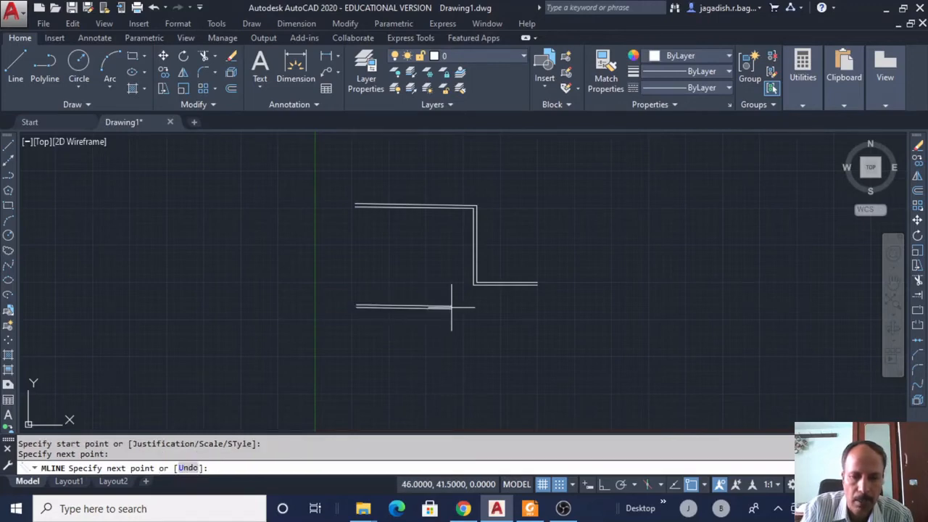
key(Escape)
click(449, 365)
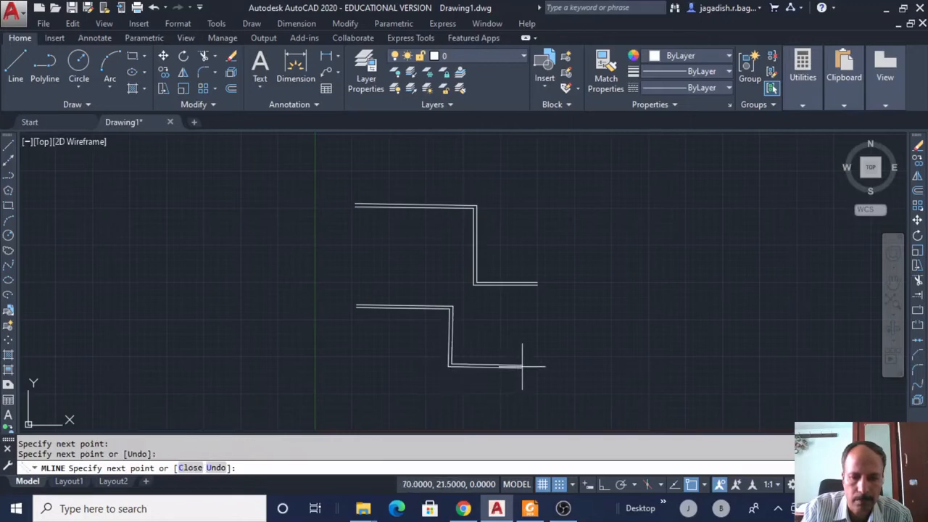
click(522, 366)
right_click(570, 311)
click(596, 321)
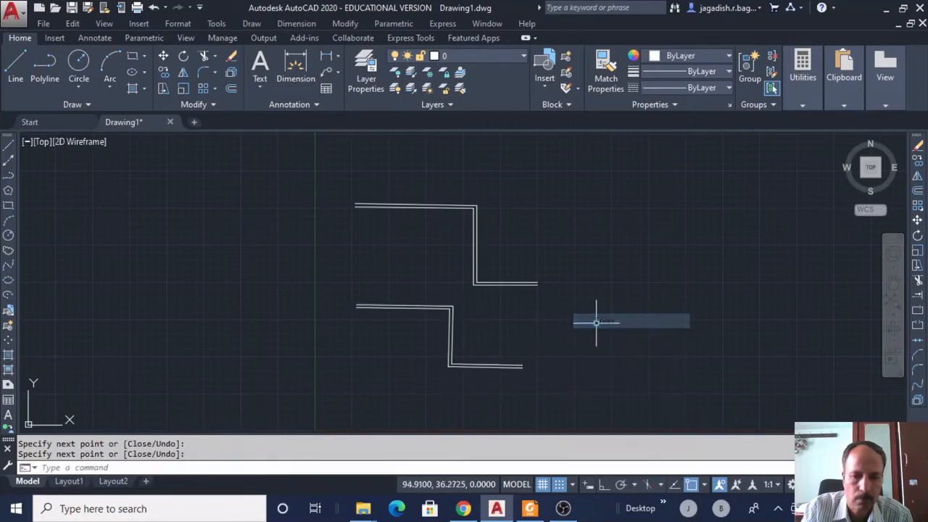
Draw a Bottom-justified stepped multiline to the right of the first, running across, down and right.
click(254, 24)
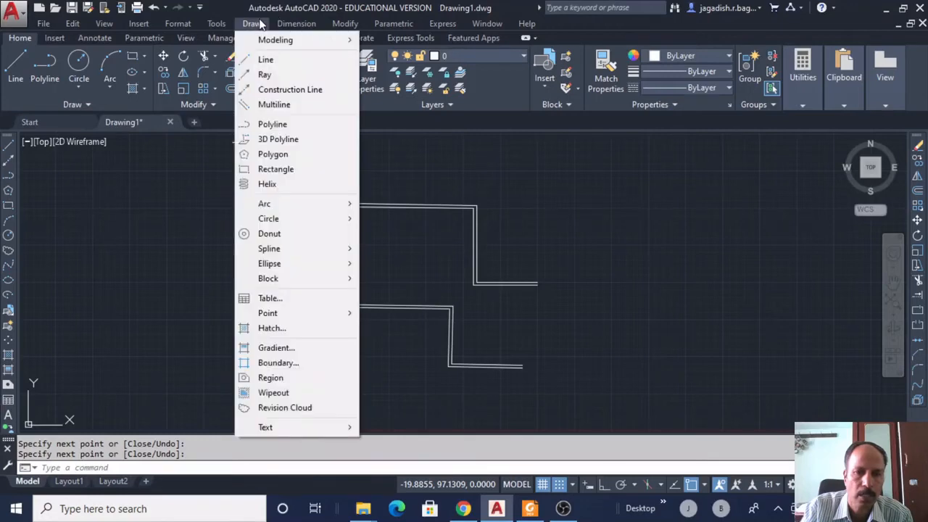
click(267, 107)
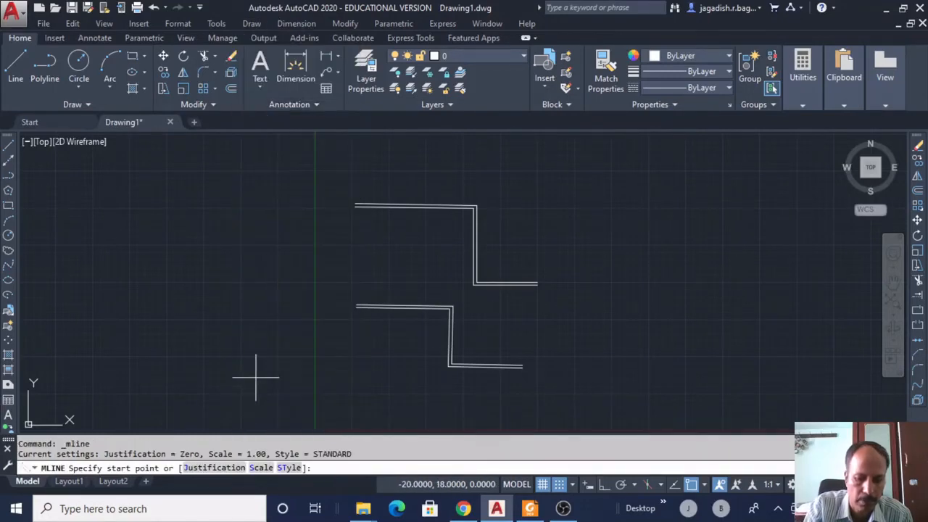
key(Return)
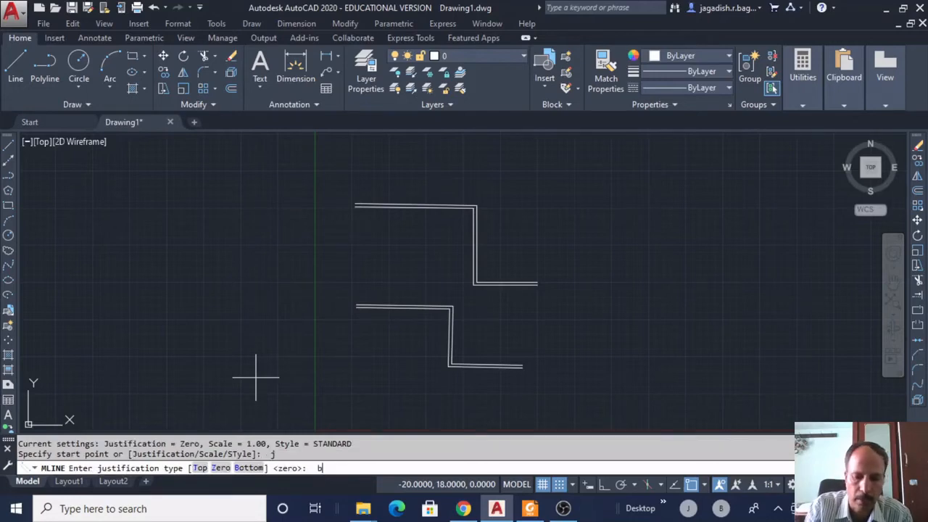
key(Return)
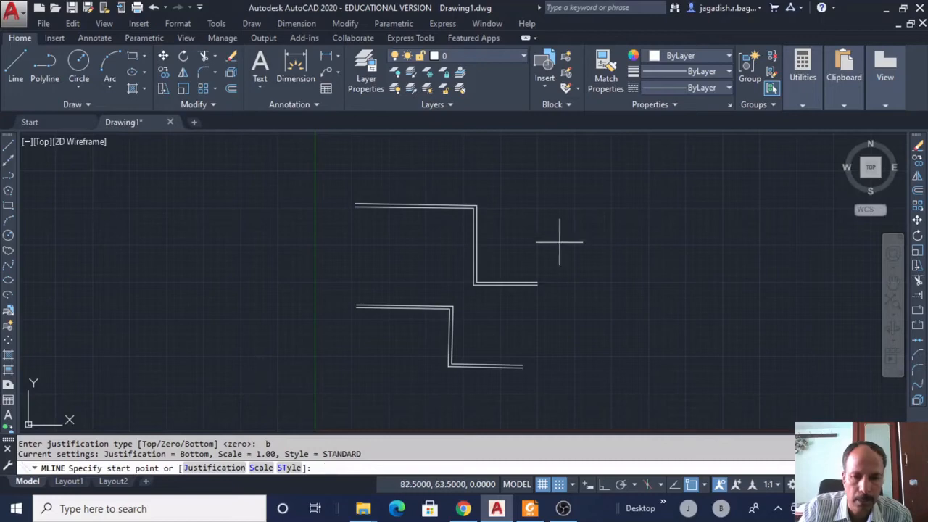
click(558, 206)
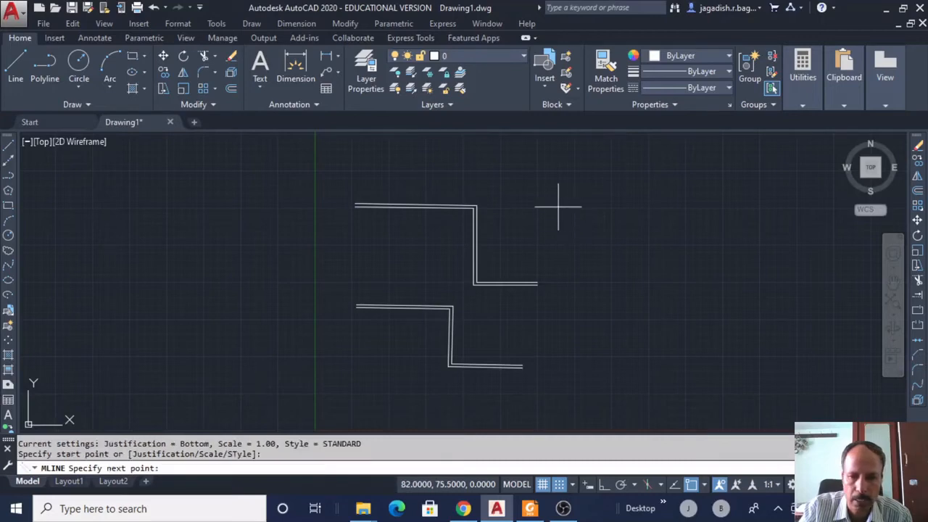
click(614, 205)
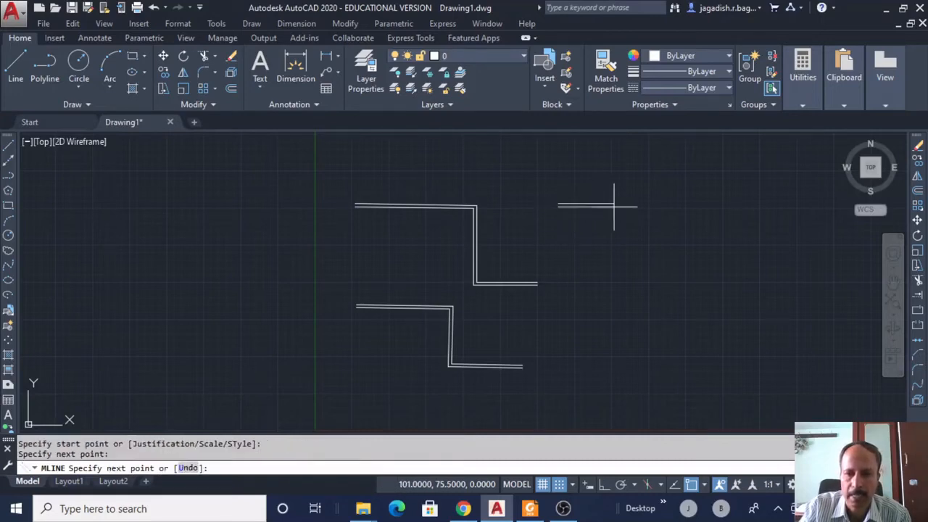
click(616, 275)
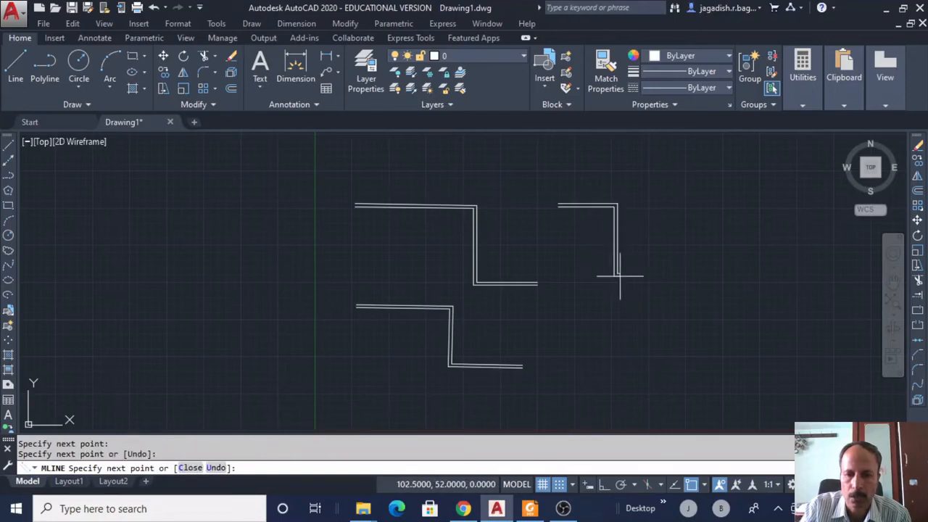
click(695, 274)
right_click(707, 232)
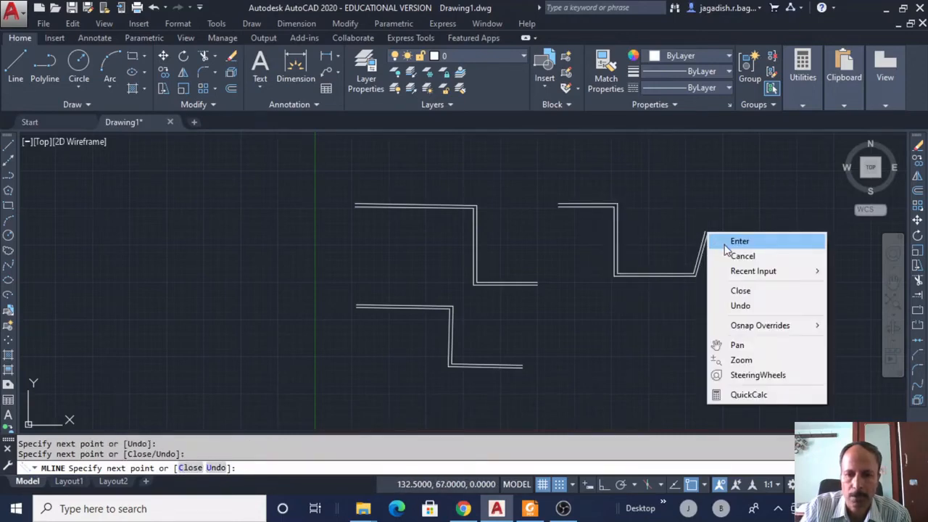
click(727, 242)
Draw a fourth stepped multiline at scale 3 in the lower right, ending in a horizontal run.
click(252, 24)
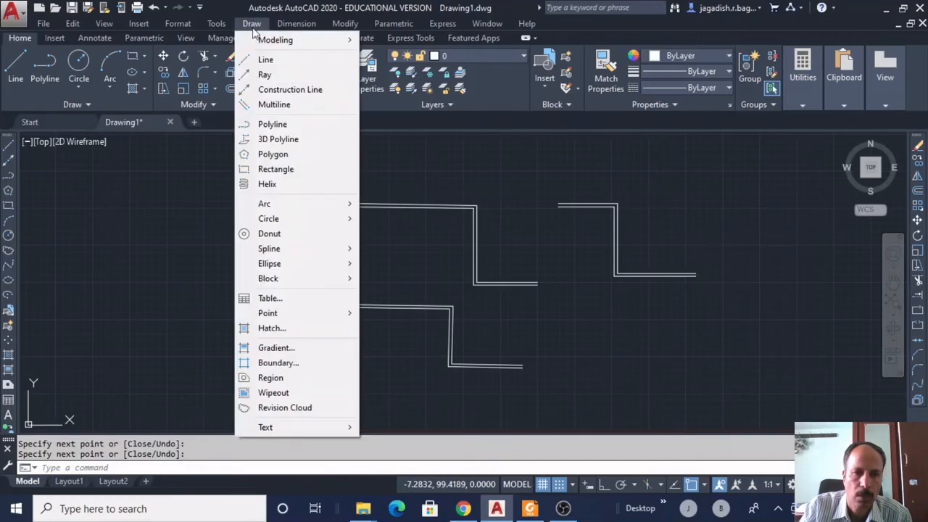
click(265, 105)
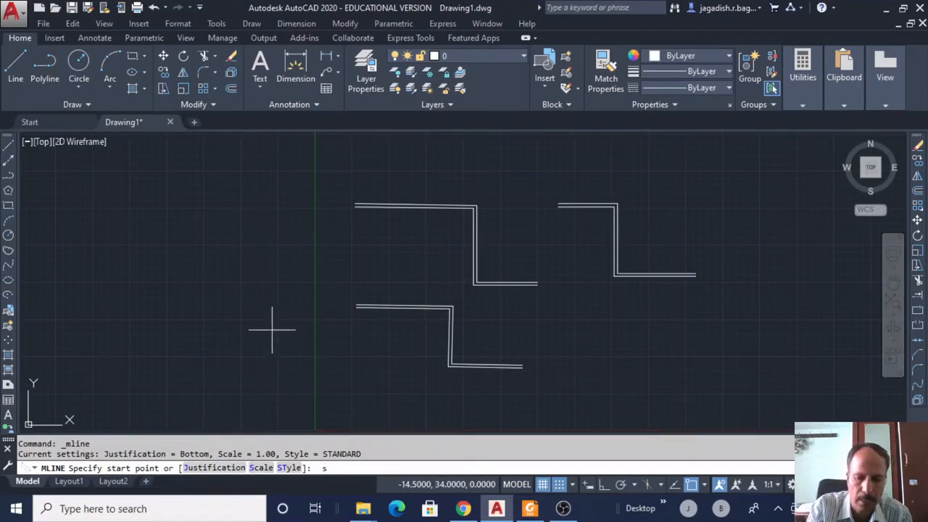
key(Return)
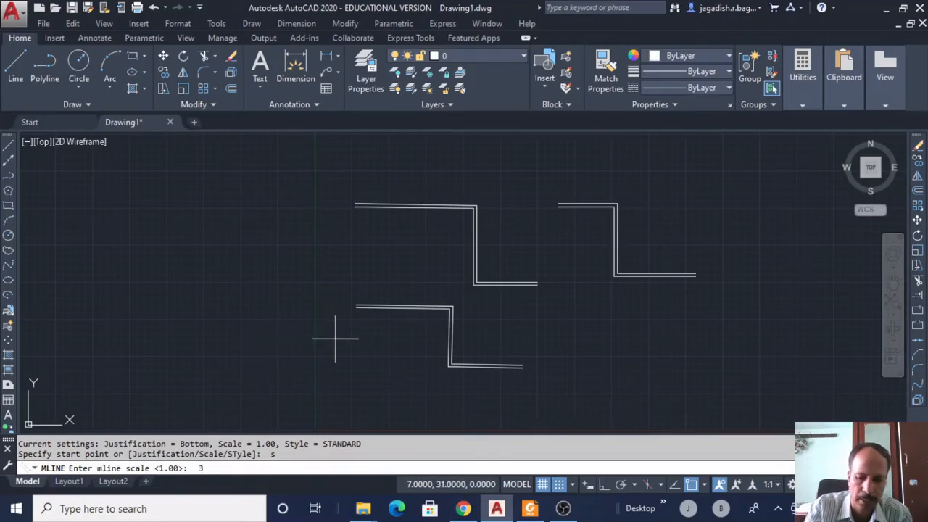
key(Return)
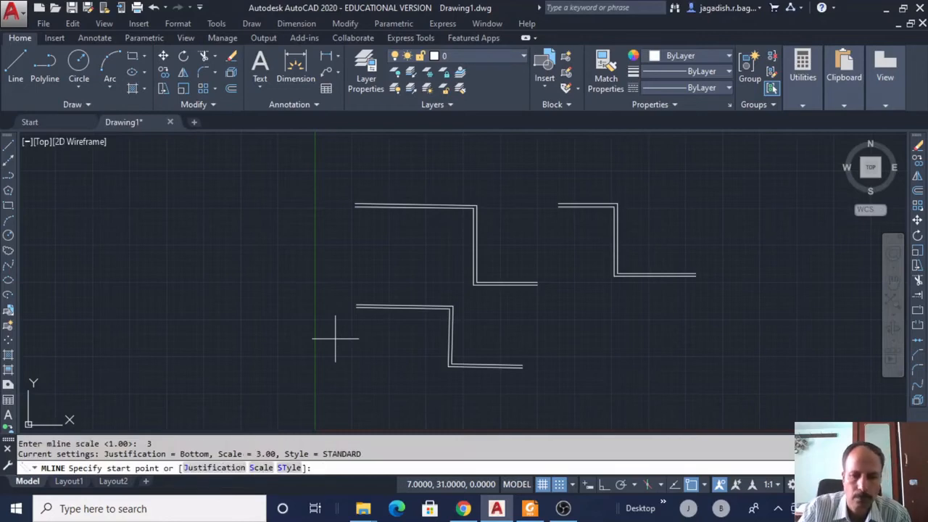
click(580, 327)
click(660, 328)
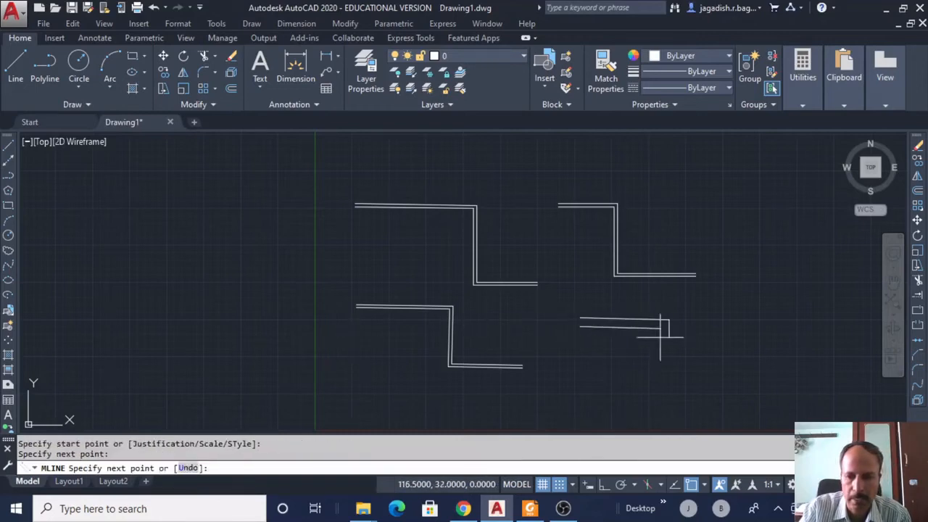
click(661, 395)
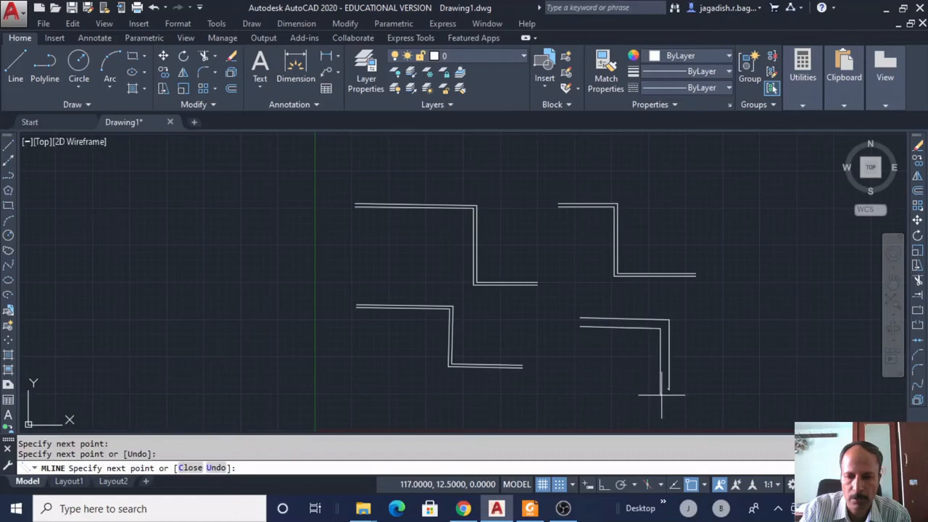
click(788, 392)
right_click(788, 384)
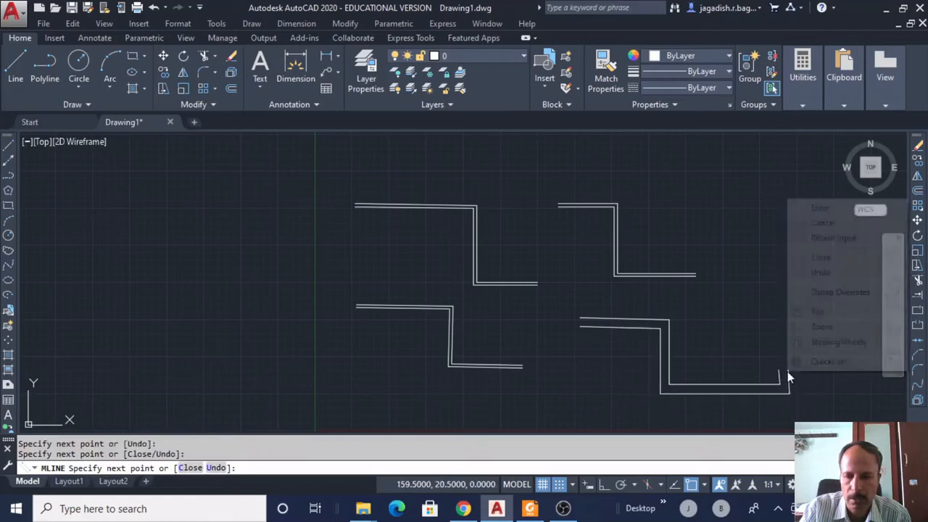
click(819, 208)
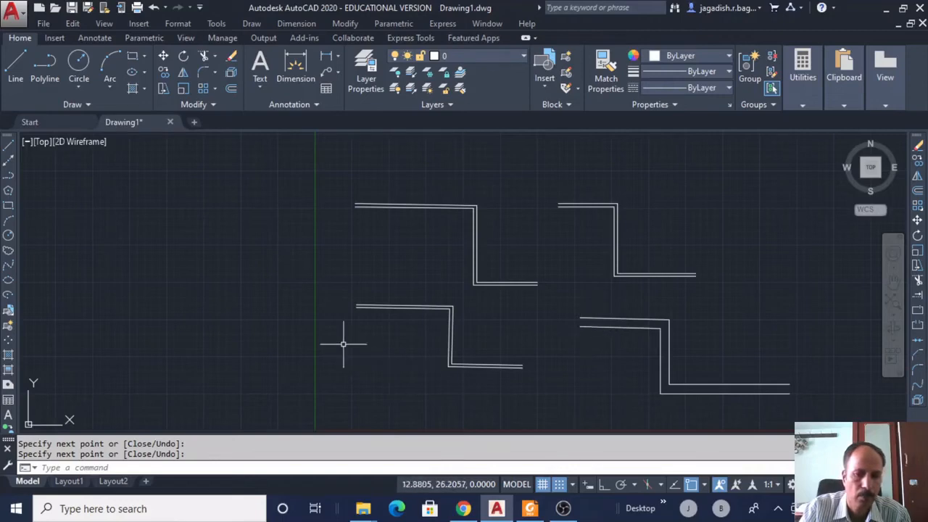
click(251, 24)
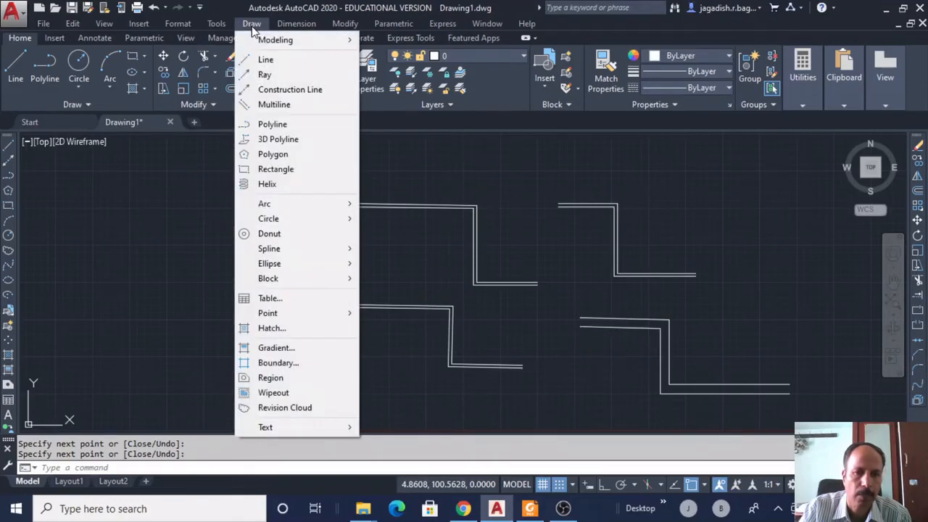
click(265, 102)
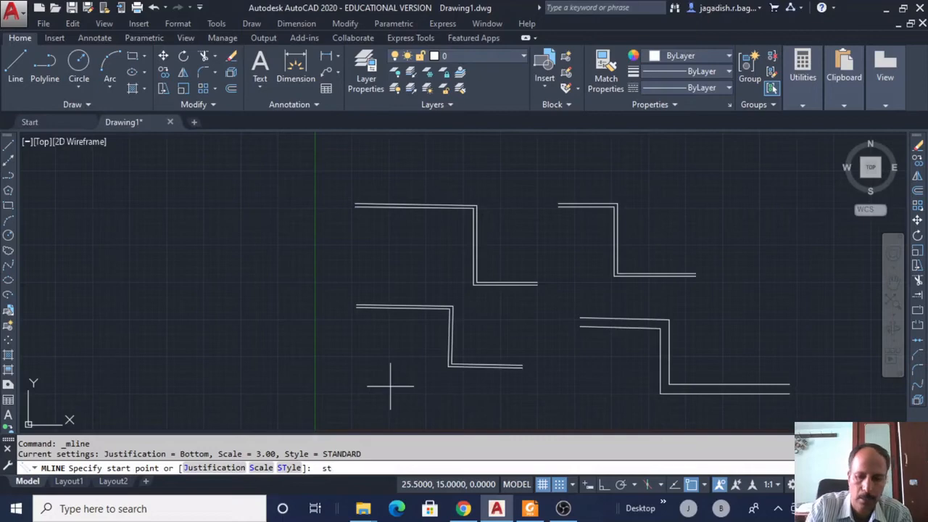
text(st)
key(Return)
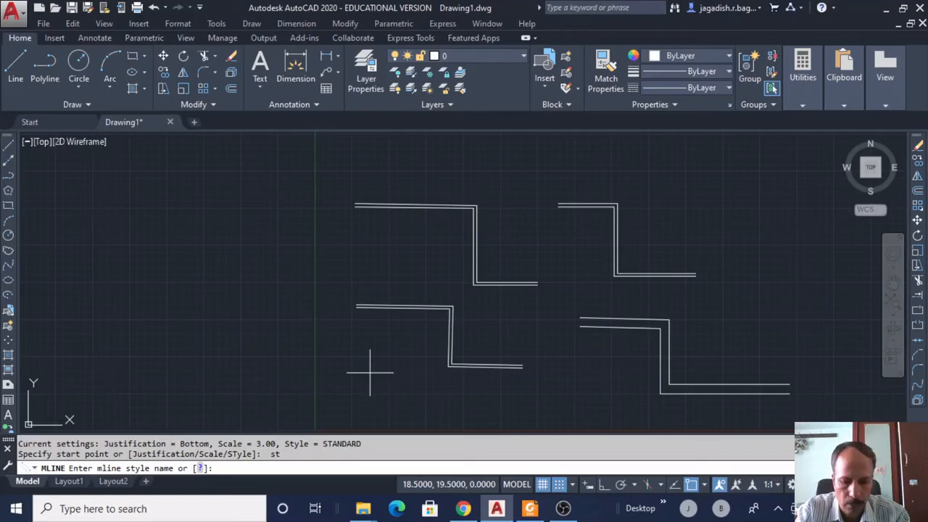
key(Return)
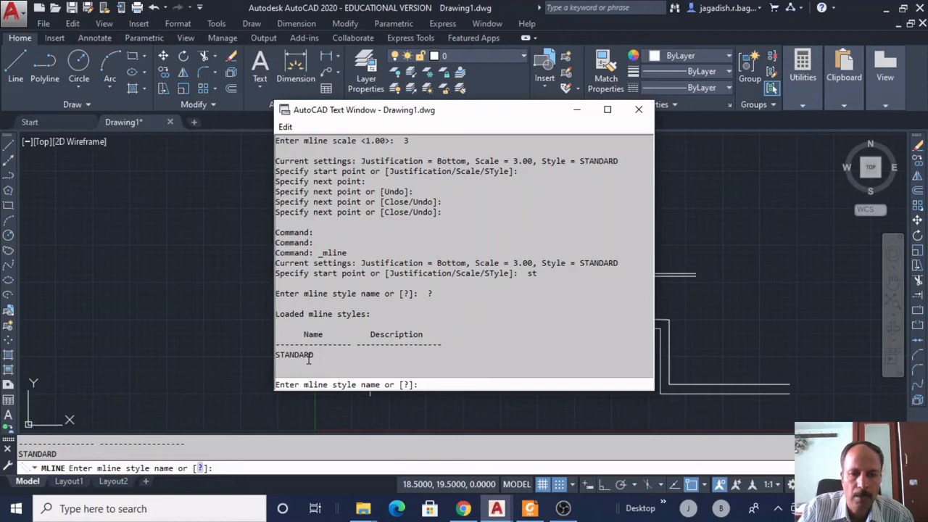
click(639, 110)
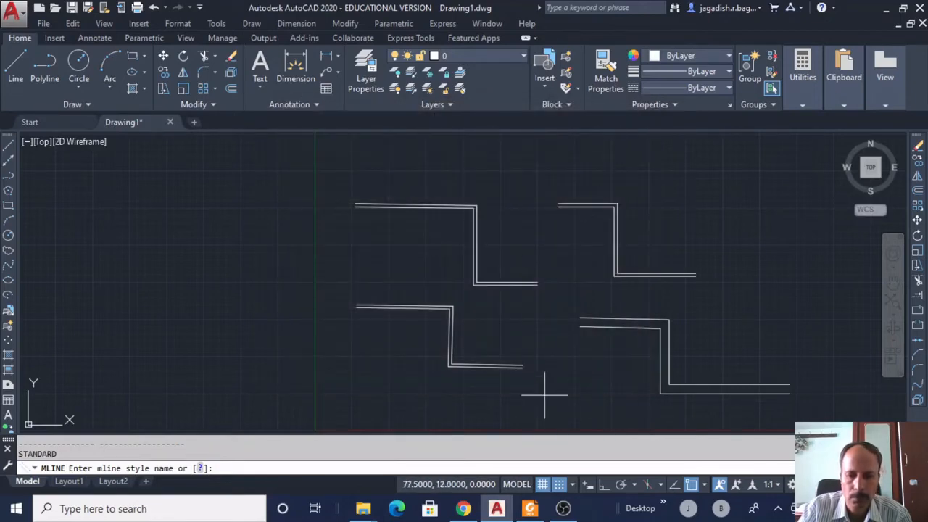
key(Escape)
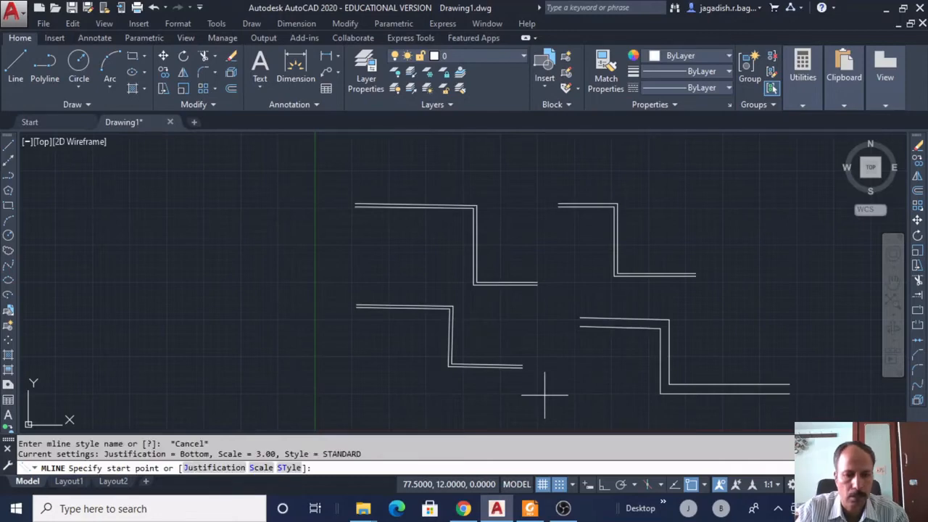
key(Escape)
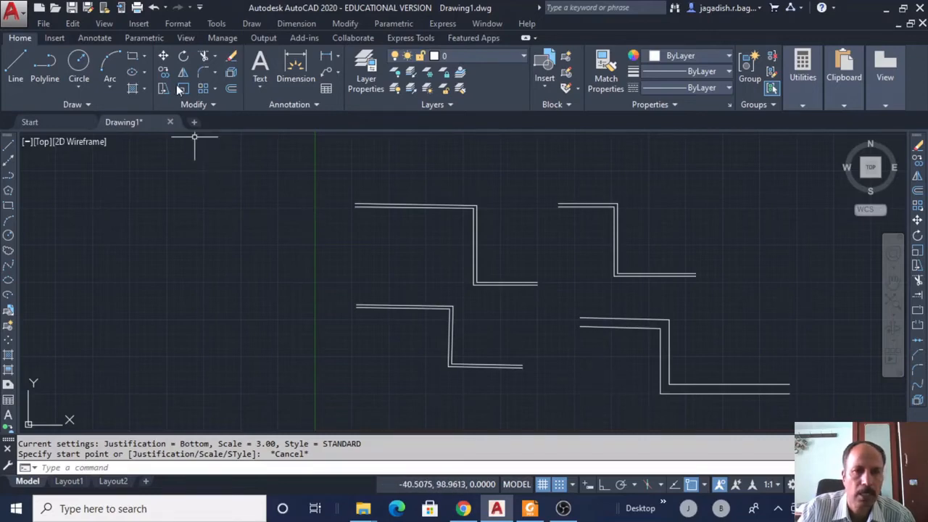
In Multiline Style, check the loadable styles without loading any, then begin a new style from STANDARD.
click(168, 24)
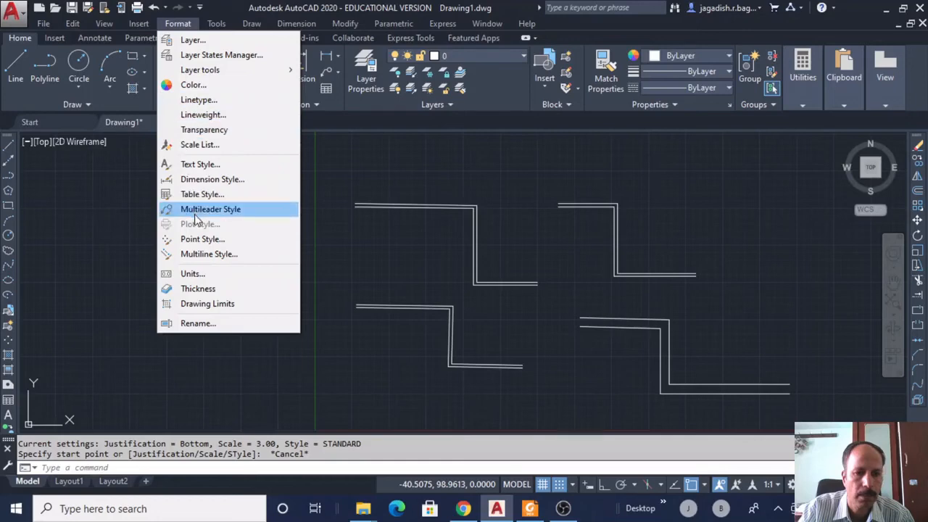
click(201, 255)
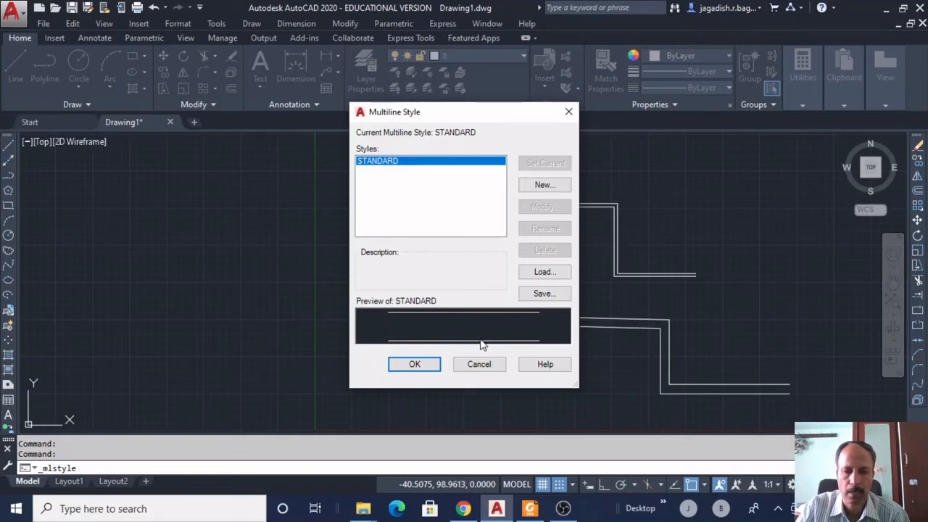
click(541, 274)
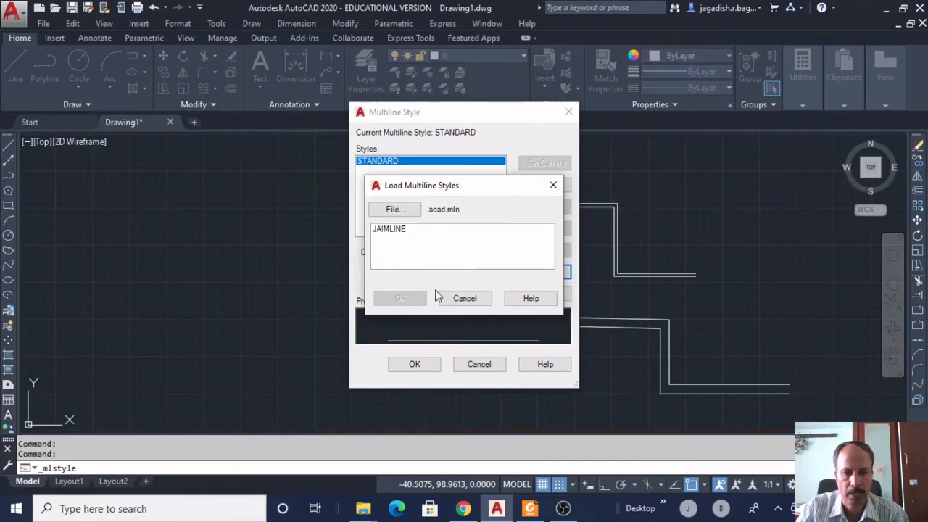
click(464, 297)
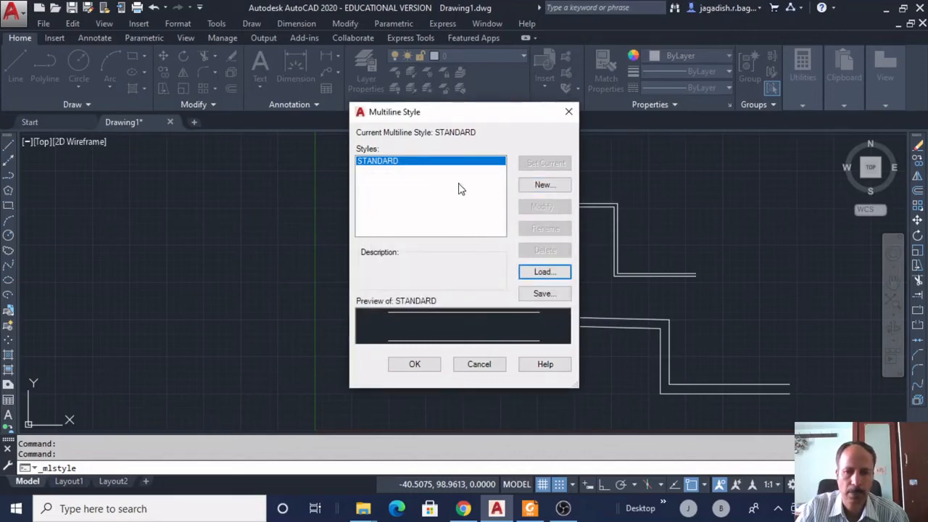
click(539, 187)
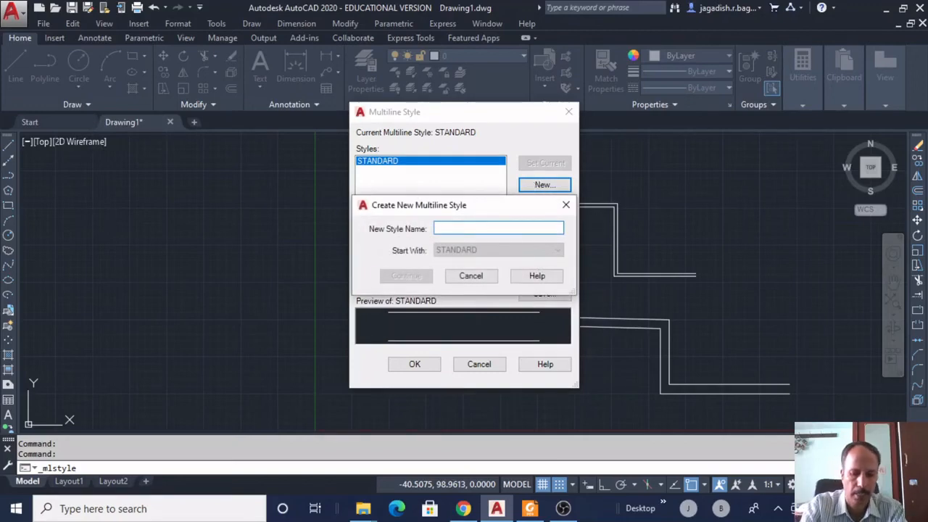
Name the new multiline style LMS and enter its description.
text(ms)
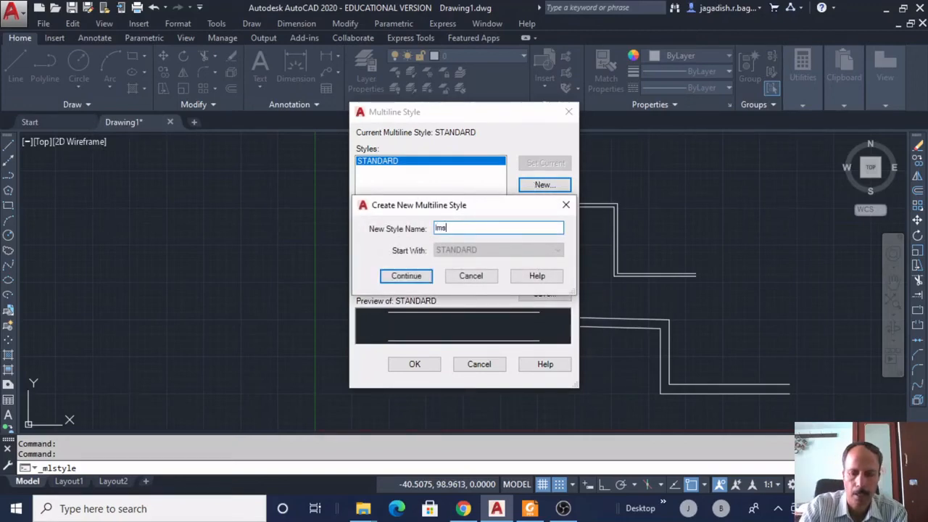
key(Return)
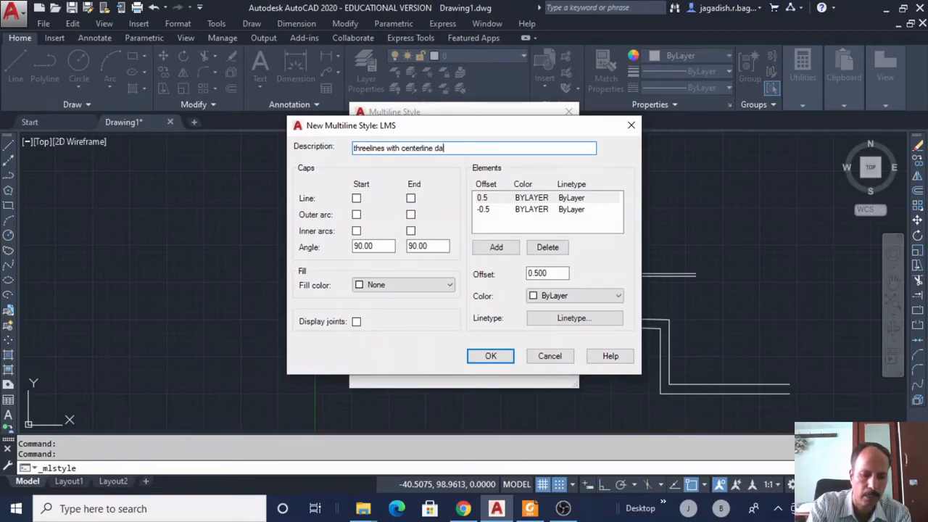
text(hed)
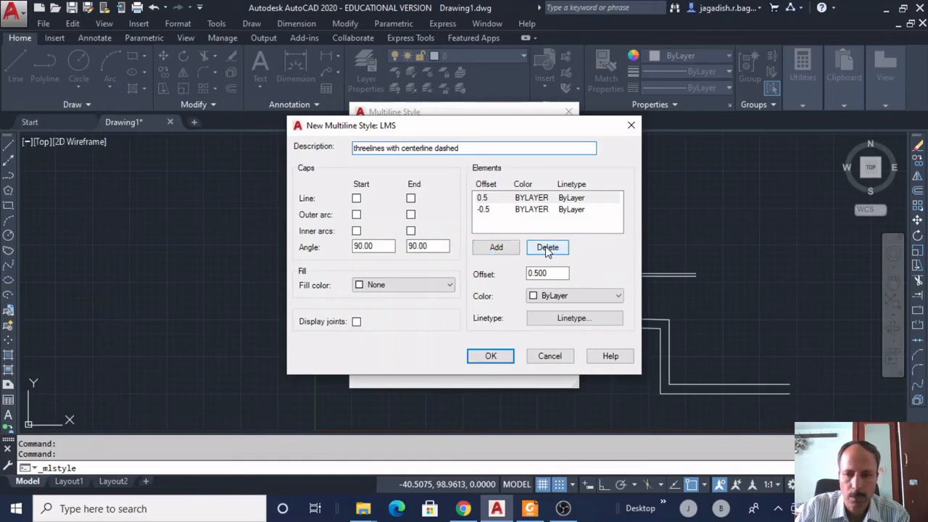
Add a third element at offset 0 between the 0.5 and -0.5 elements.
click(538, 201)
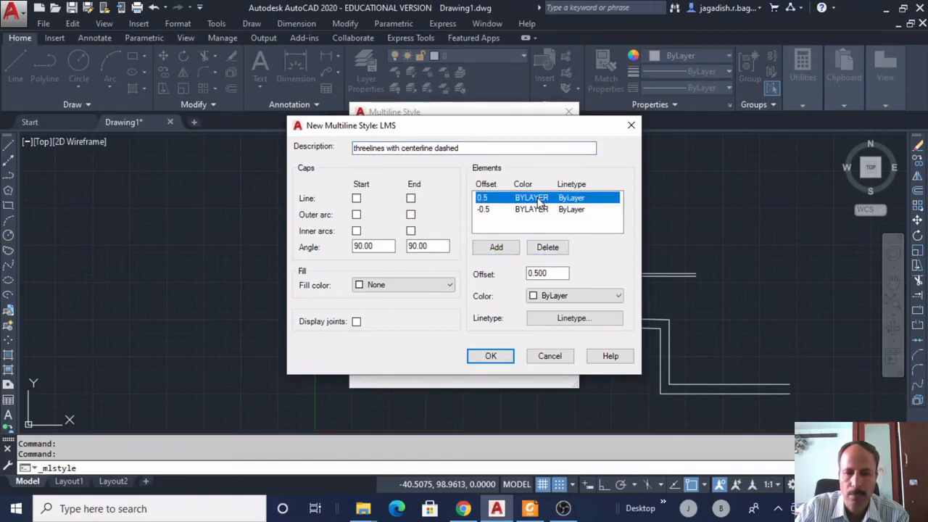
click(537, 211)
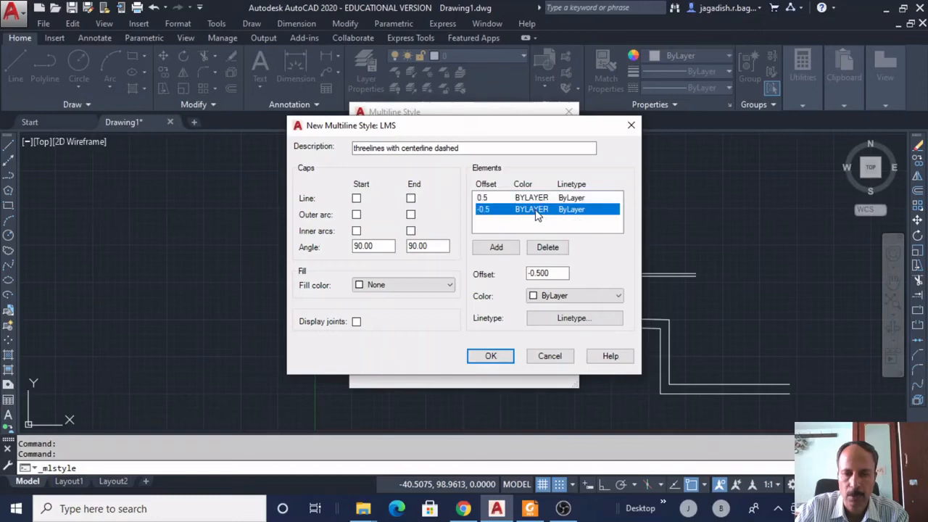
click(497, 249)
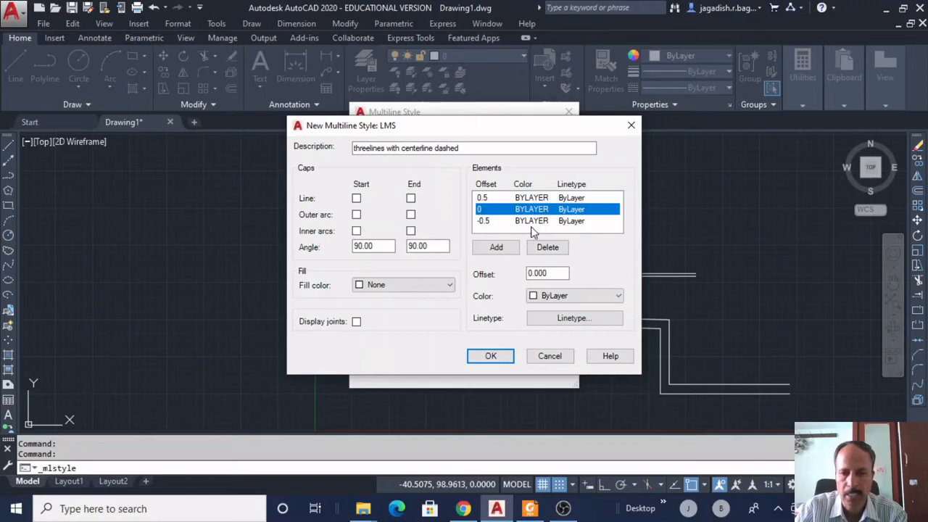
click(545, 197)
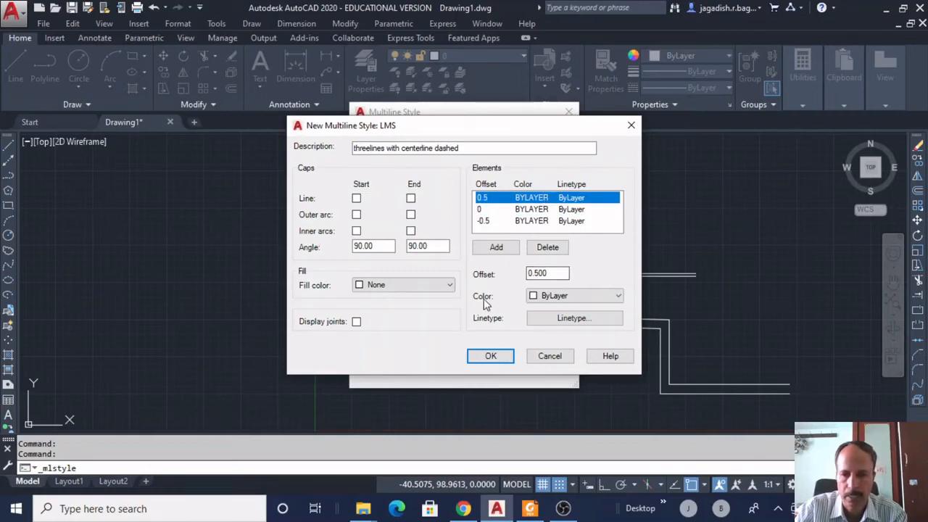
Colour the LMS elements yellow at offset 0.5, red at -0.5 and green at 0.
click(558, 297)
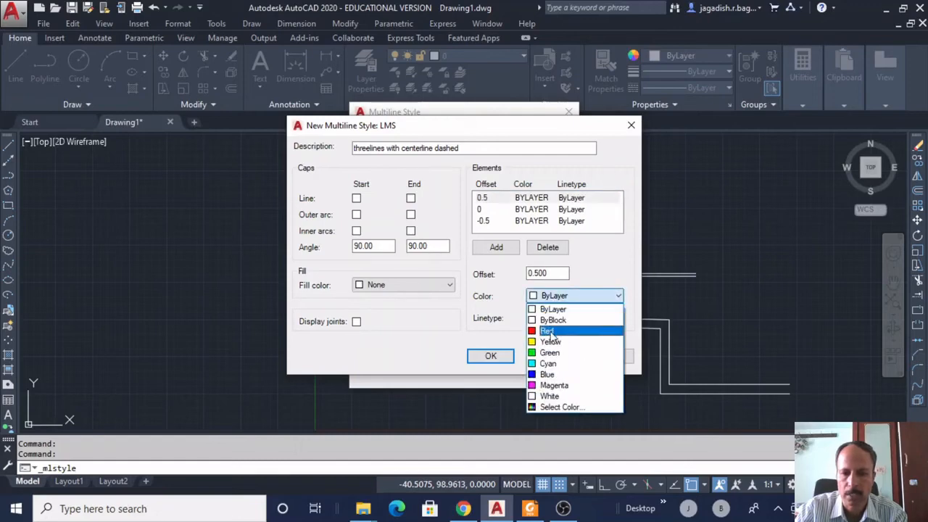
click(557, 340)
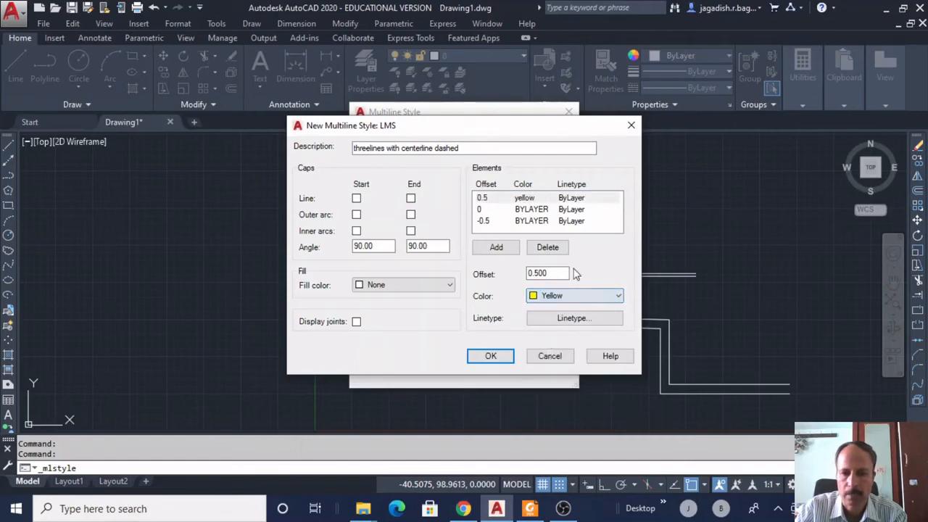
click(542, 222)
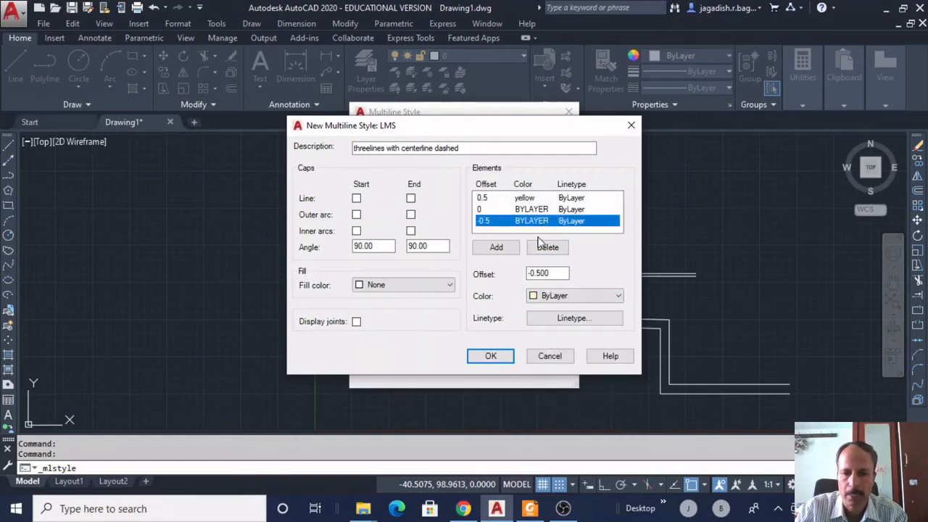
click(558, 295)
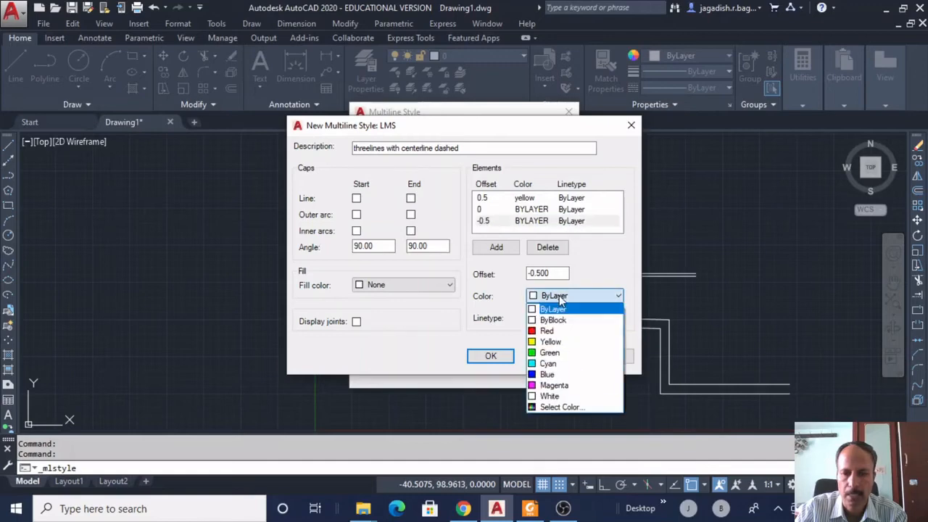
click(548, 331)
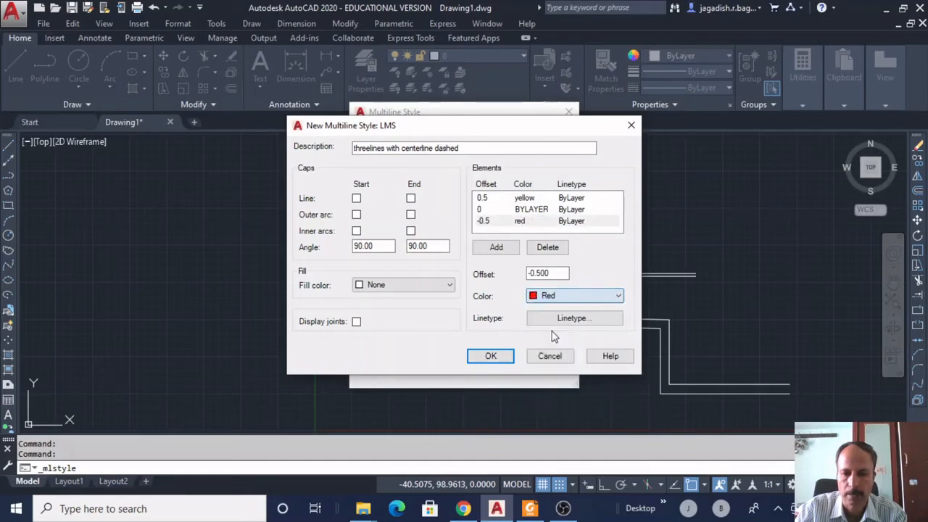
click(534, 210)
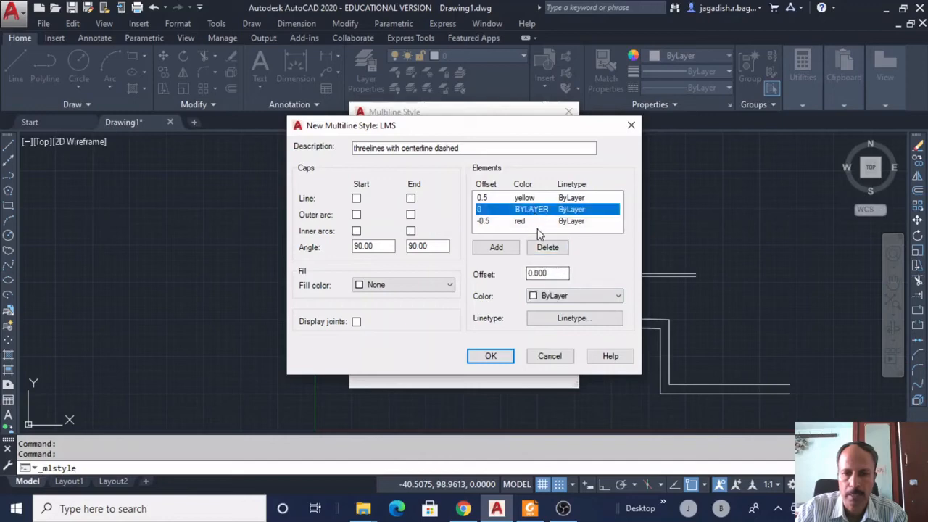
click(558, 296)
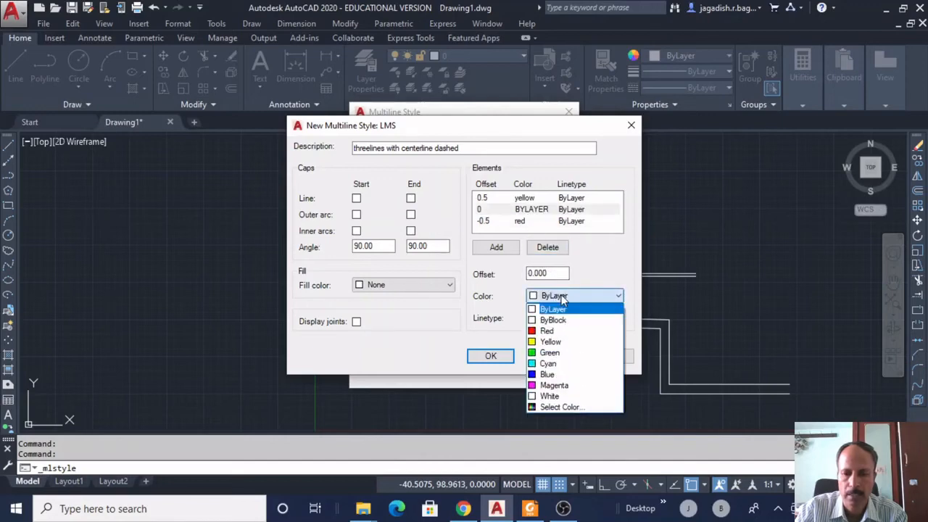
click(549, 352)
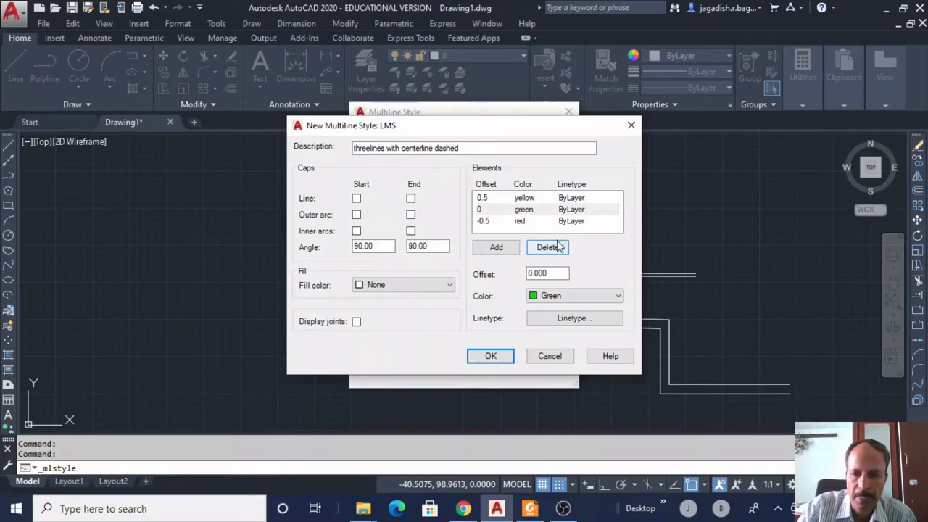
click(541, 209)
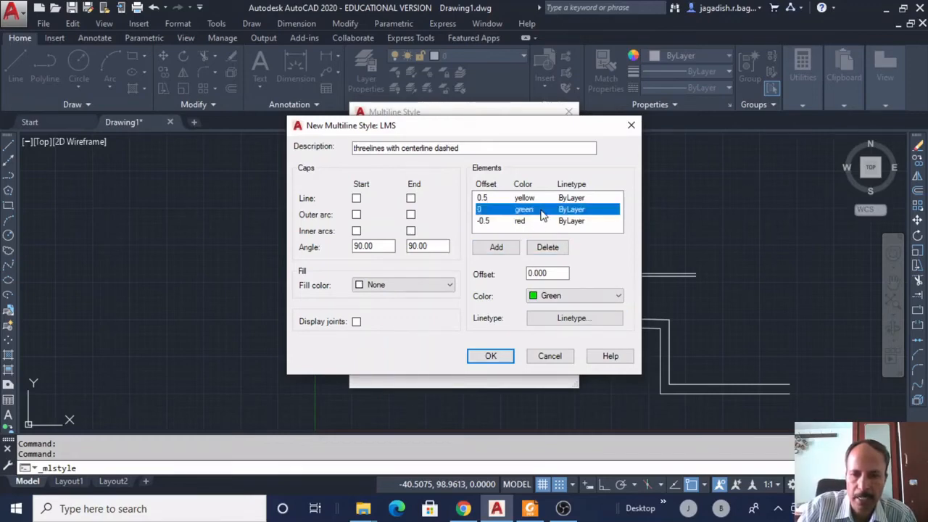
Load ACAD_ISO03W100 and give the green centre element the ACAD_ISO02W100 dashed linetype.
click(554, 322)
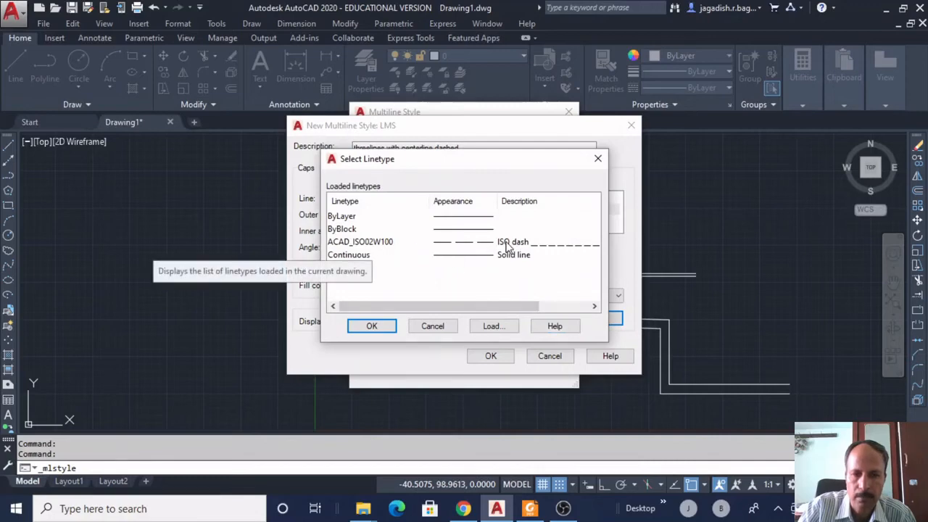
click(496, 327)
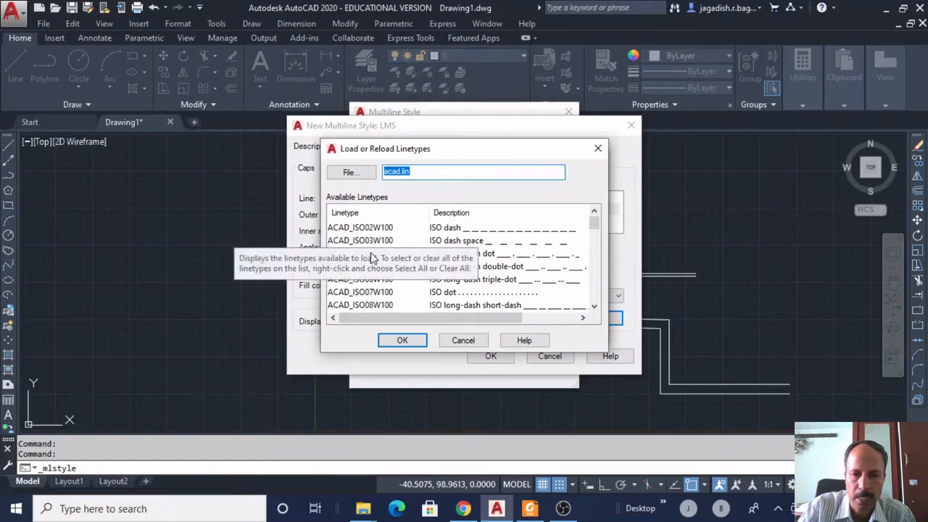
click(455, 244)
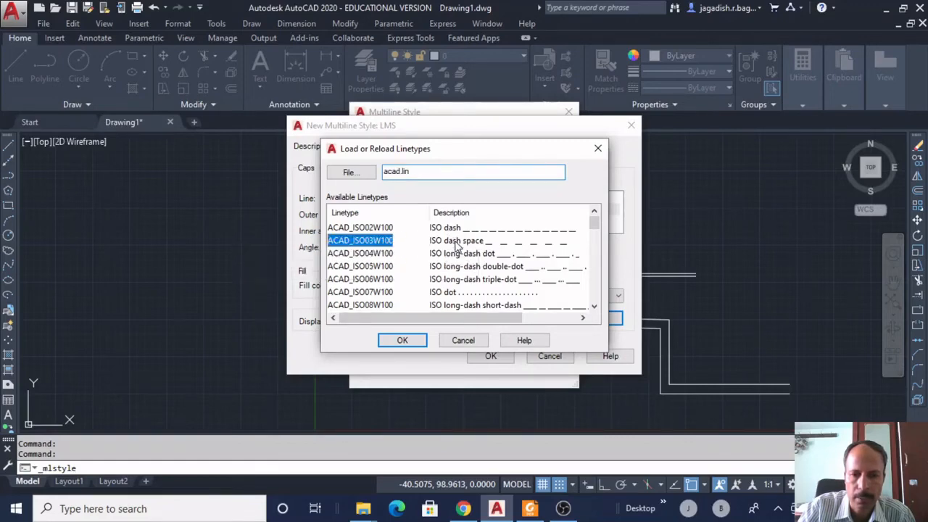
click(403, 340)
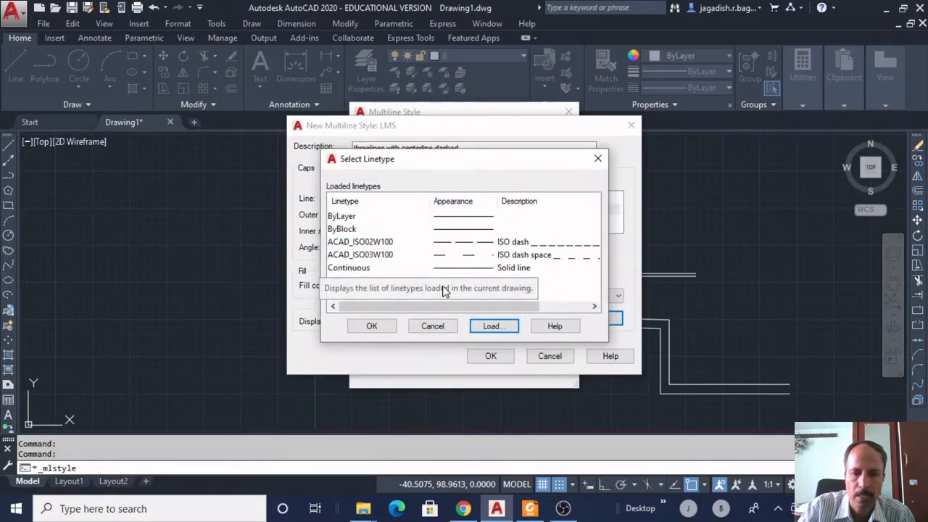
click(513, 242)
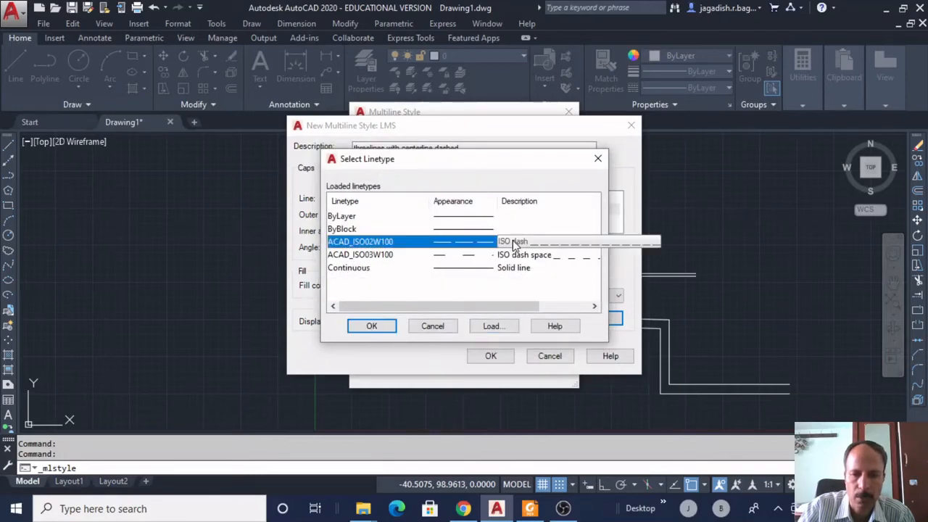
click(370, 326)
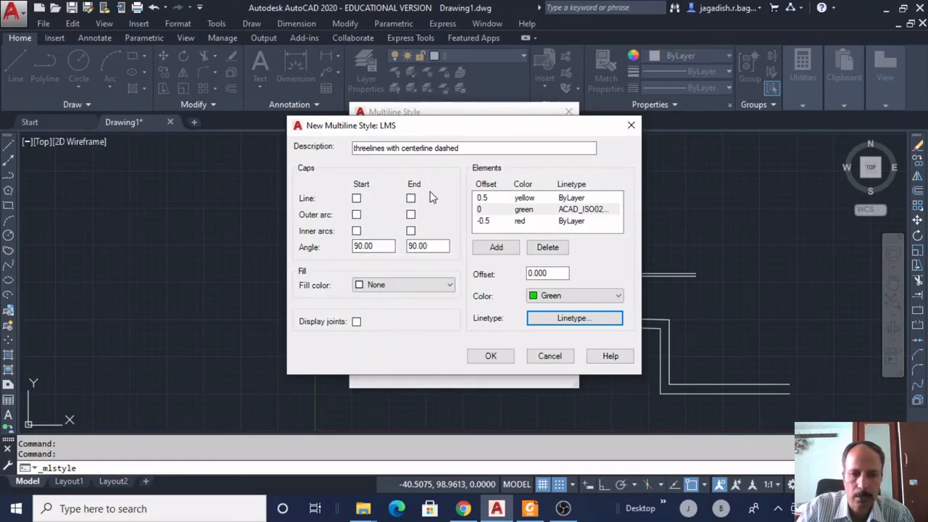
Add outer arc caps at both the start and end of the LMS style and confirm it.
click(356, 215)
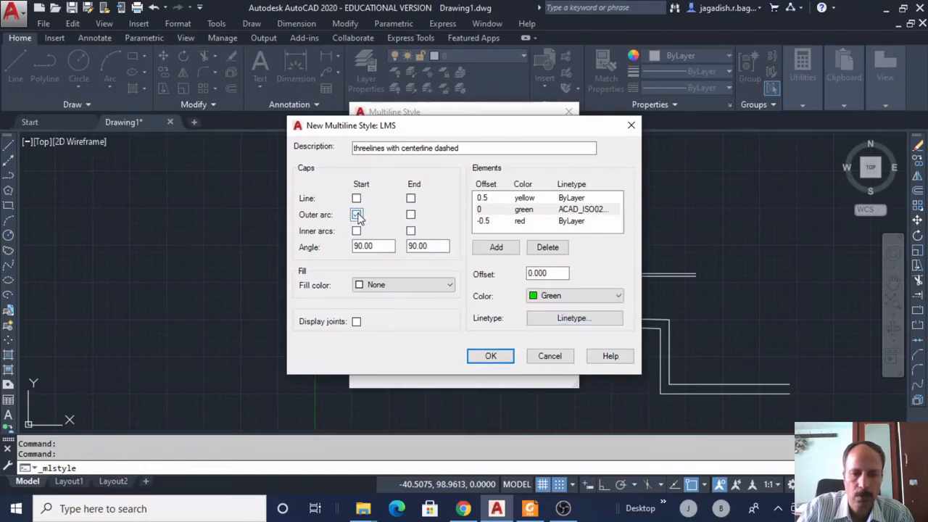
click(411, 215)
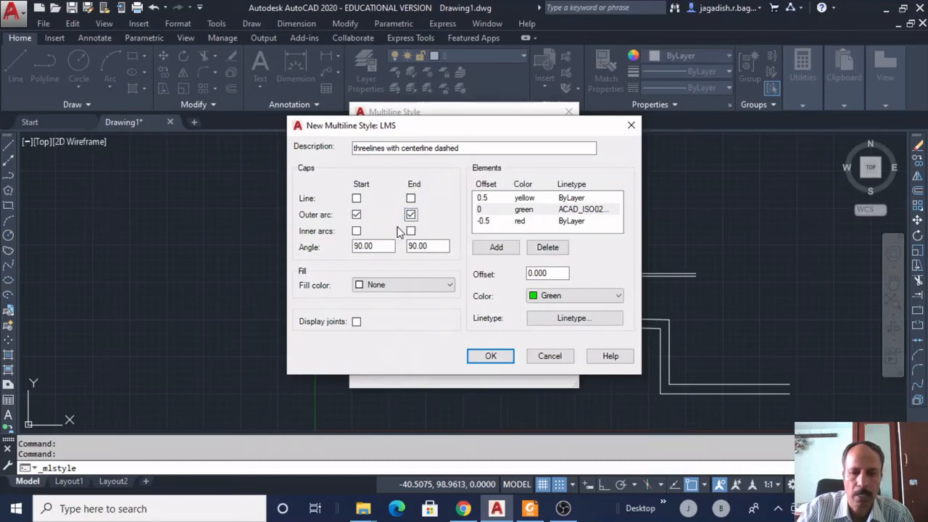
click(493, 356)
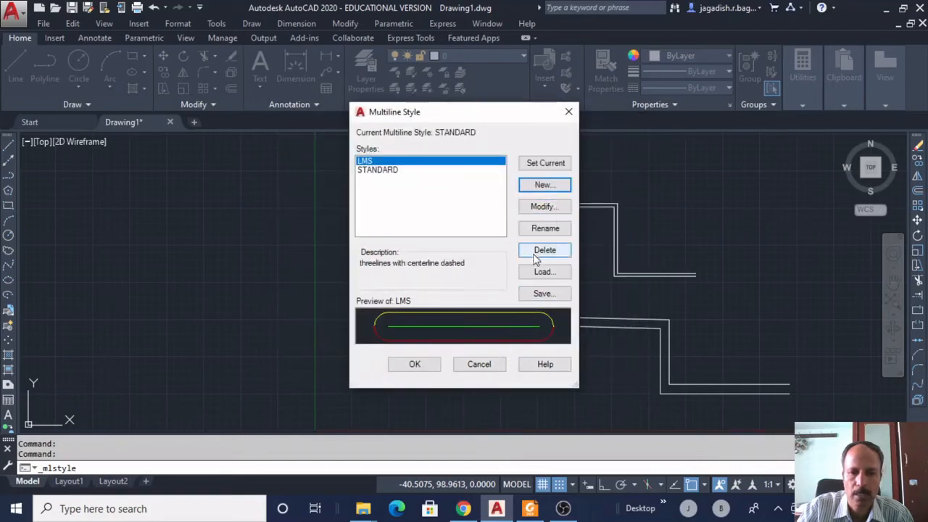
Save the multiline styles to acad.mln and close the Multiline Style manager.
click(544, 293)
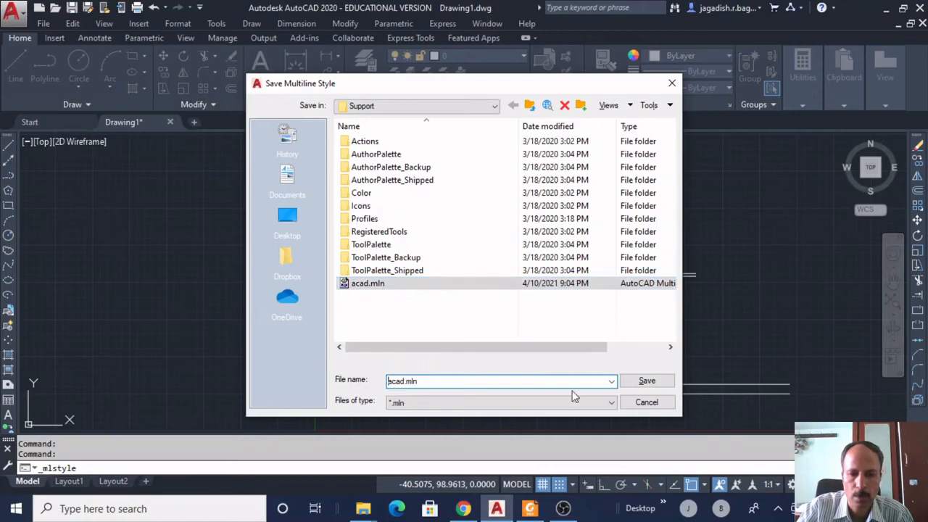
click(655, 381)
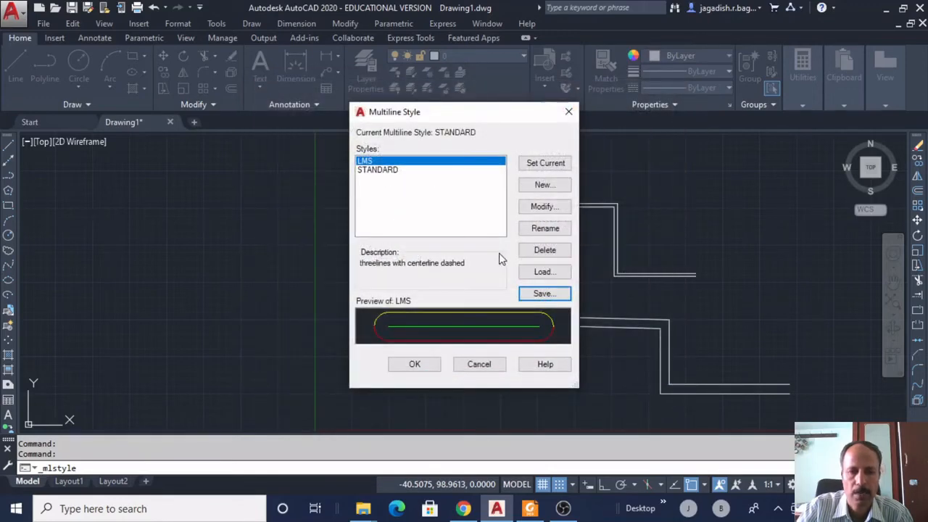
click(416, 364)
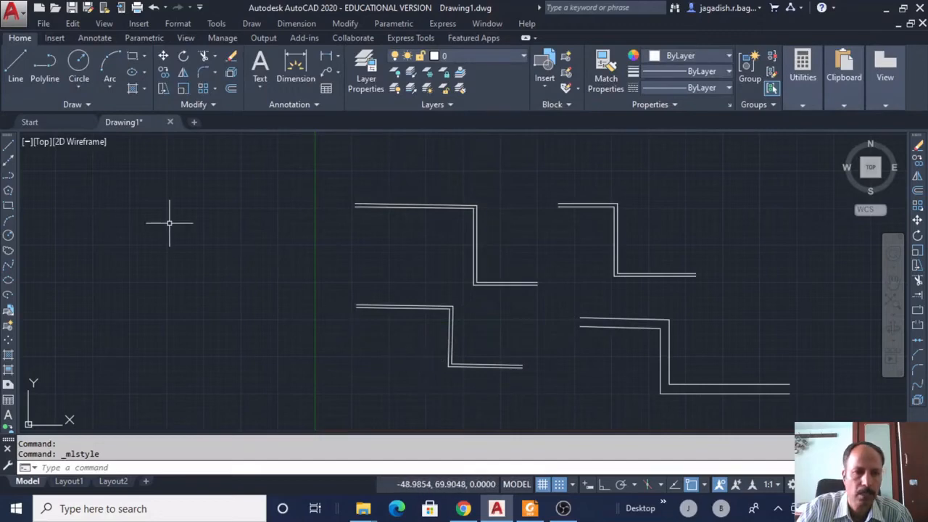
Start a multiline from the Draw menu with LMS as its current style.
click(250, 23)
click(272, 103)
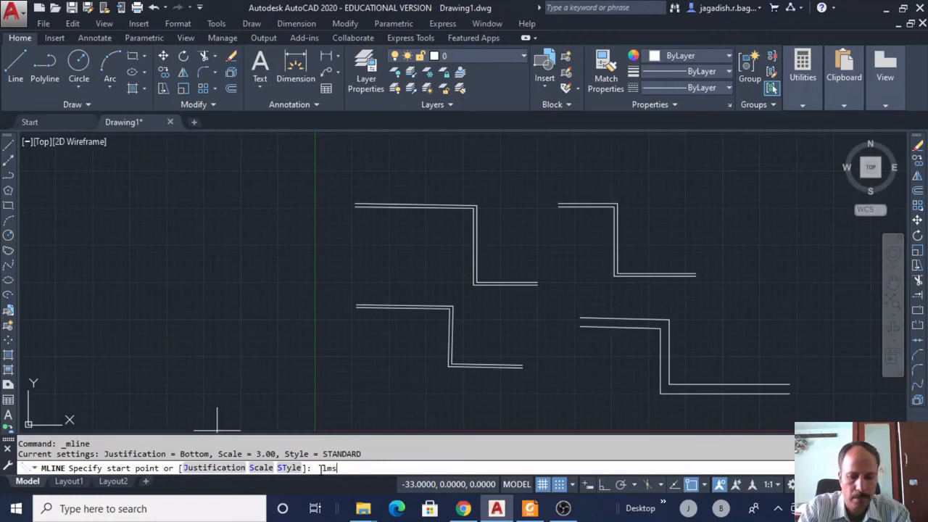
key(Return)
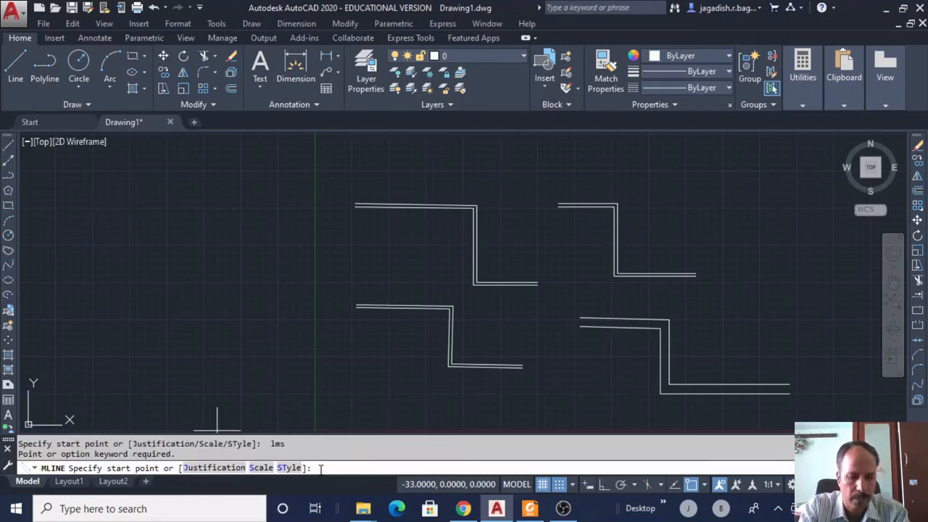
key(Return)
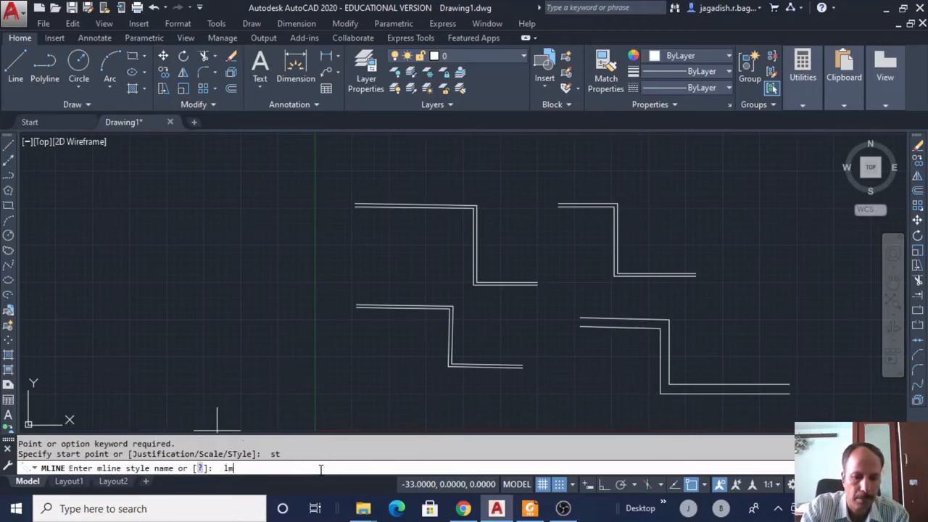
key(Return)
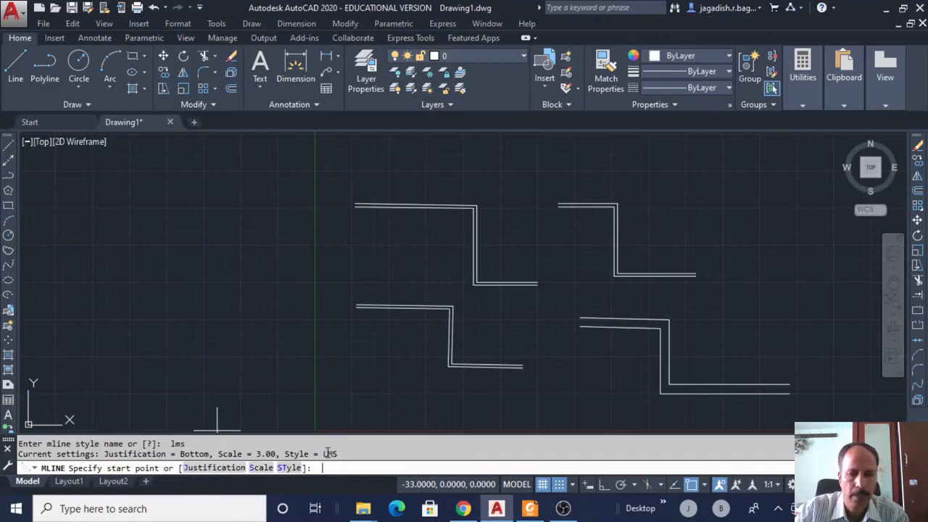
Draw the stepped LMS multiline through four points at upper right, then select it to check.
click(513, 159)
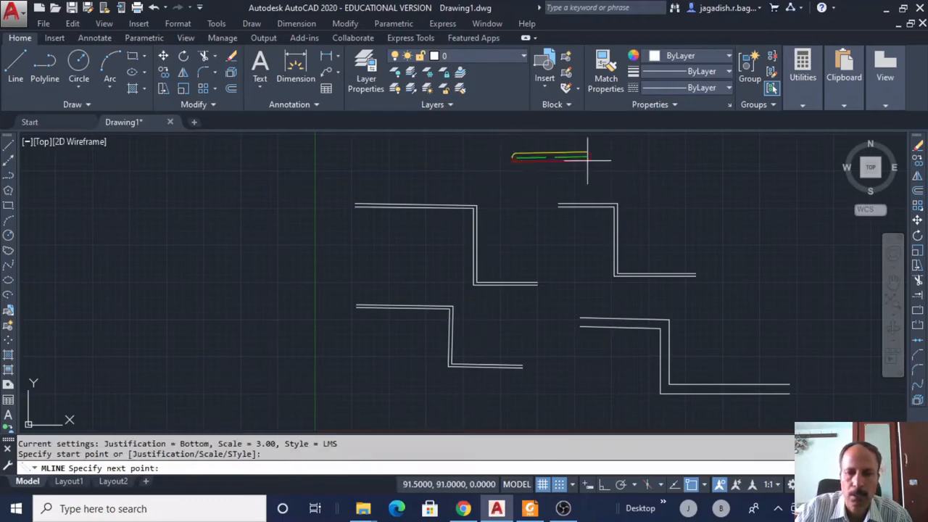
click(675, 160)
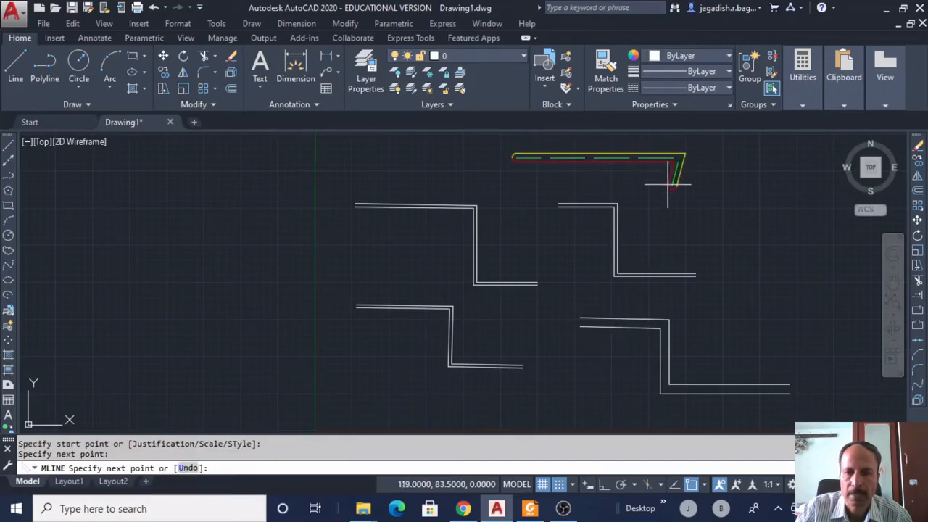
click(680, 230)
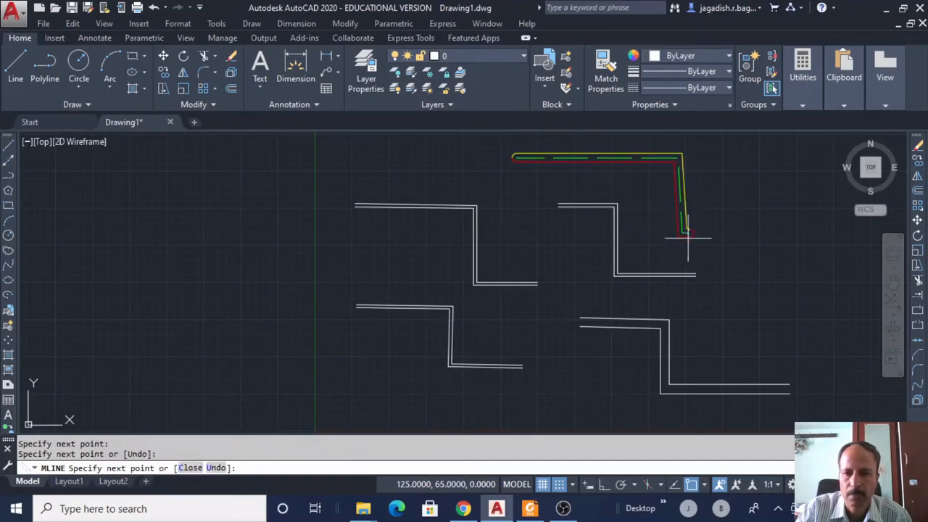
click(757, 225)
right_click(780, 177)
click(799, 187)
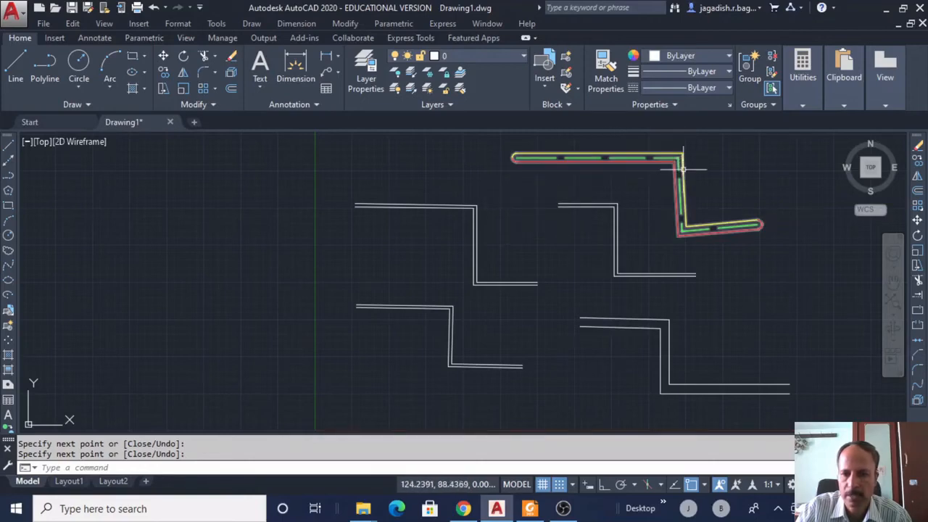
click(753, 232)
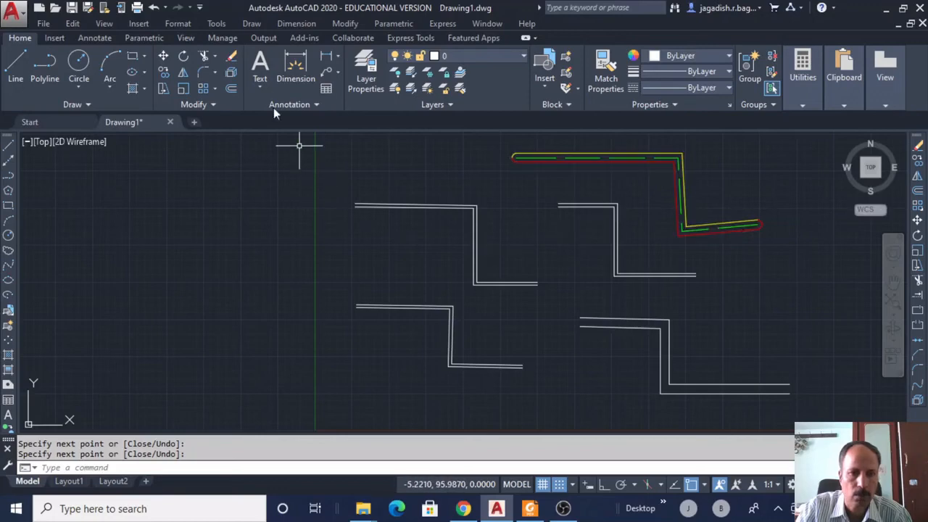
Start another multiline from the Draw menu with its scale set to 6.
click(251, 23)
click(274, 104)
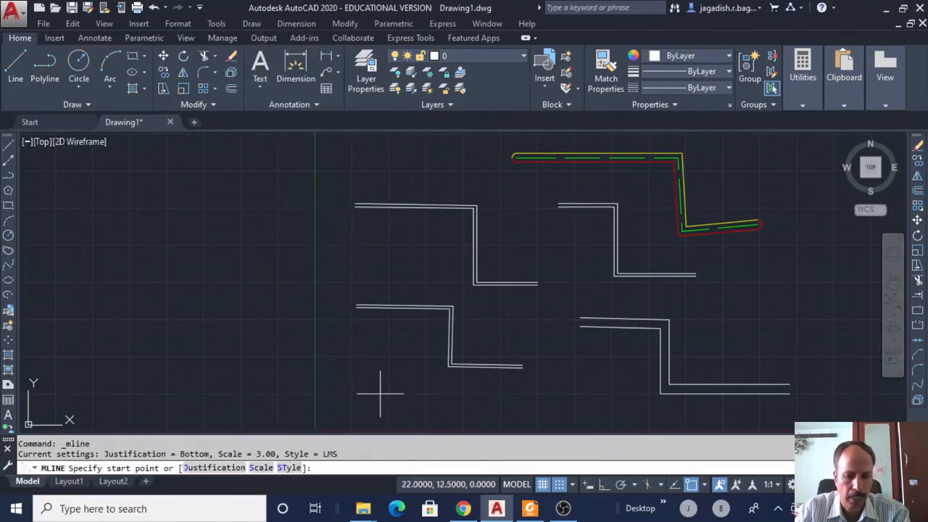
text(s)
key(Return)
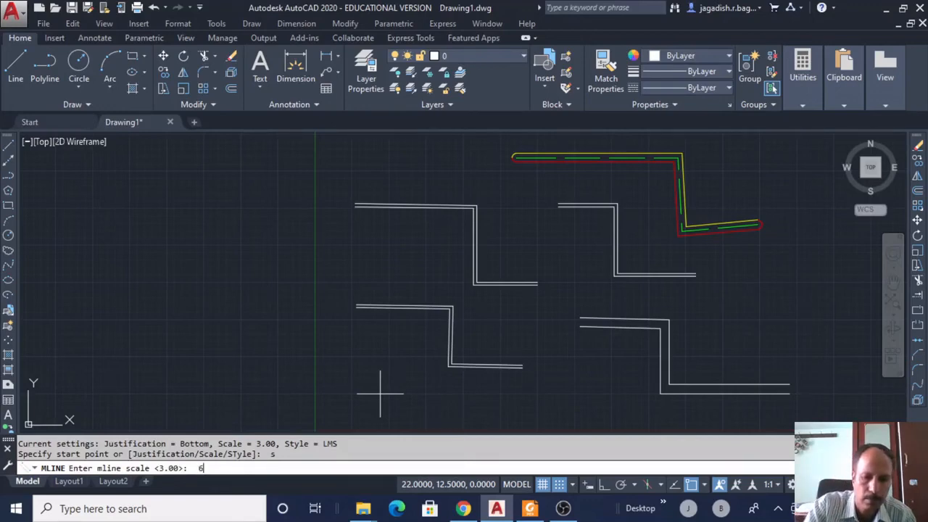
key(Return)
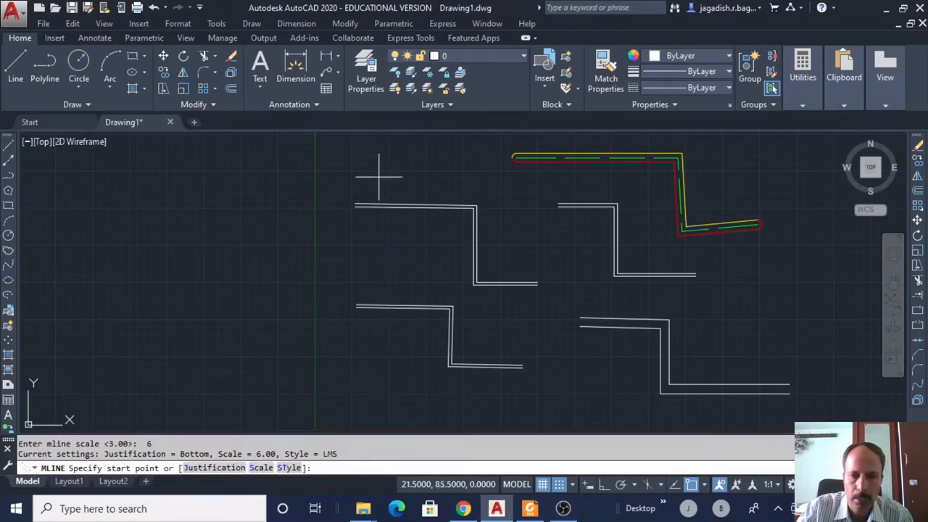
Draw a multiline with a horizontal run, a diagonal step and a final segment.
click(351, 171)
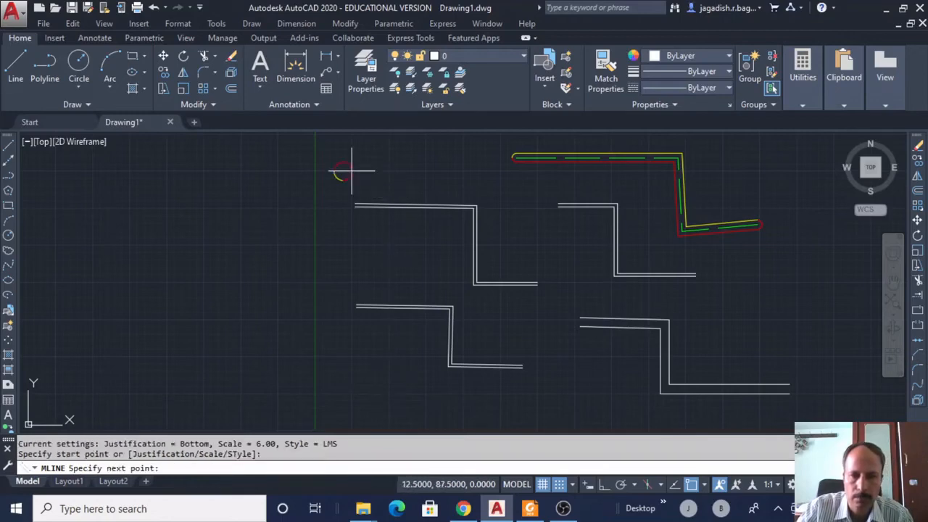
click(478, 171)
click(529, 219)
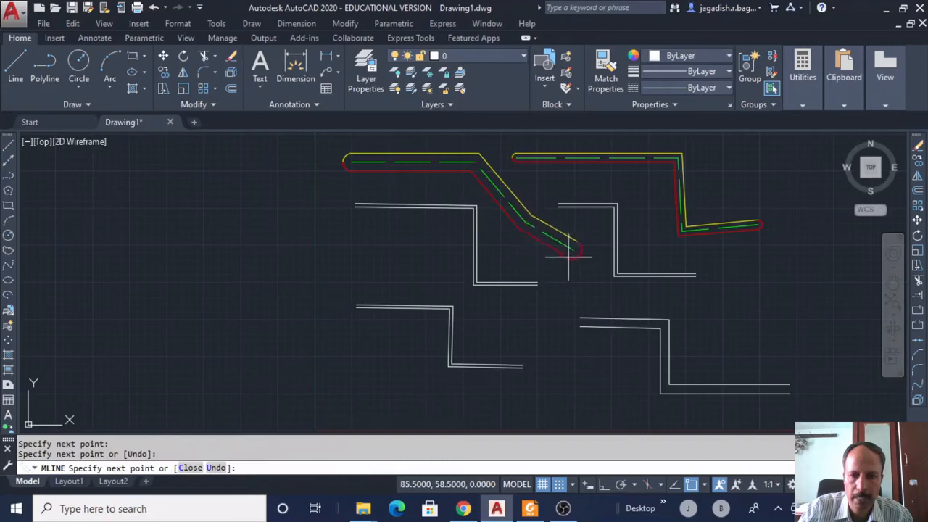
click(585, 247)
right_click(586, 249)
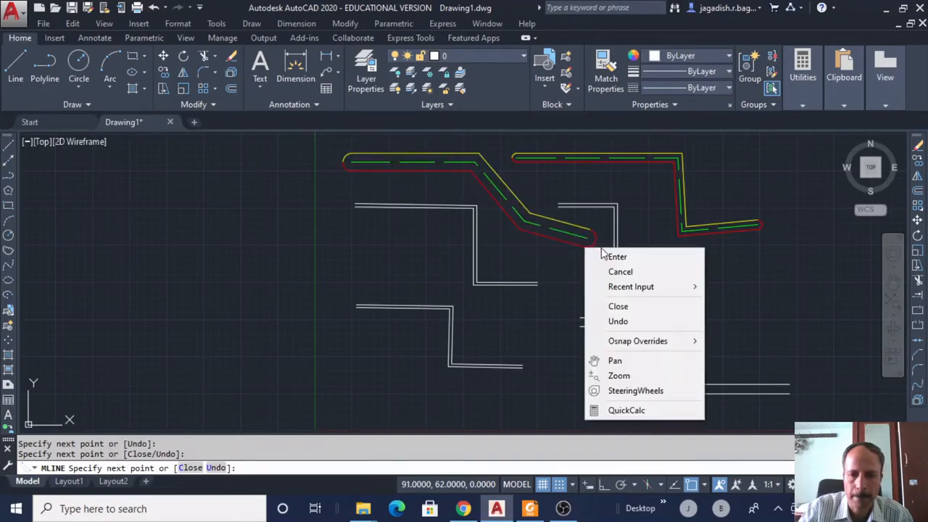
click(606, 256)
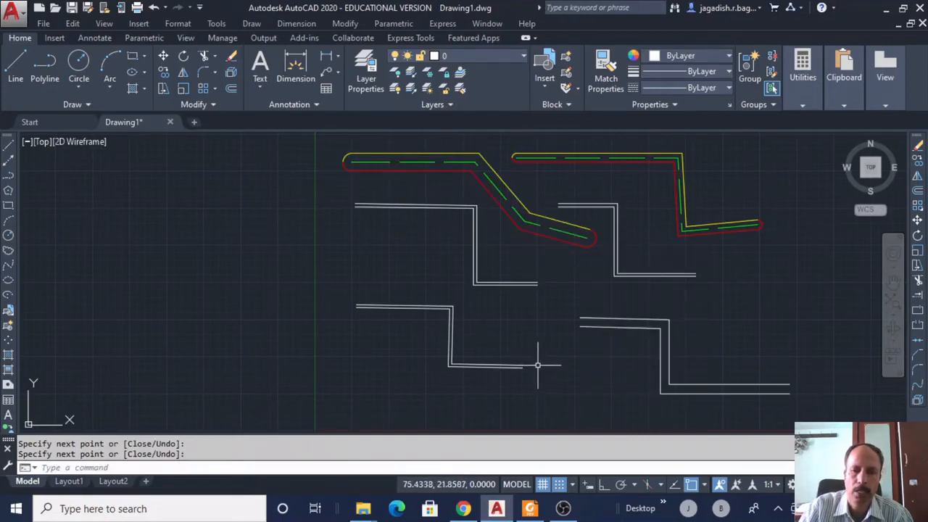
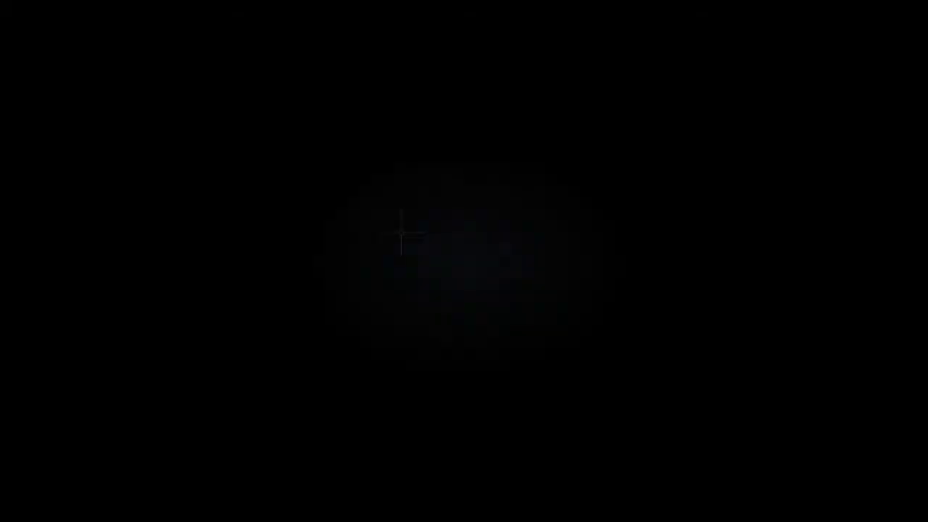
click(252, 24)
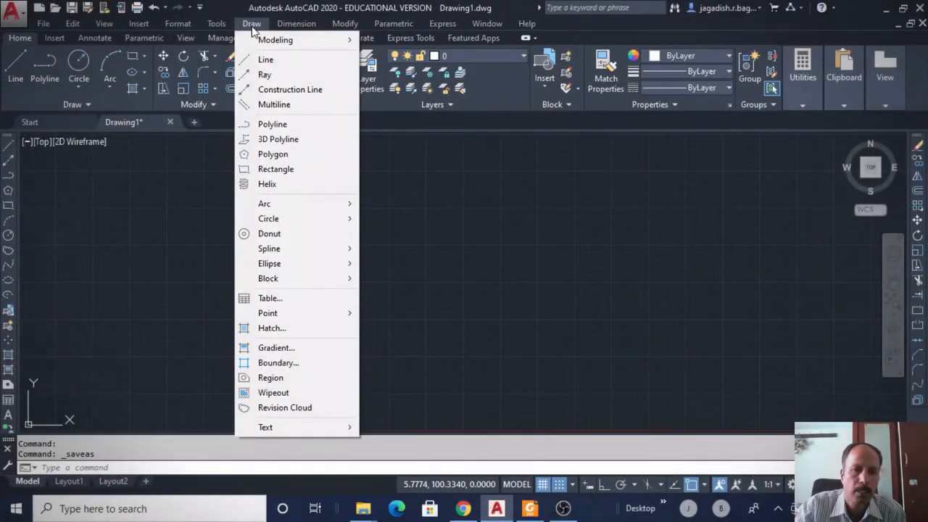
click(262, 125)
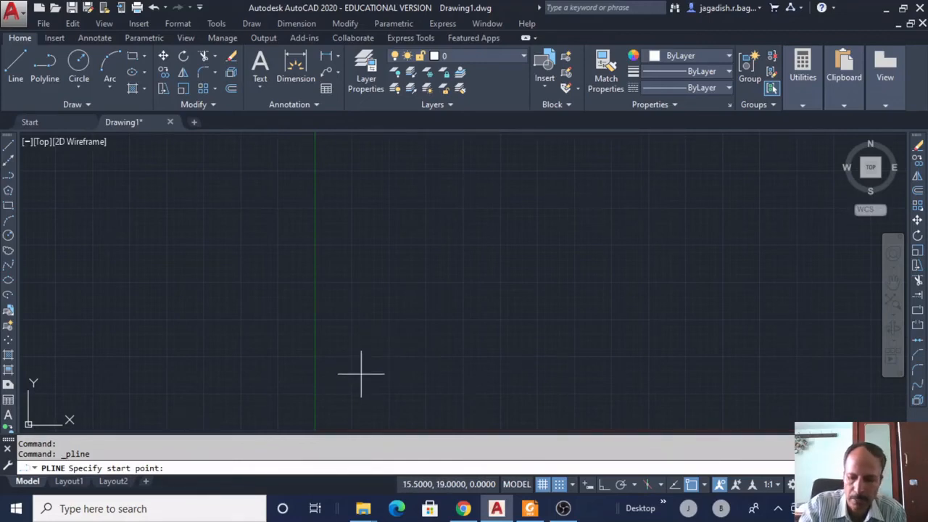
text(10,10)
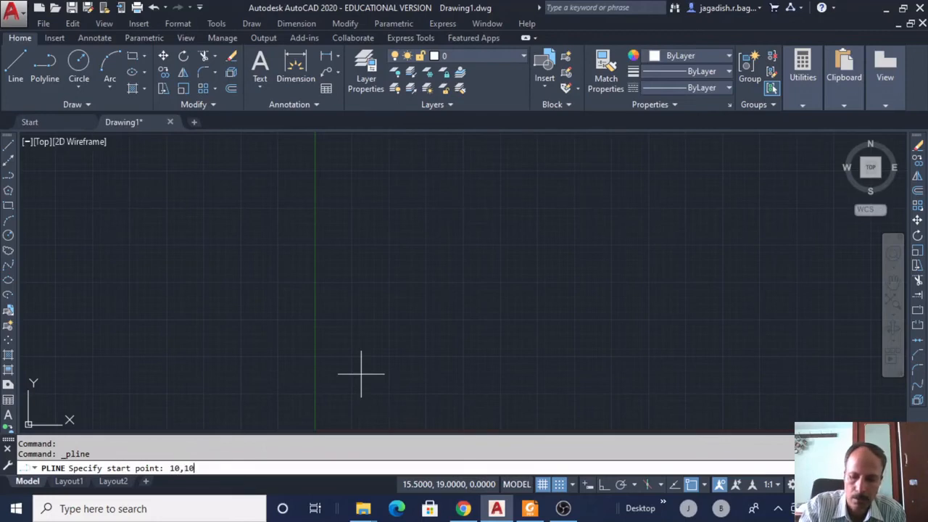
key(Return)
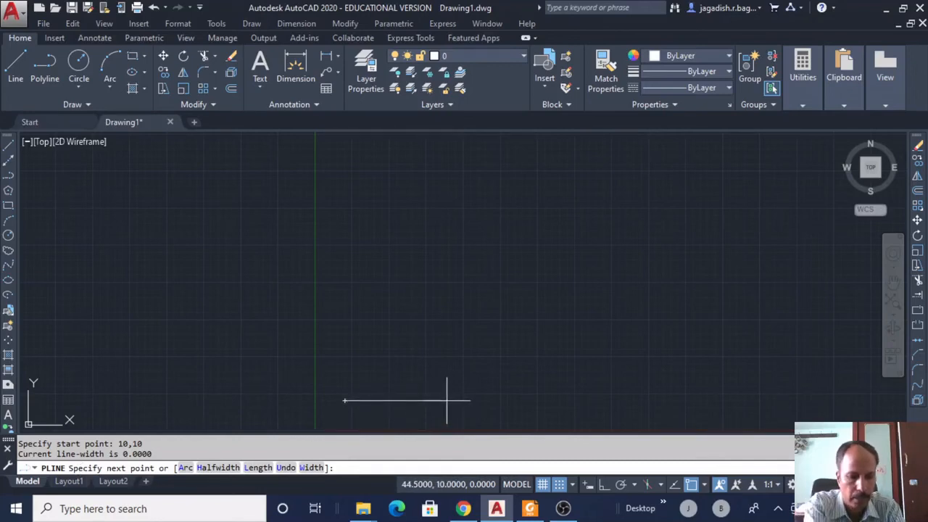
text(@20)
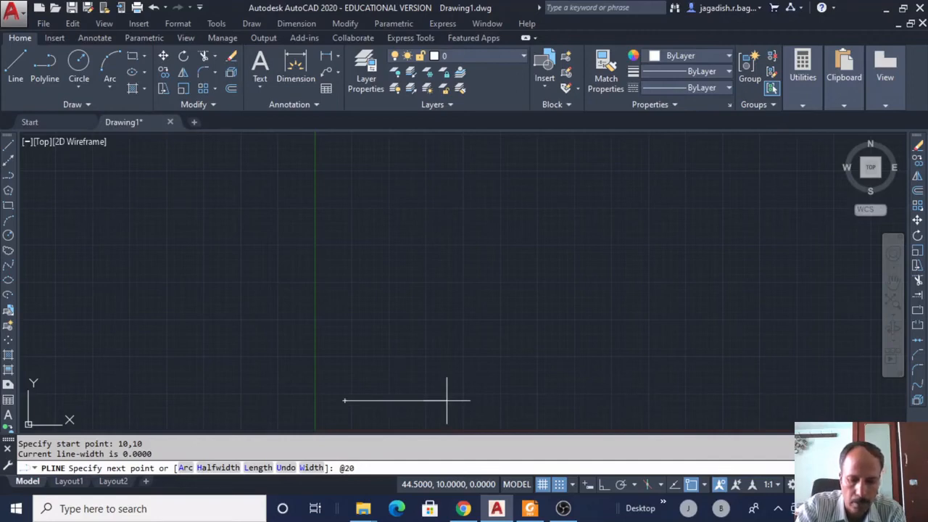
text(<)
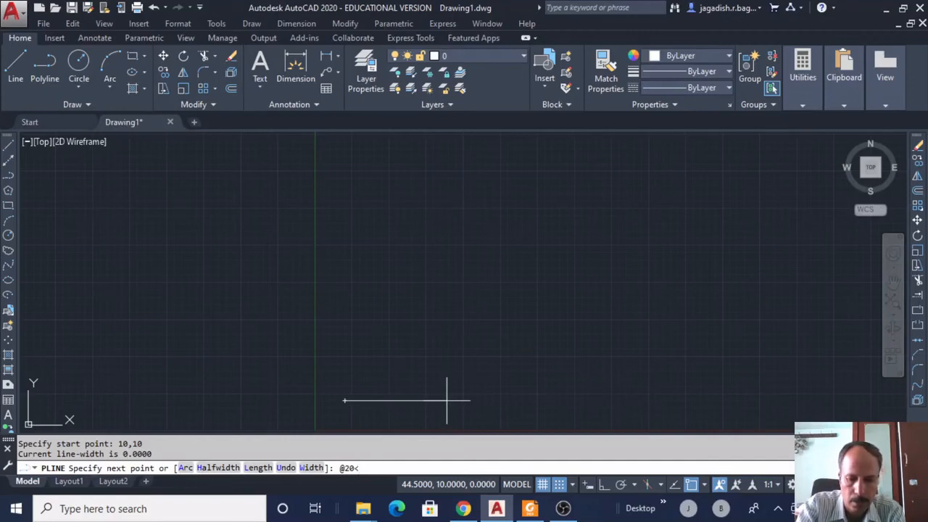
text(0)
key(Return)
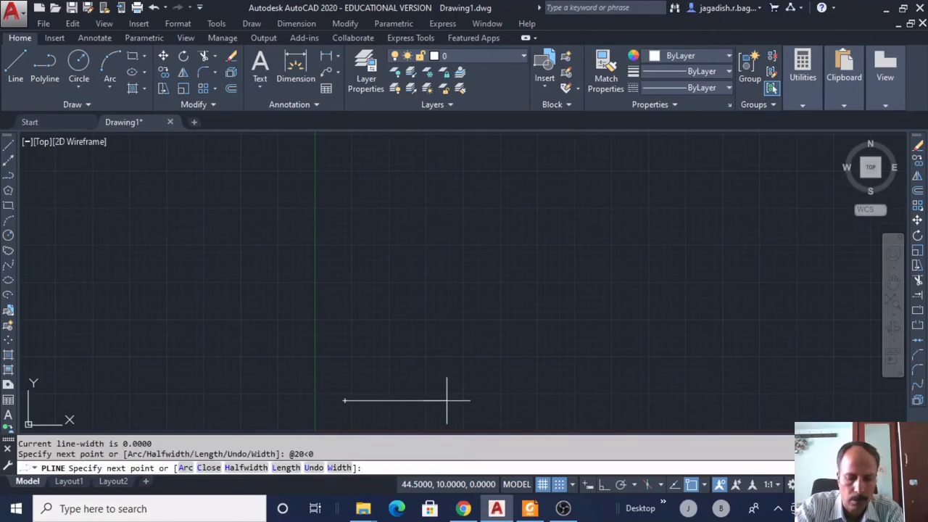
text(@20)
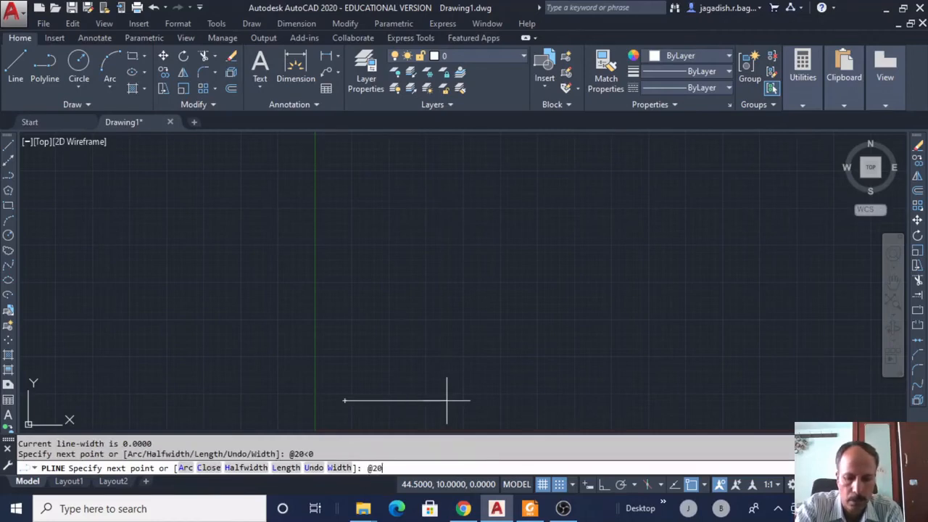
text(<90)
key(Return)
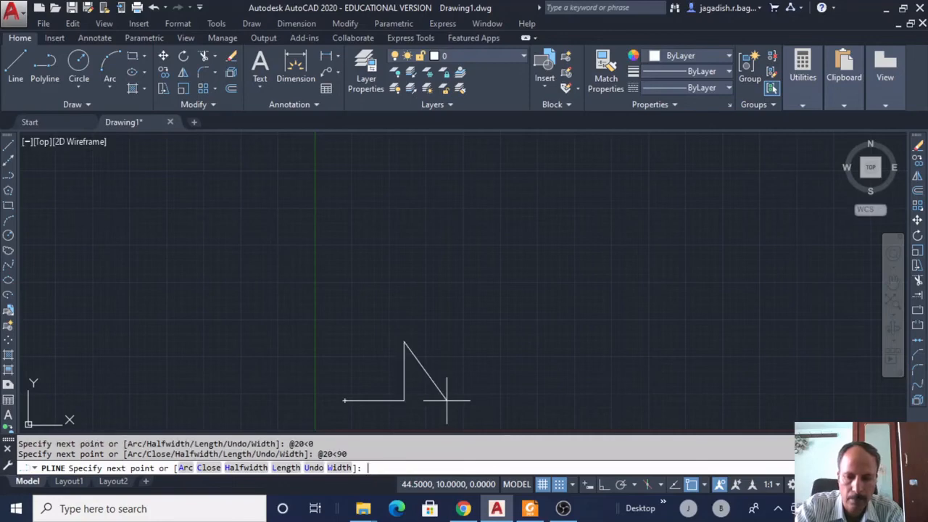
key(Escape)
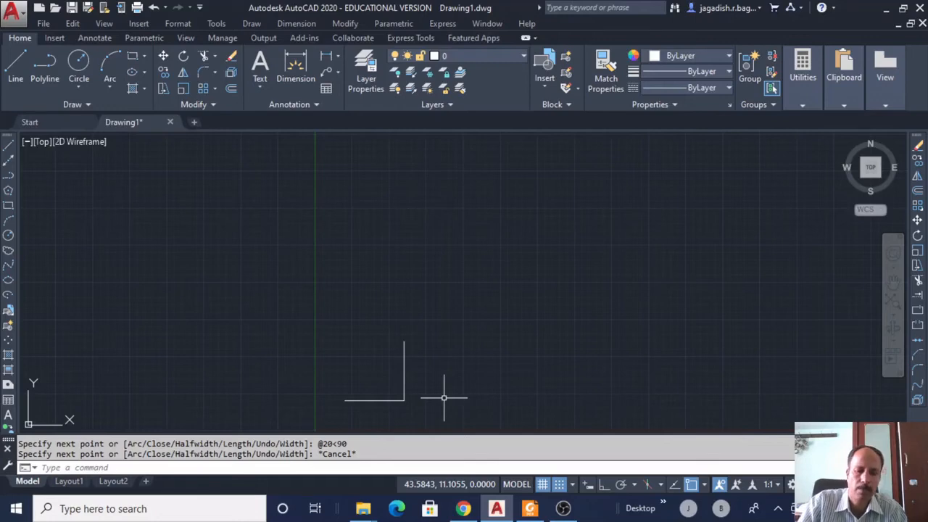
Draw a matching L from two separate lines right of the polyline.
click(8, 148)
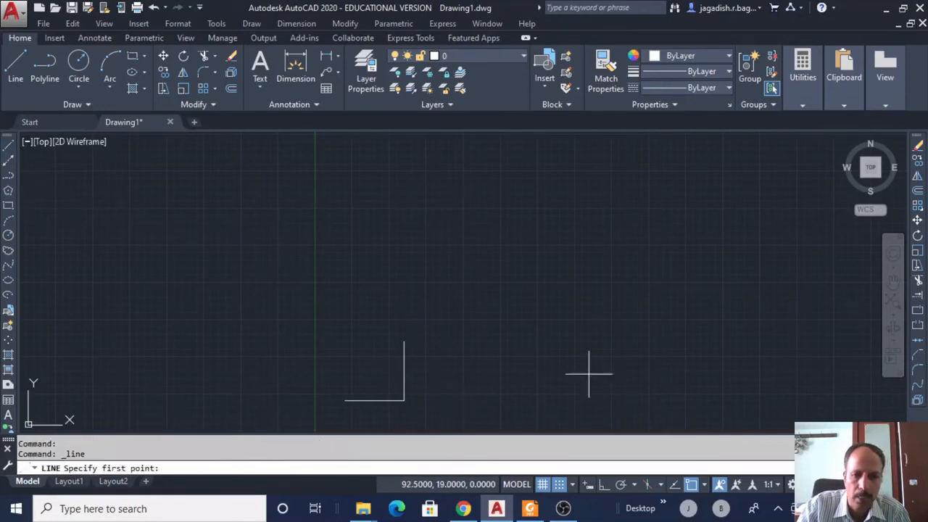
click(457, 400)
click(539, 399)
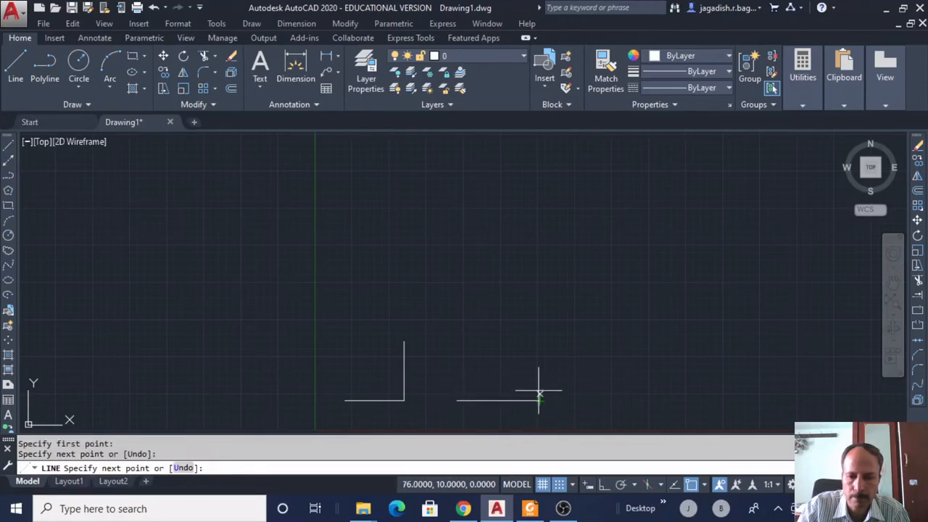
click(539, 322)
right_click(585, 294)
click(616, 304)
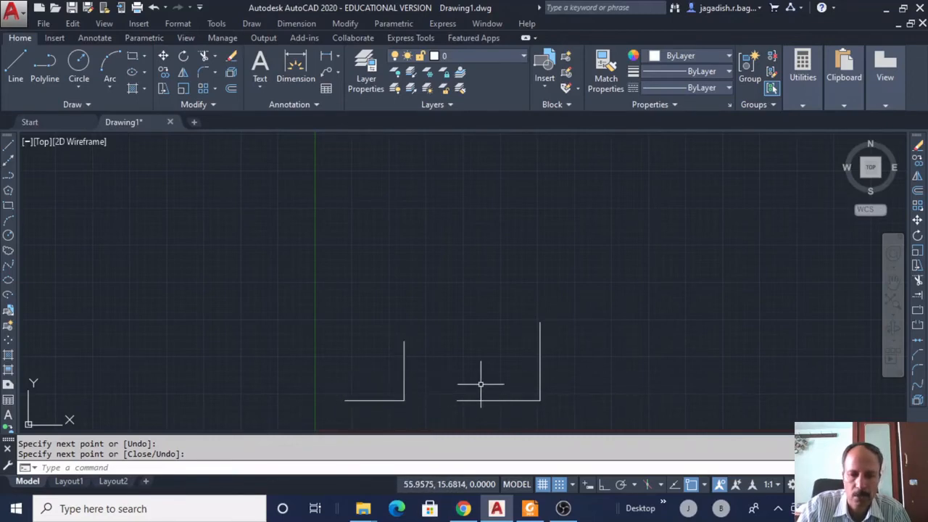
Select each separate line, then the polyline, to compare how they highlight.
click(538, 361)
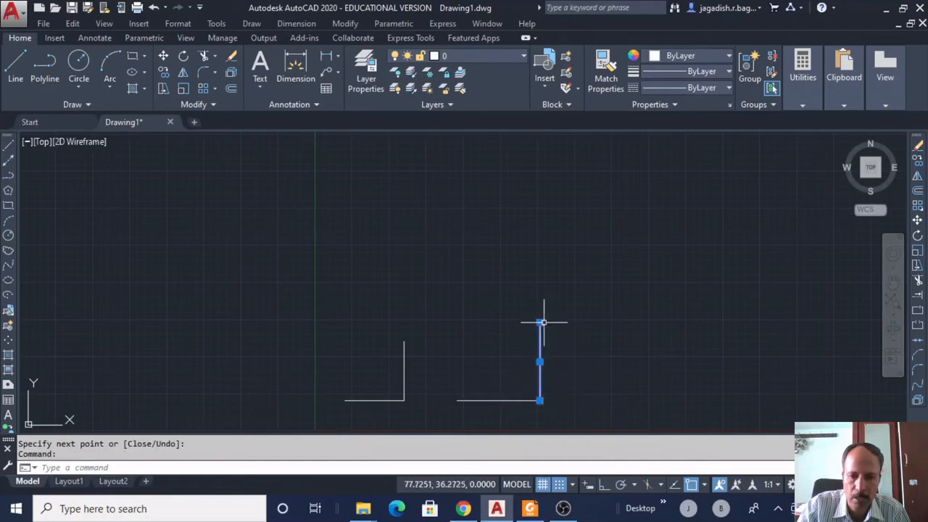
key(Escape)
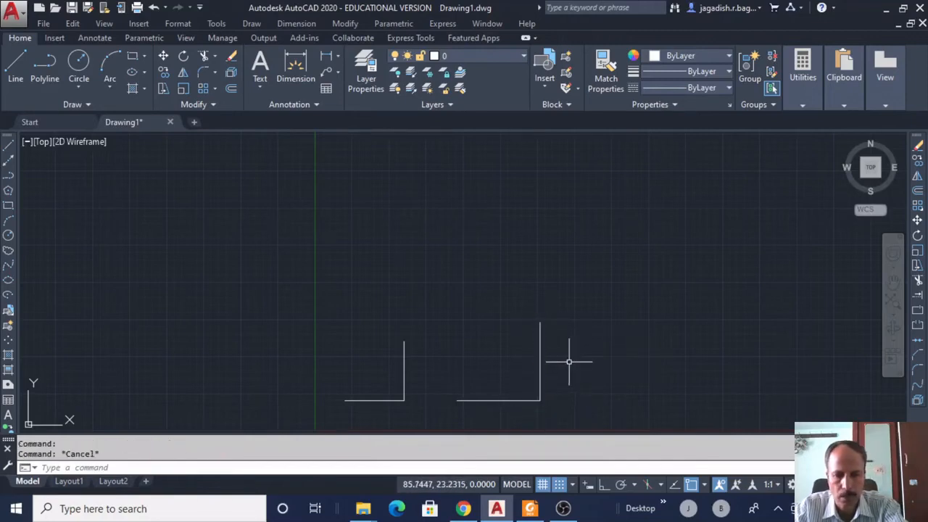
click(507, 399)
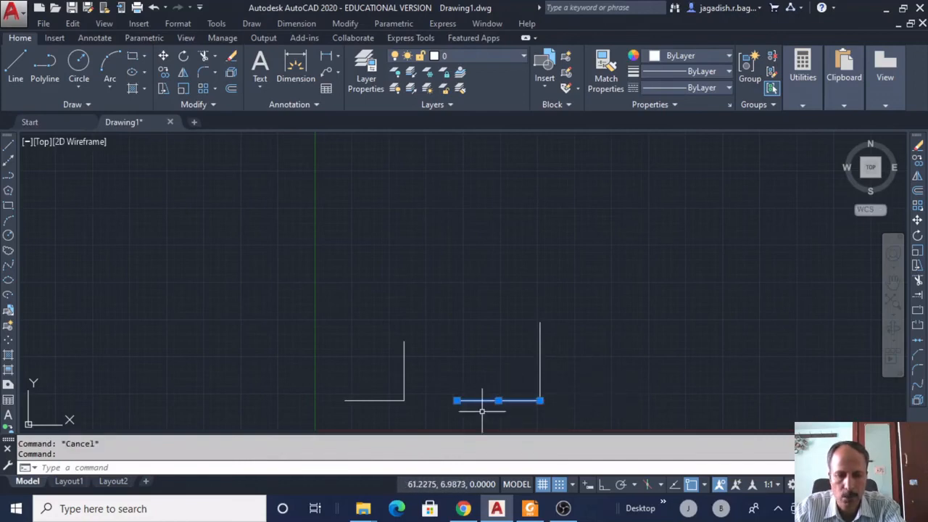
key(Escape)
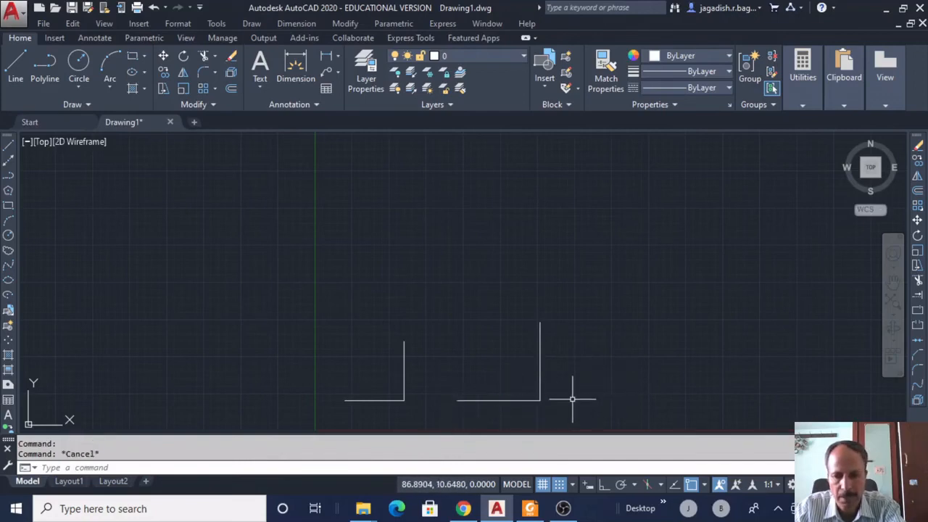
click(367, 401)
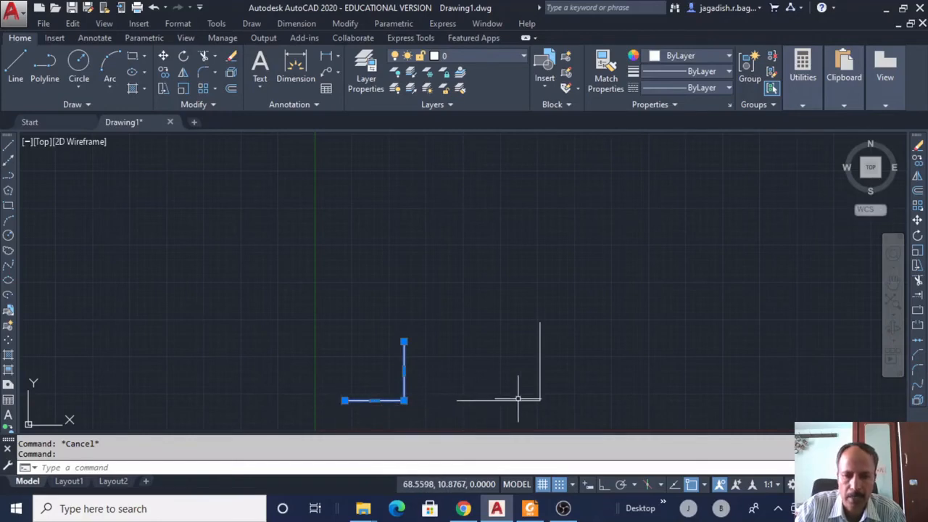
key(Escape)
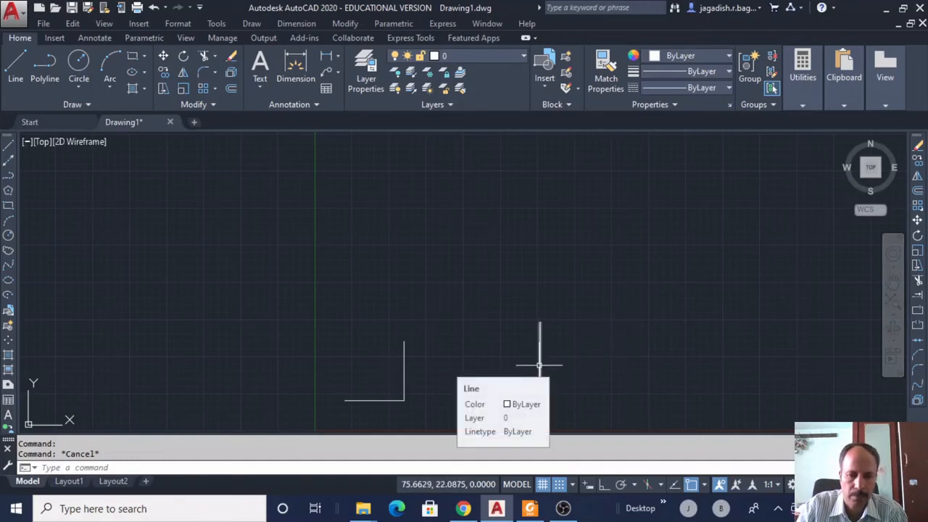
Start a polyline above the L-shapes with start and end width 2.
click(251, 23)
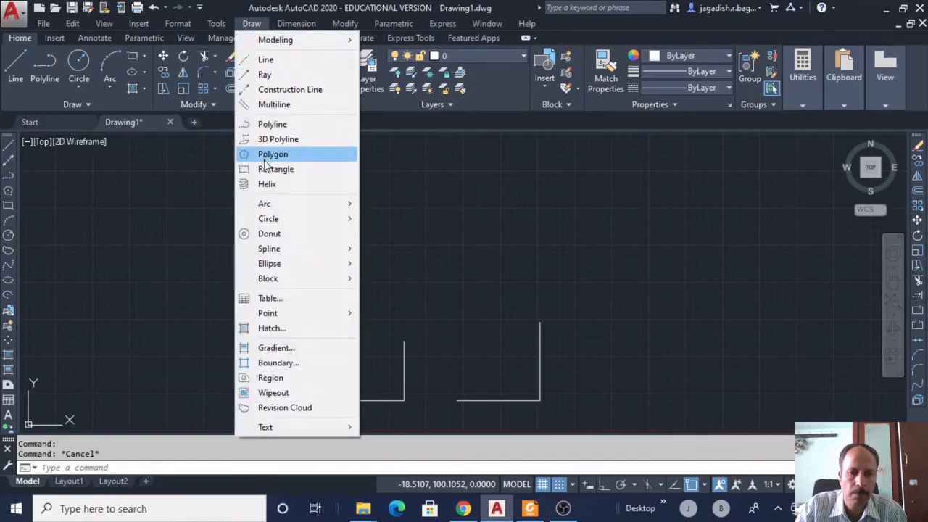
click(271, 125)
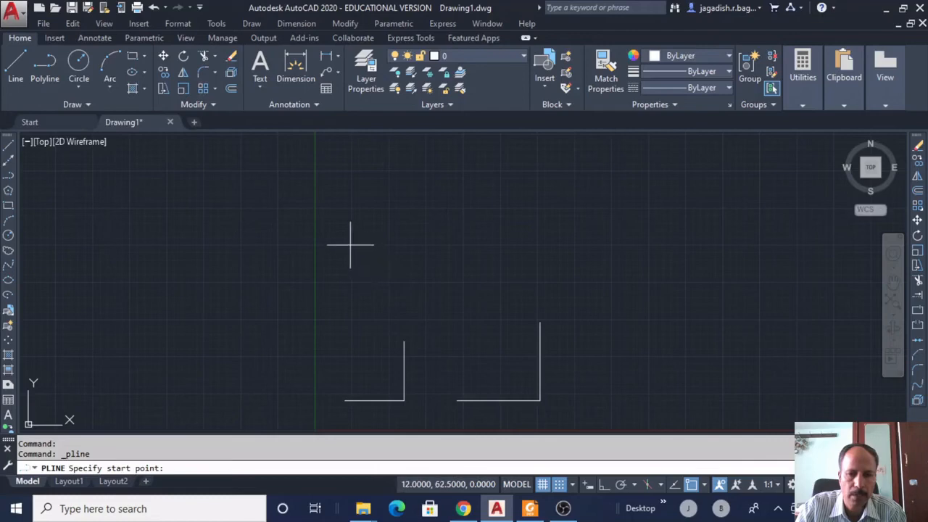
click(351, 282)
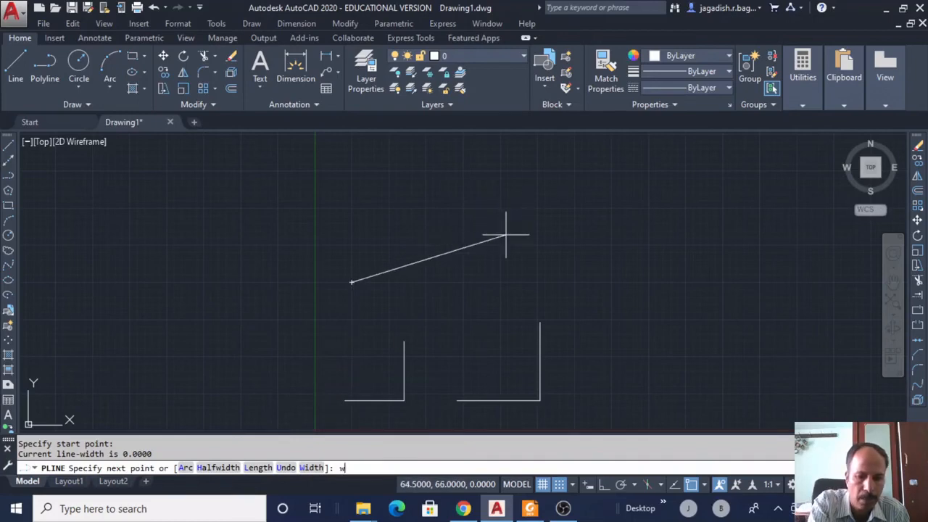
text(w)
key(Return)
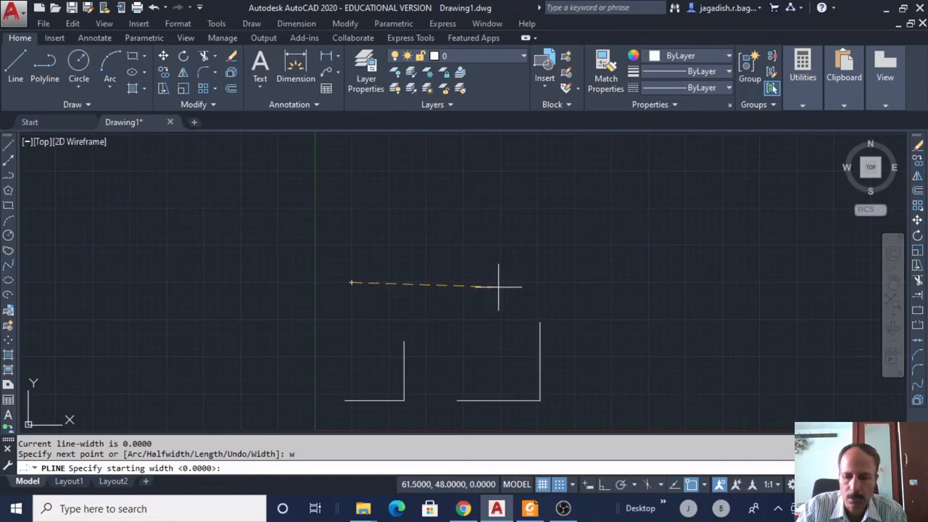
text(2)
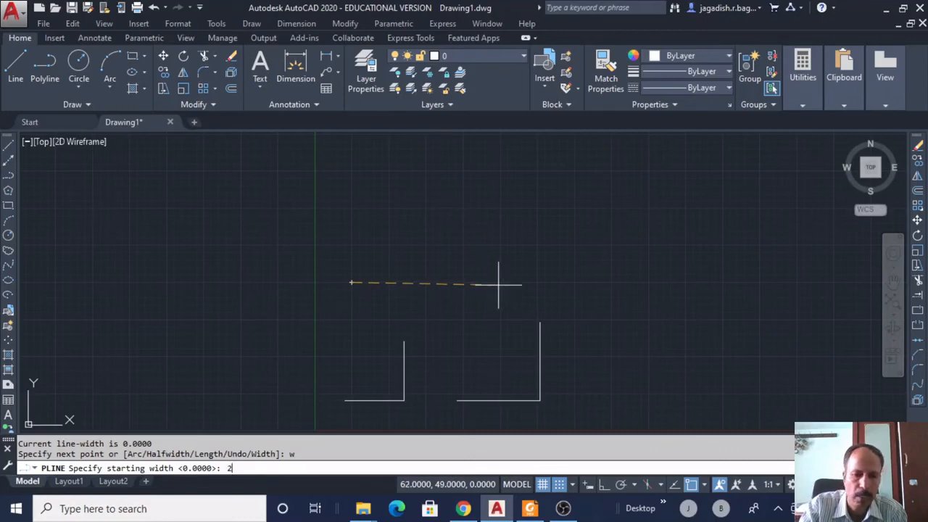
key(Return)
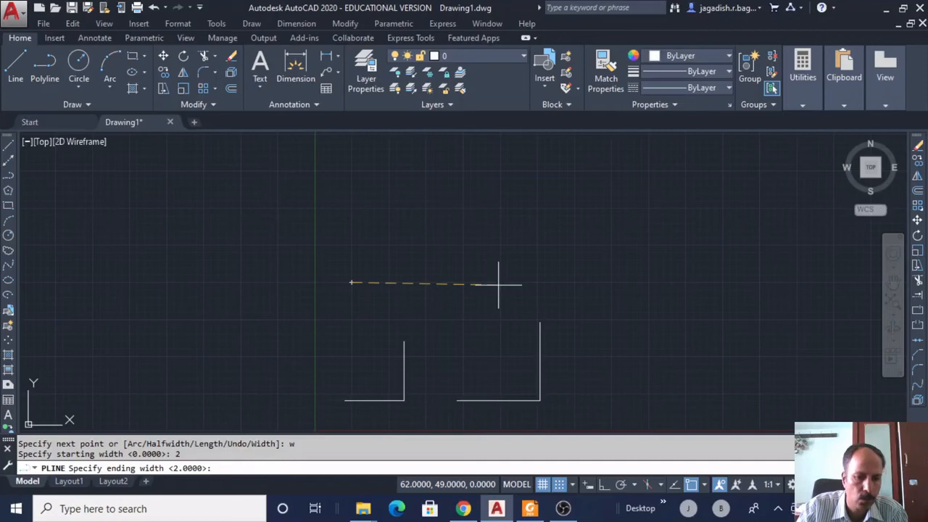
key(Return)
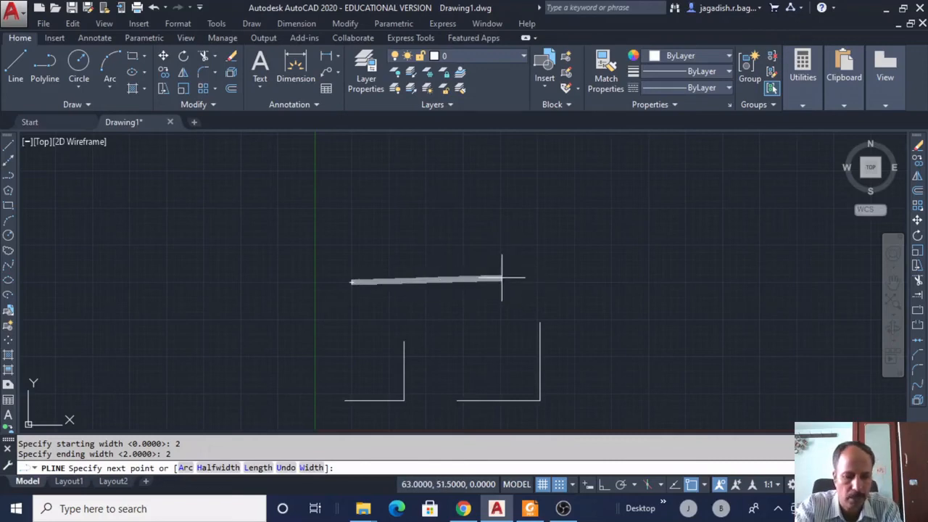
text(@20)
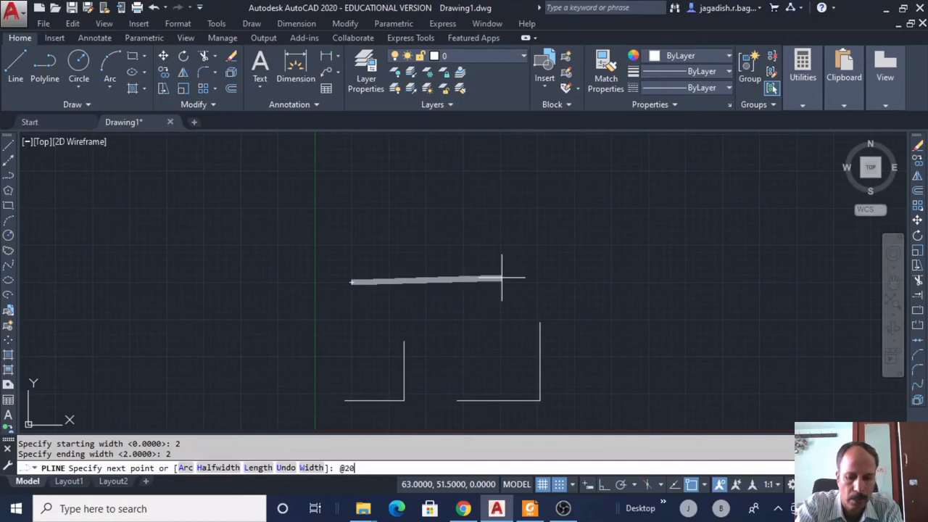
text(<0)
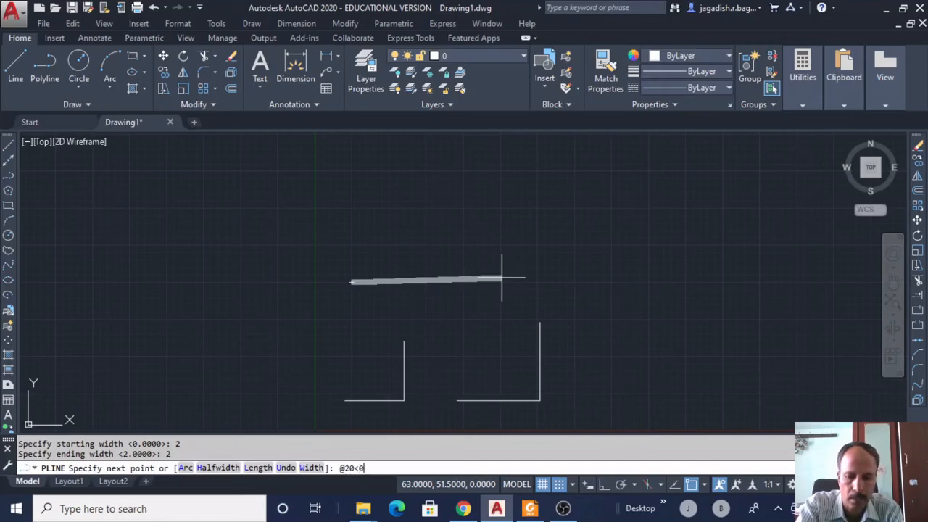
key(Return)
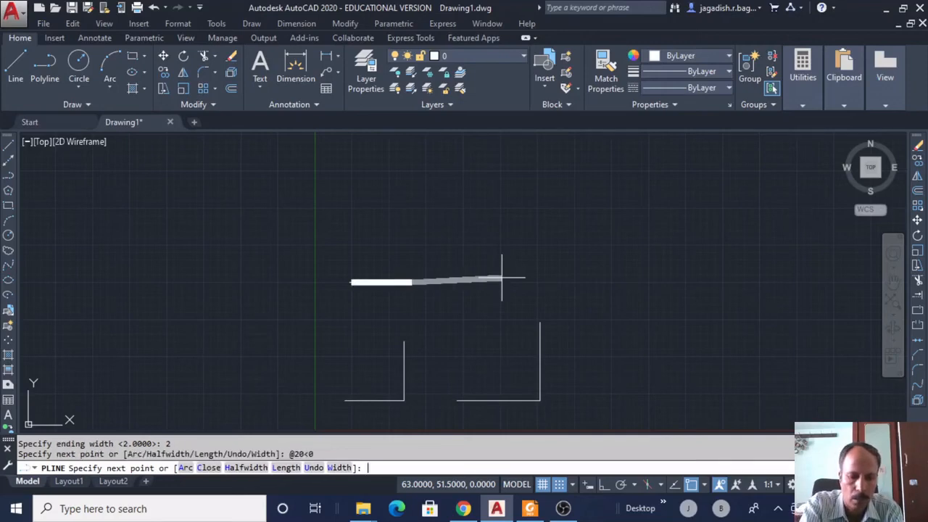
text(@2)
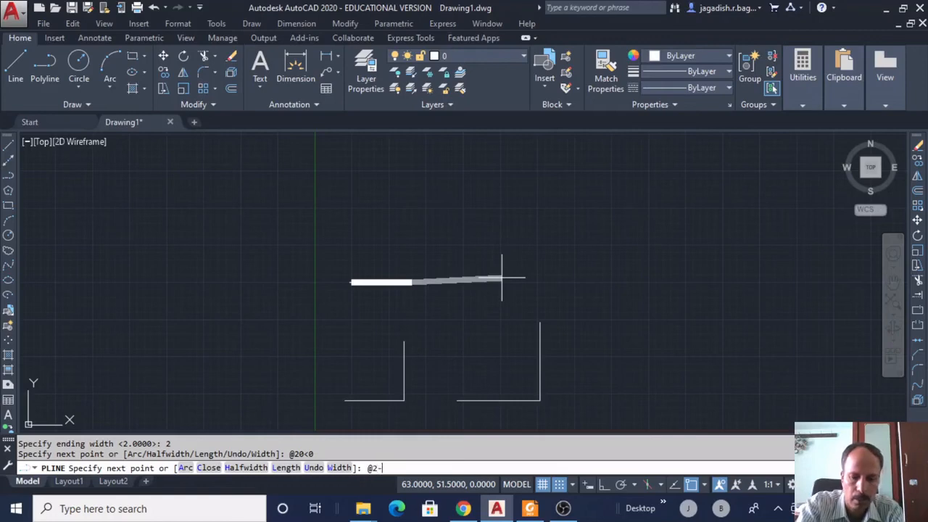
text(0)
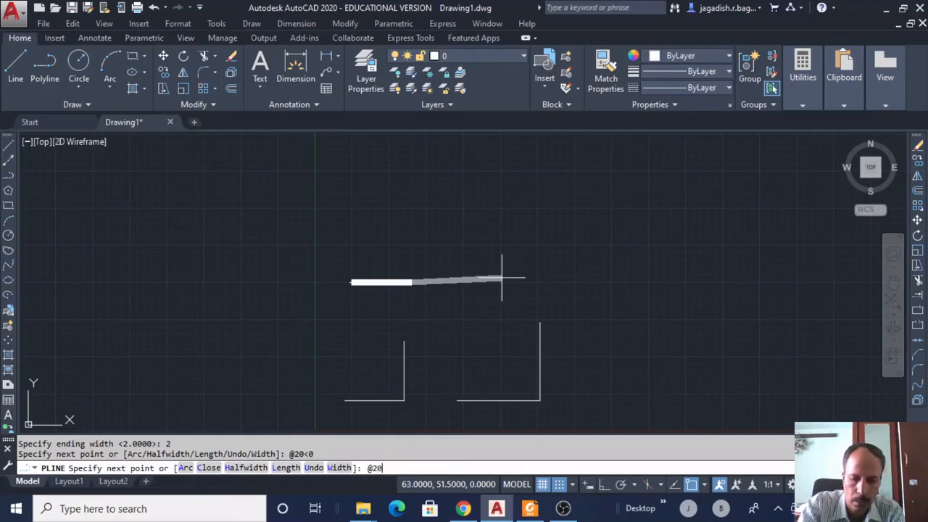
text(<90)
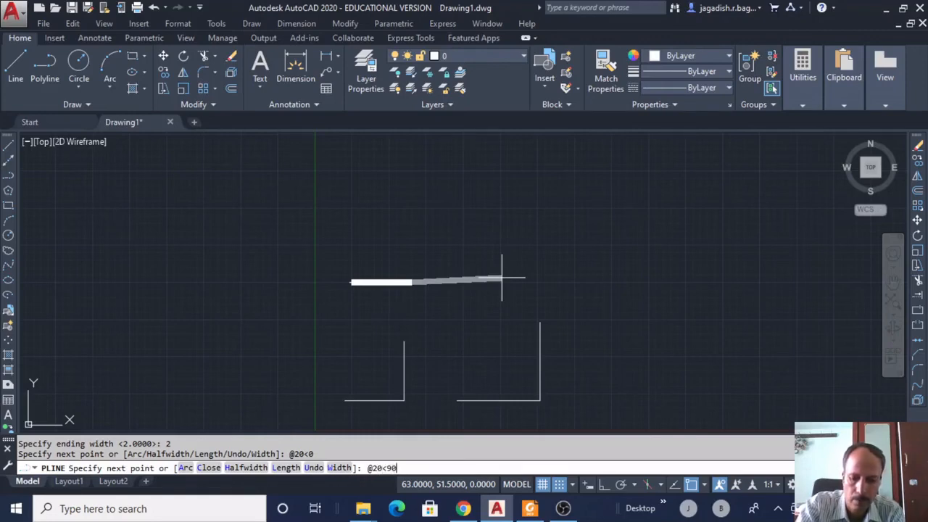
key(Return)
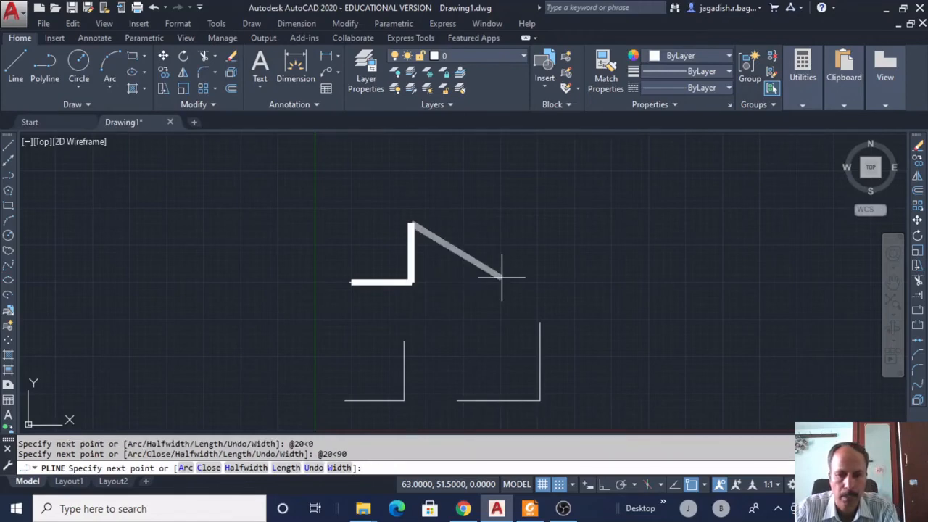
text(c)
key(Return)
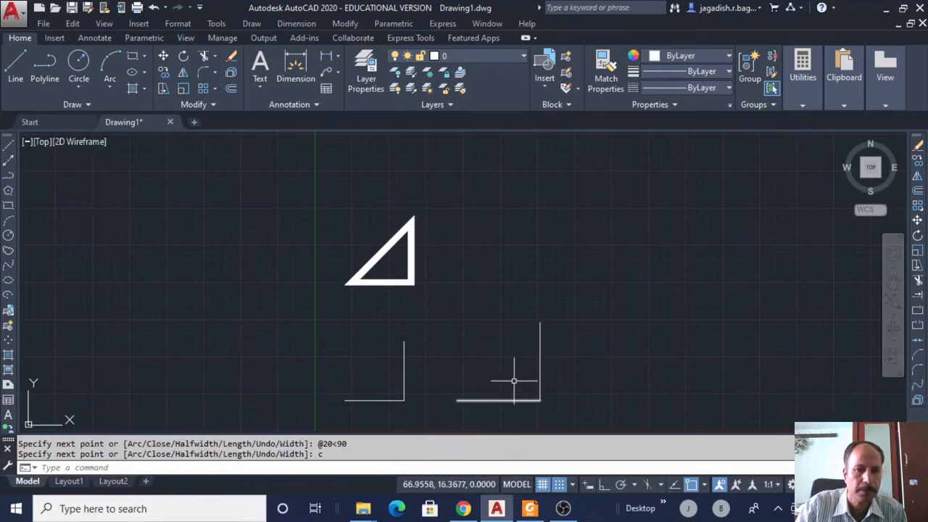
click(252, 24)
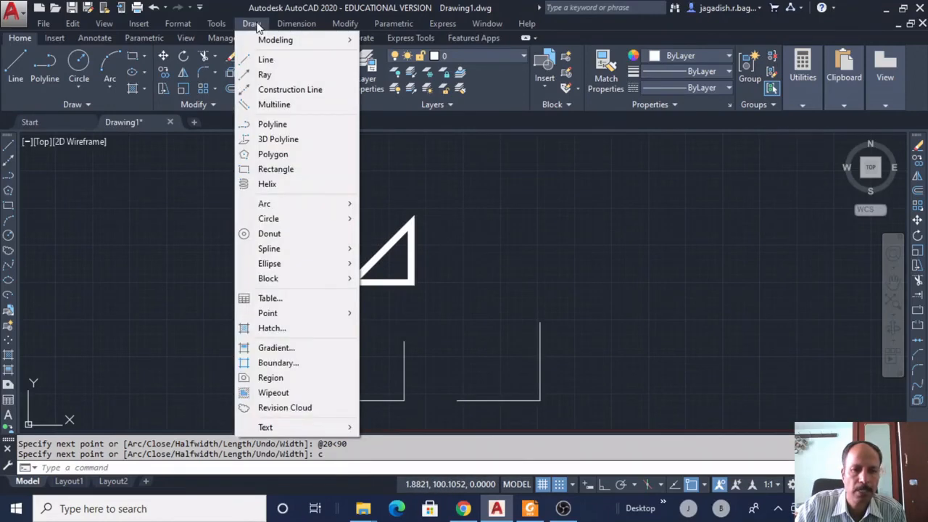
click(274, 124)
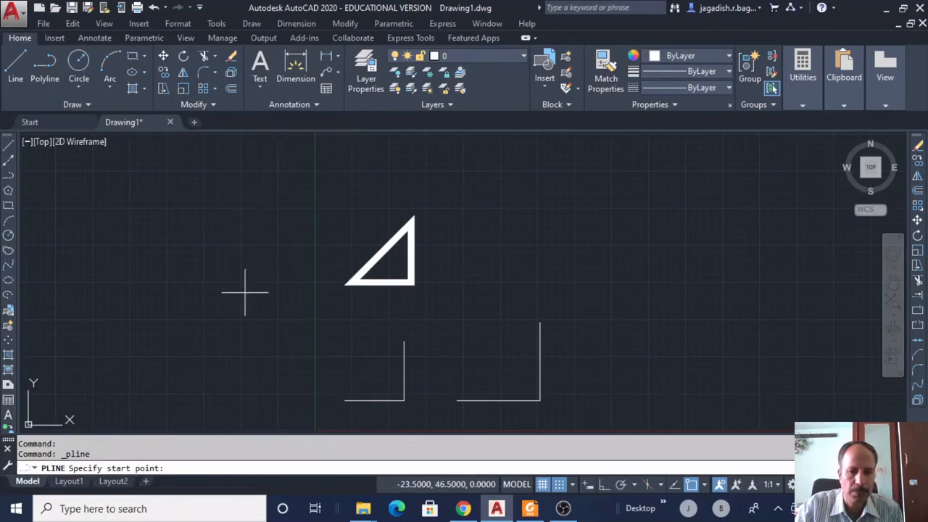
click(483, 239)
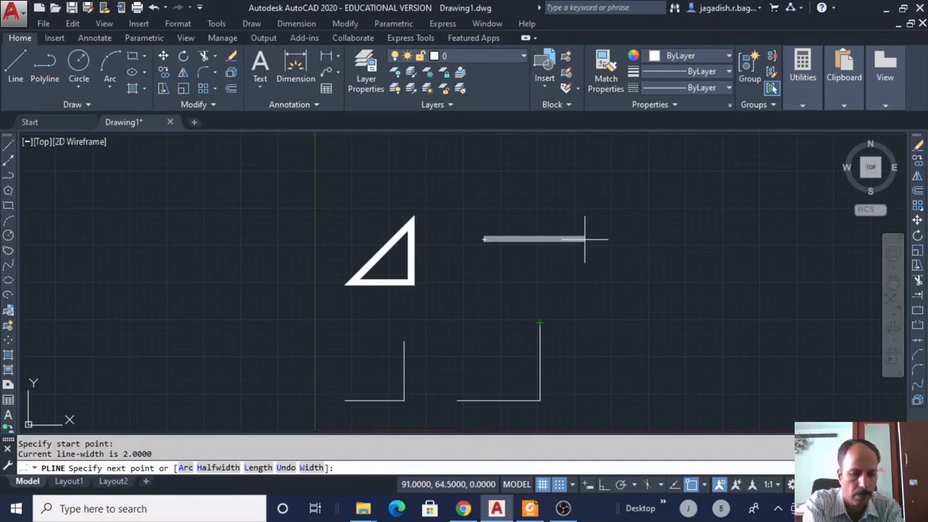
text(@20)
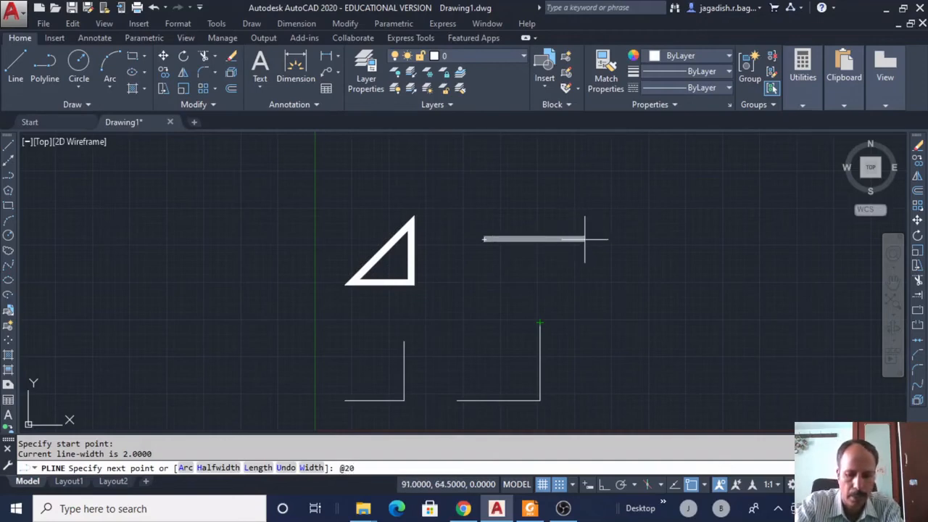
text(<0)
key(Return)
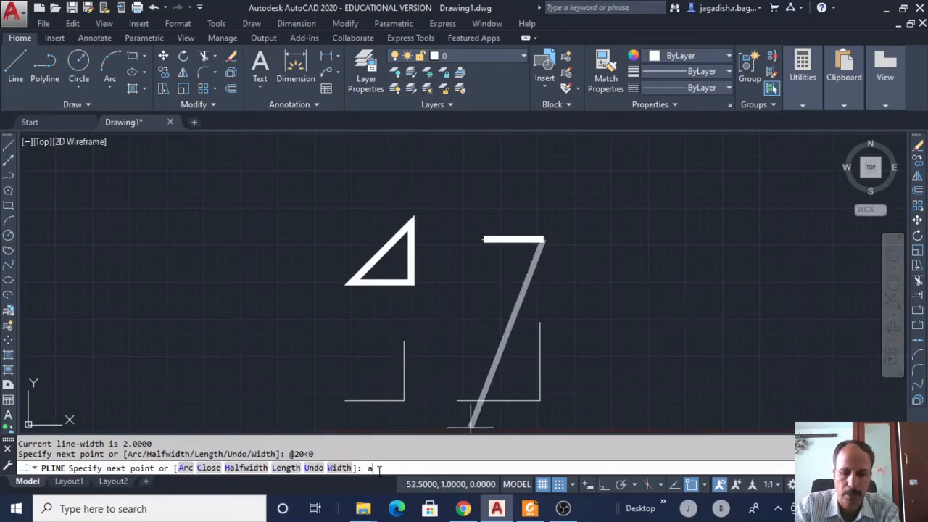
key(Return)
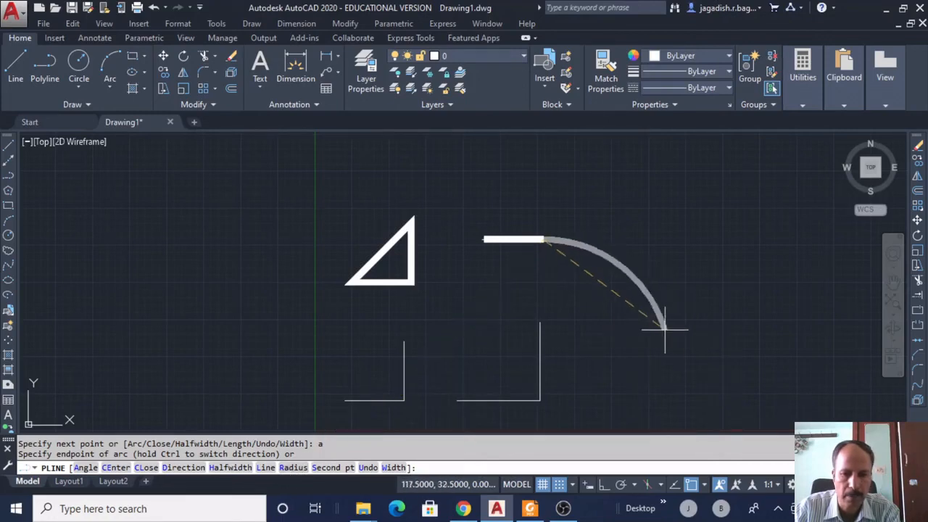
Add a radius-4, 45° arc and a second arc to the lower right.
text(r)
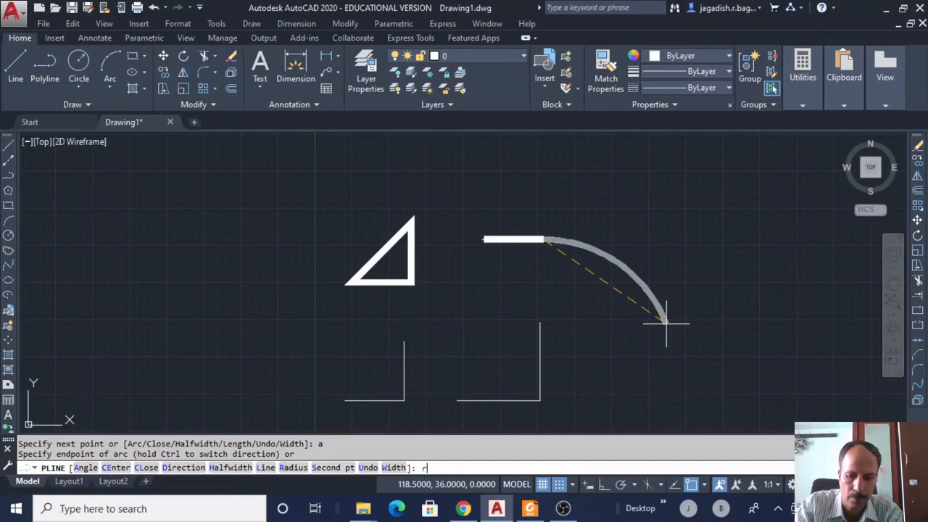
key(Return)
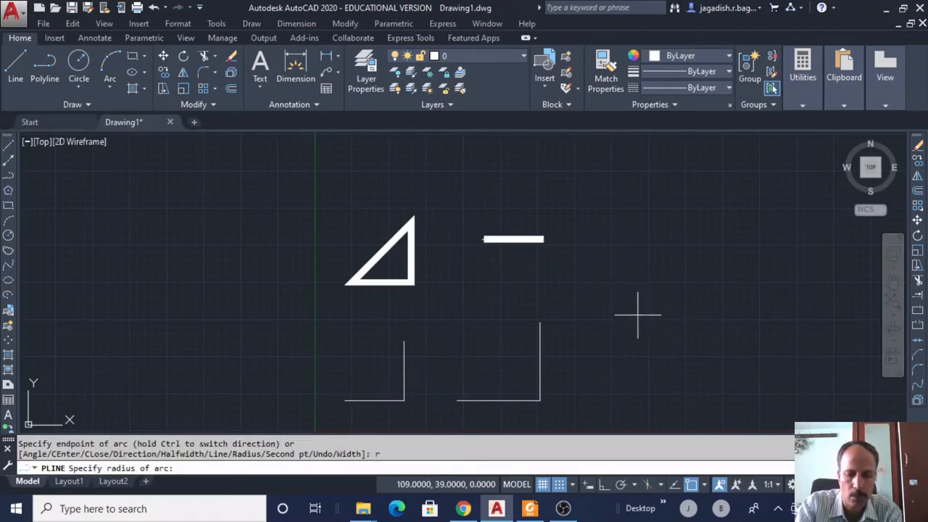
text(4)
key(Return)
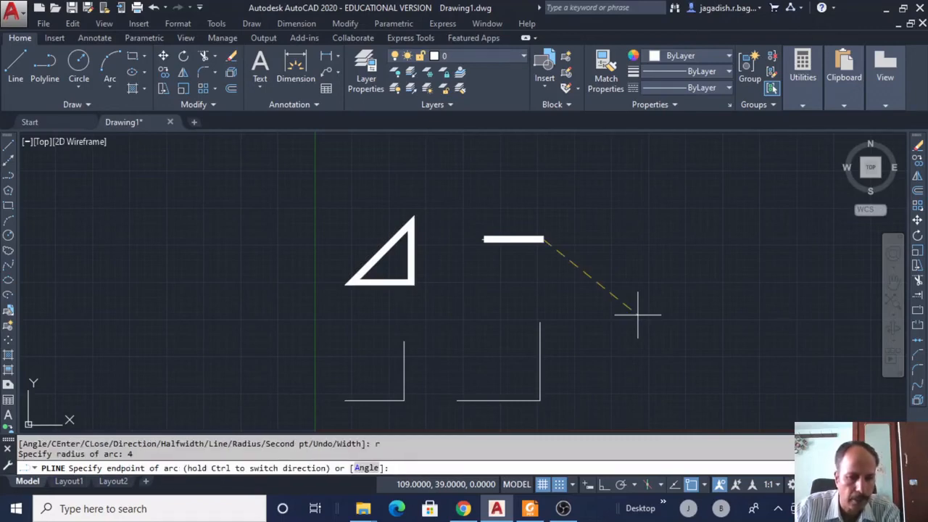
text(a)
key(Return)
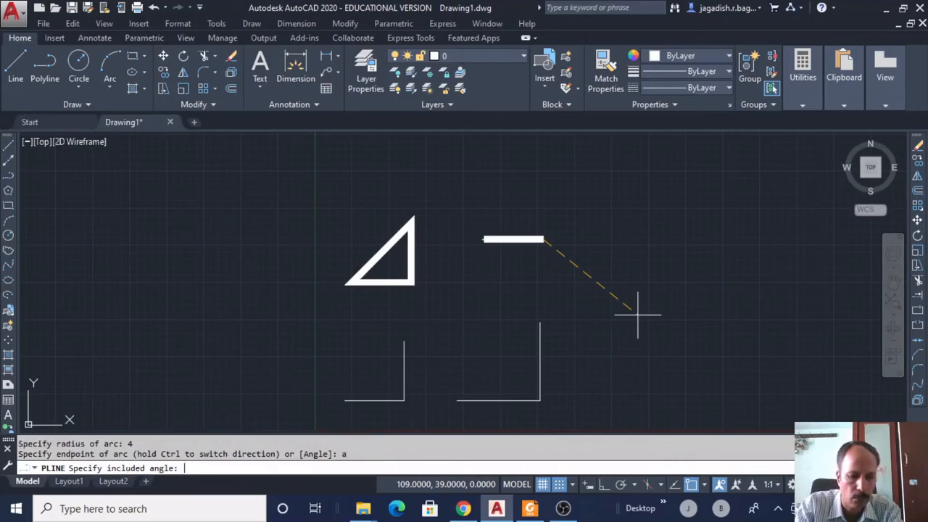
text(45)
key(Return)
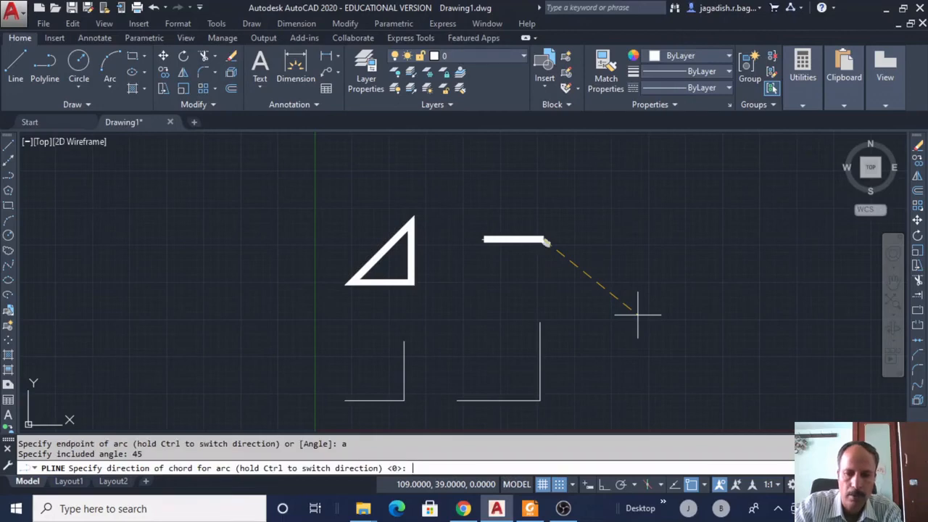
click(548, 298)
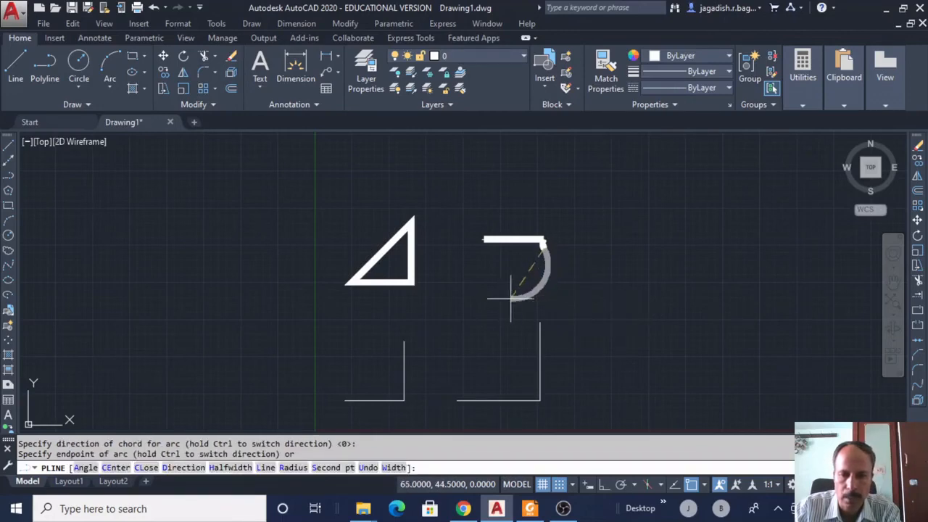
click(625, 277)
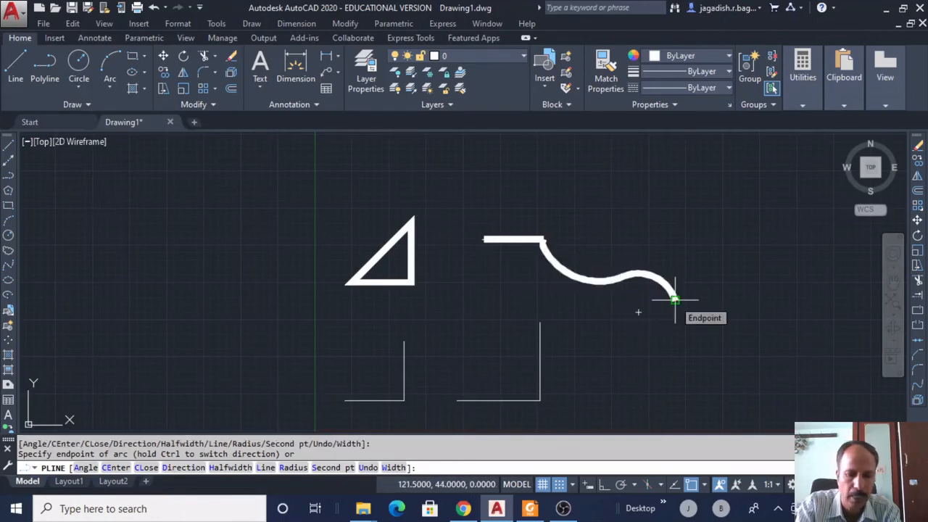
Continue the polyline with straight segments down and then to the right.
text(1)
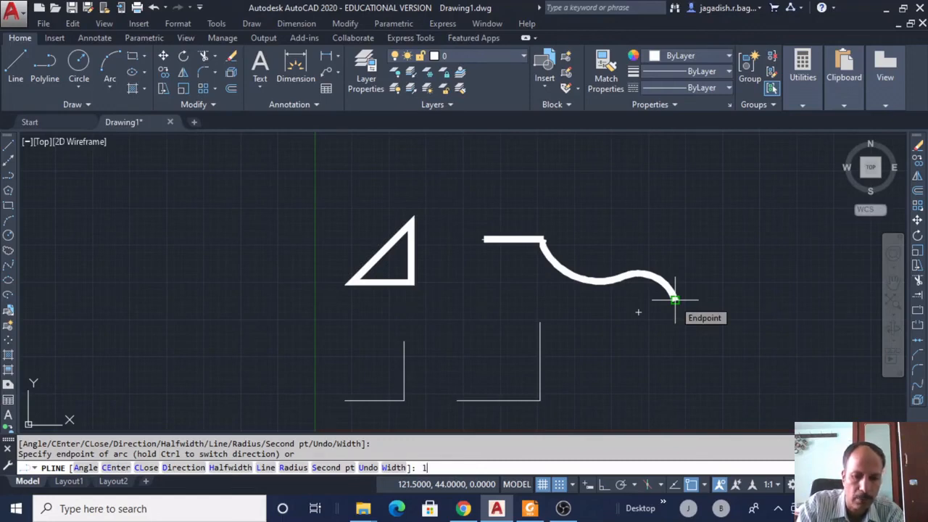
key(Return)
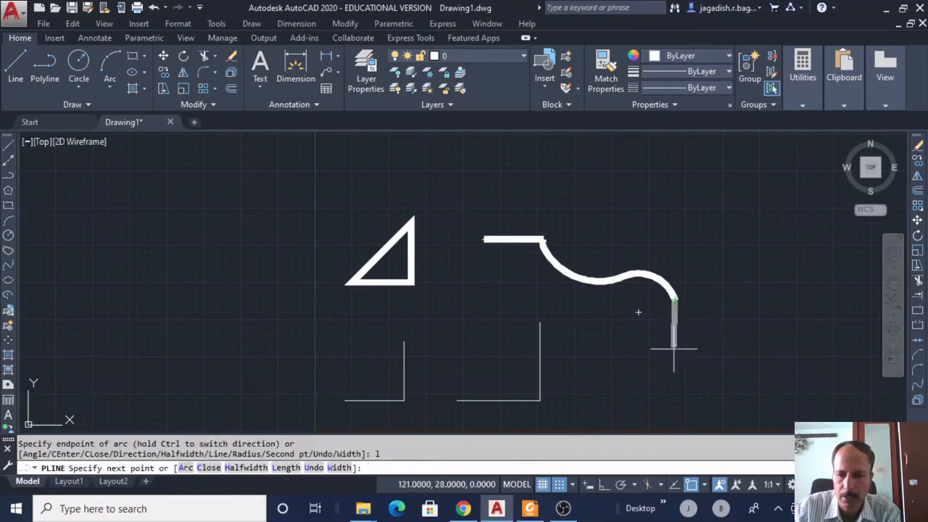
click(676, 363)
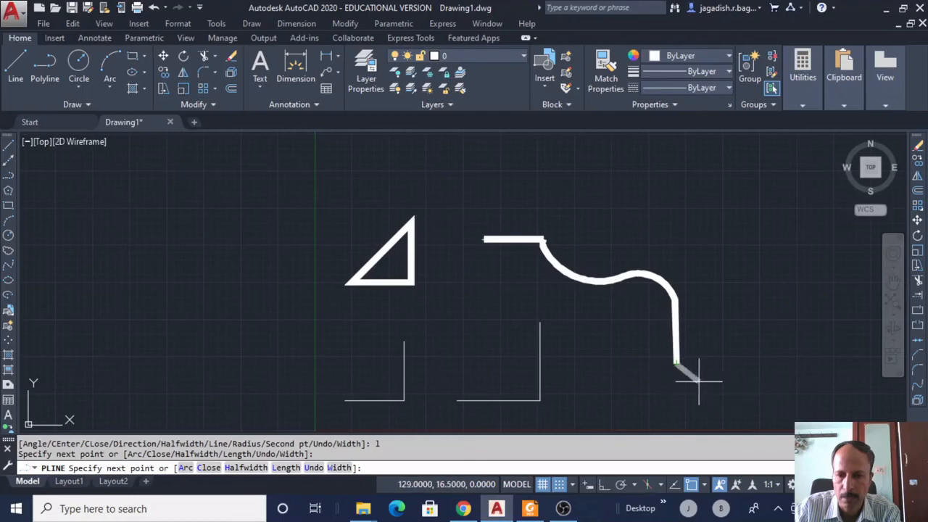
click(743, 362)
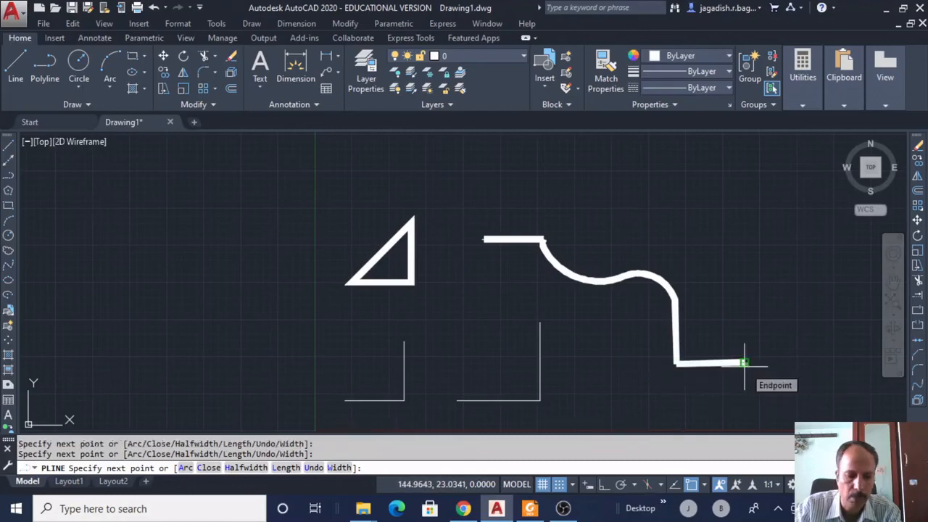
Add four arcs curving up the right side to the top right.
text(a)
key(Return)
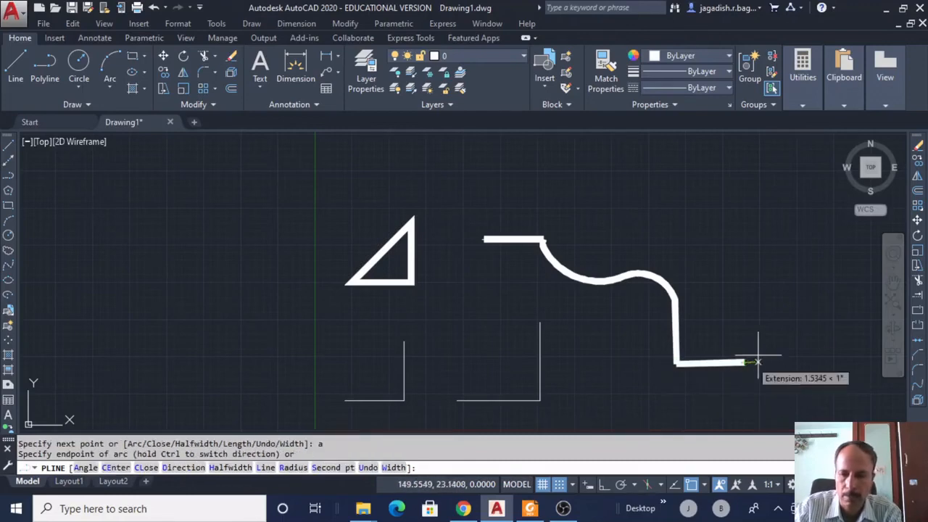
click(762, 304)
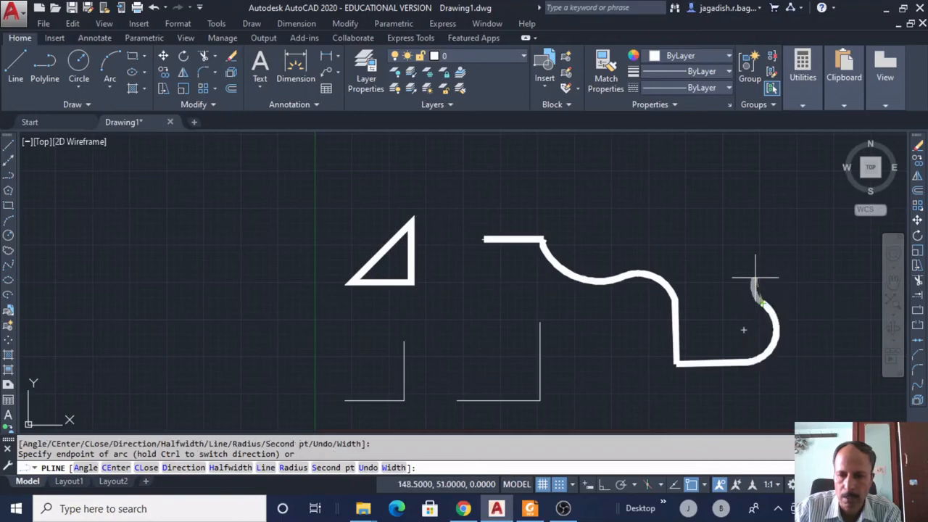
click(765, 257)
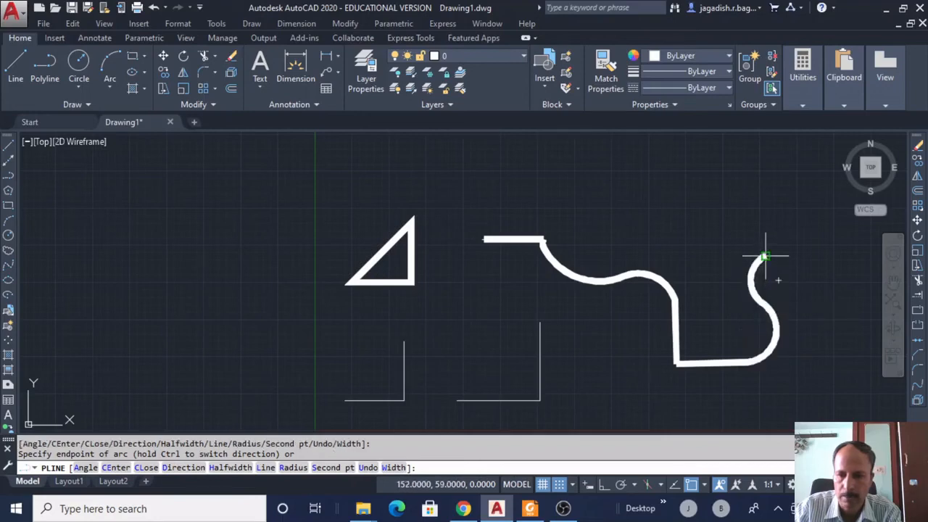
click(770, 209)
click(762, 171)
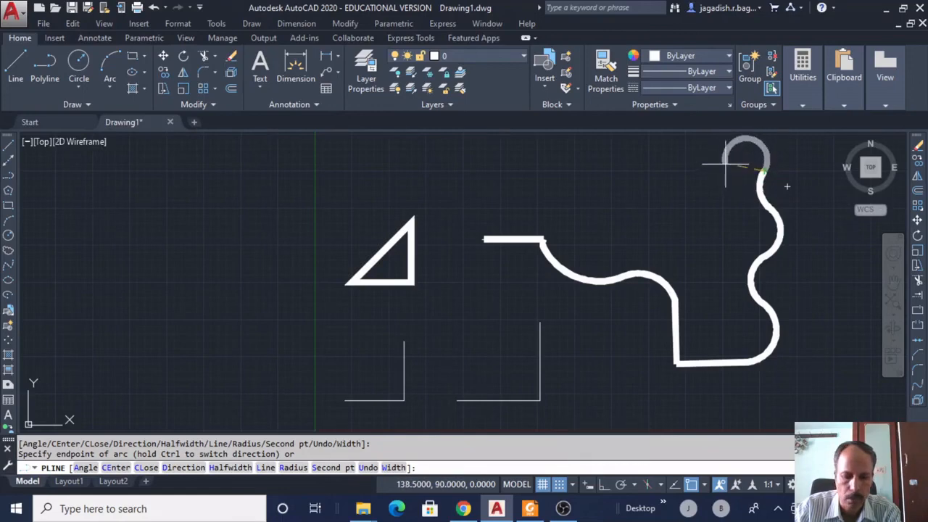
Draw a straight top edge back above the start and close the polyline.
text(l)
key(Return)
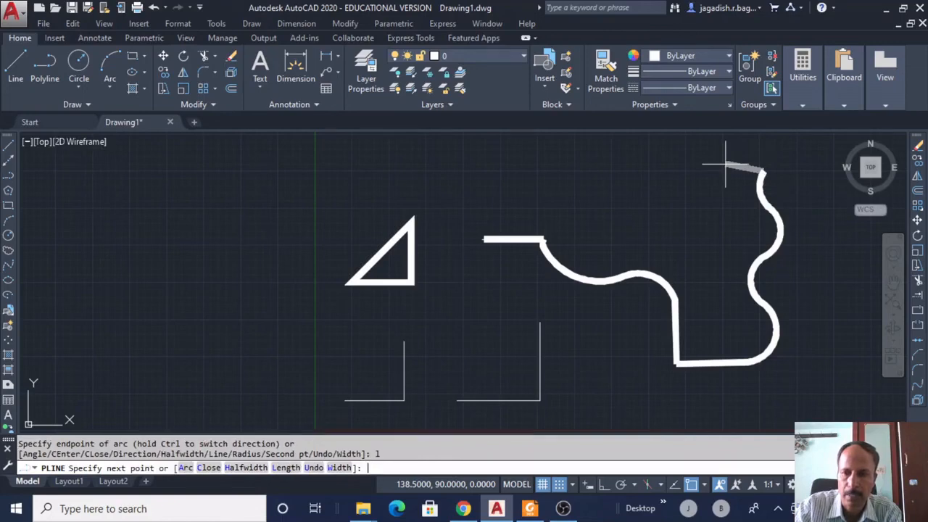
click(485, 174)
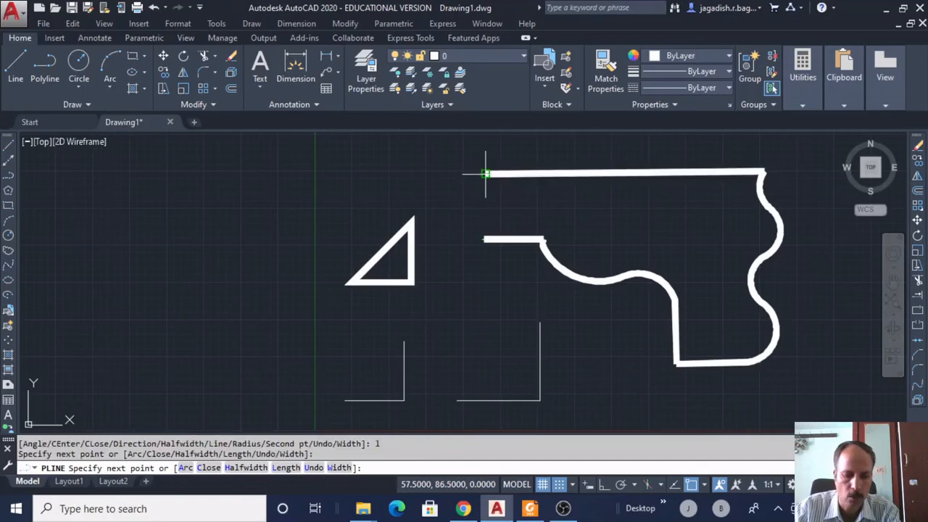
text(c)
key(Return)
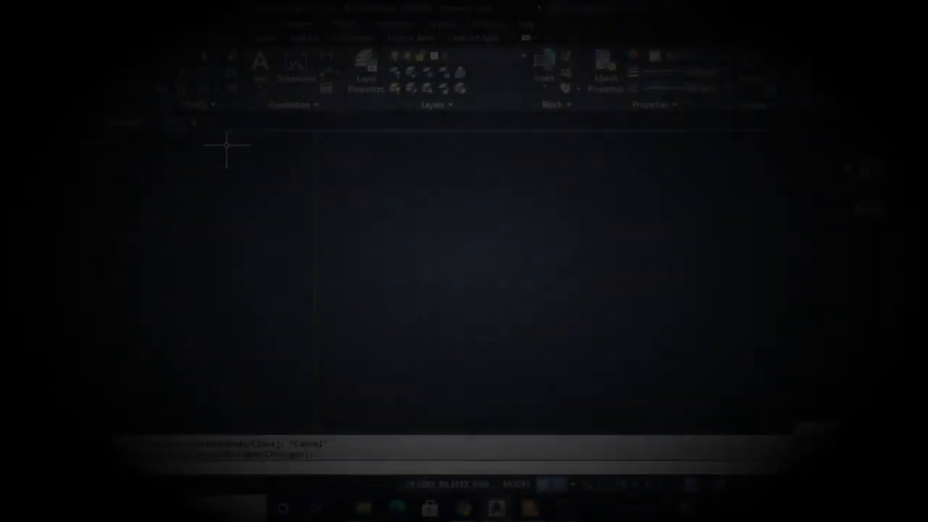
Open the Draw menu in the now-empty drawing.
click(258, 25)
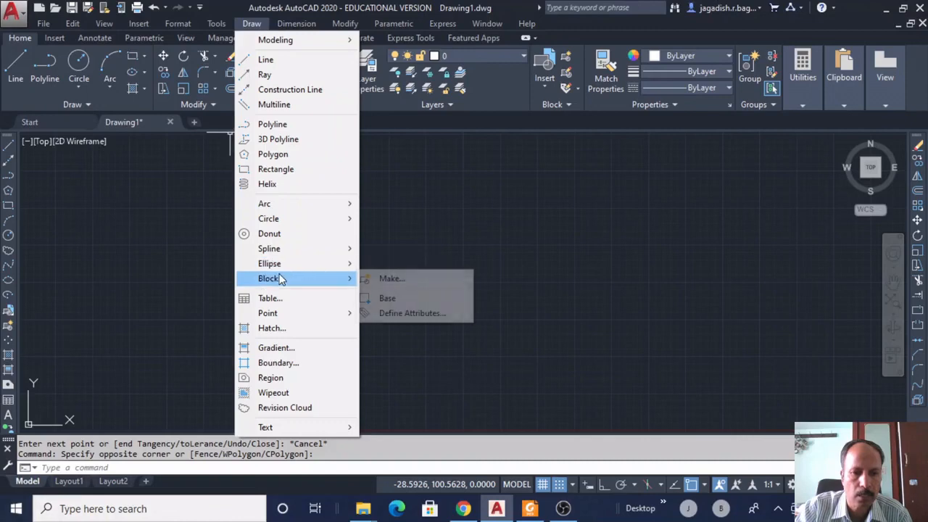
Start the Spline command with the Fit Points method from the Draw menu.
mouse_move(288, 251)
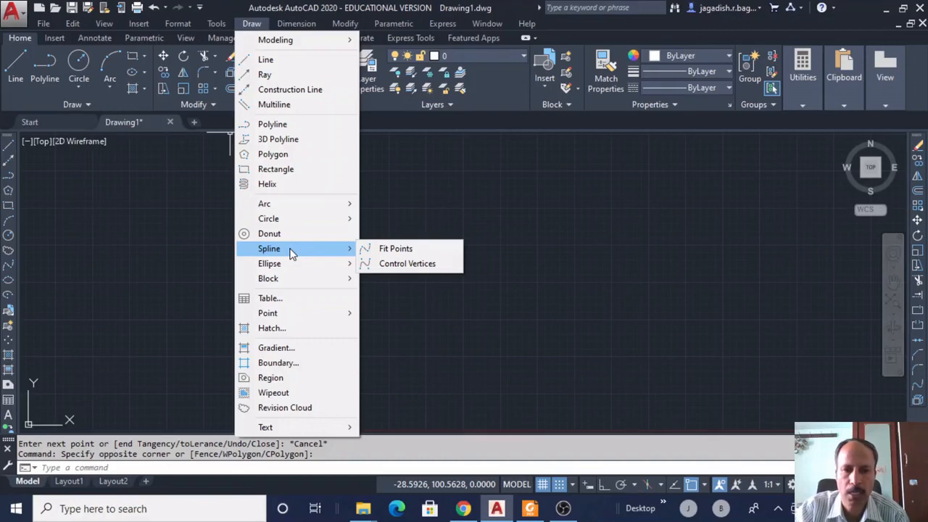
click(397, 249)
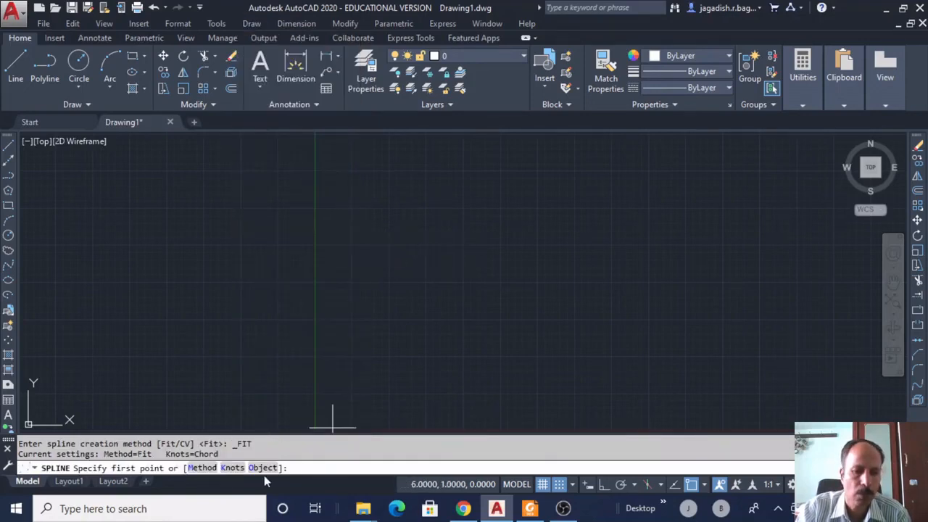
Start the spline at 10,10 and place five wavy fit points round to the bottom.
text(10)
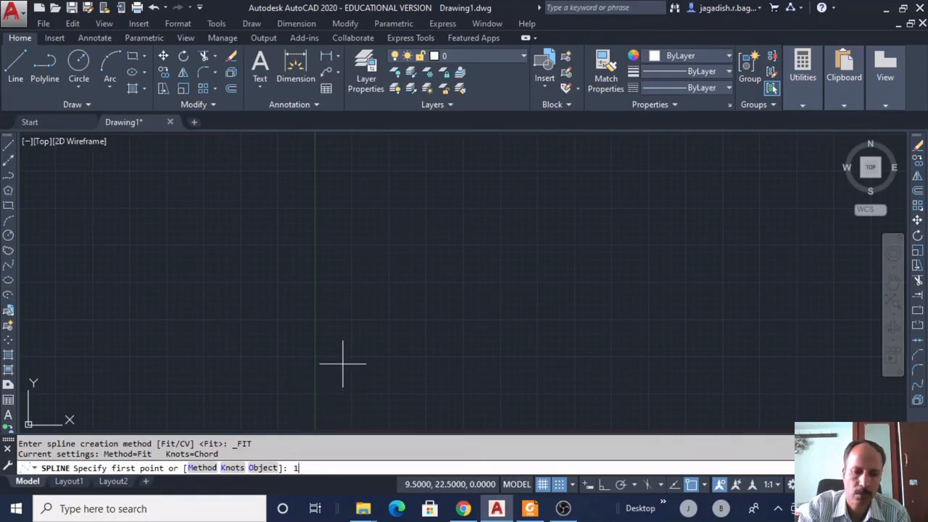
text(,10)
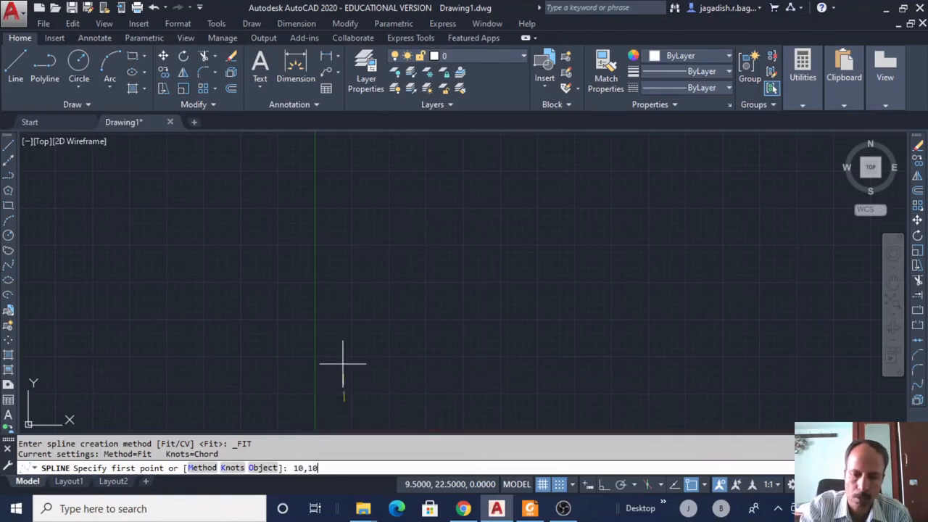
key(Return)
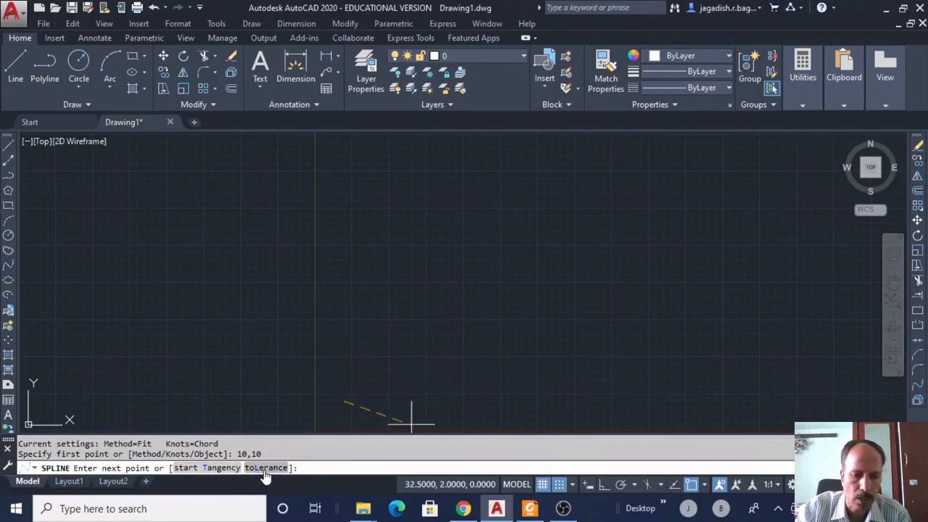
click(420, 302)
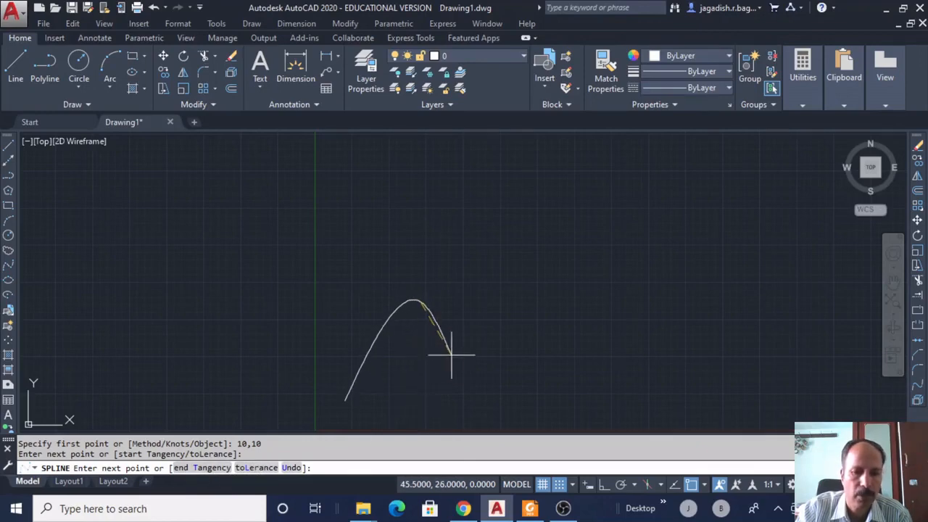
click(477, 354)
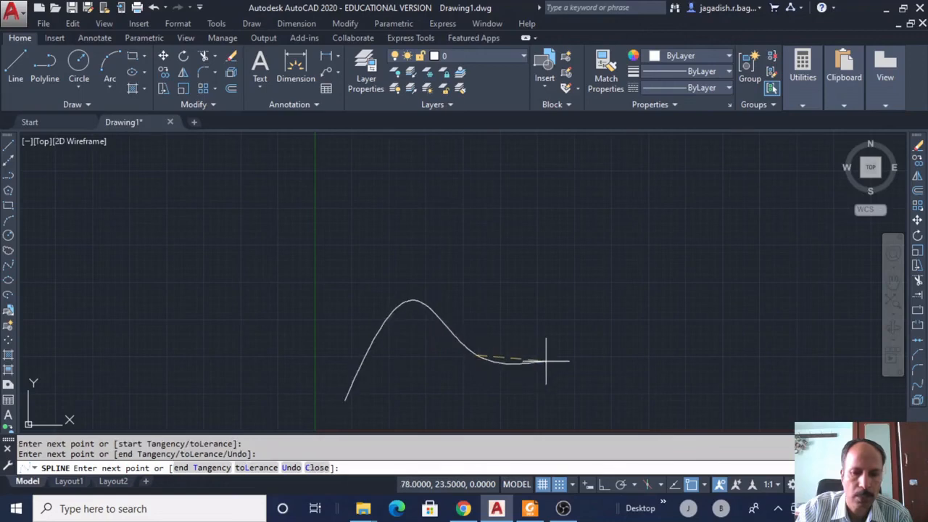
click(584, 287)
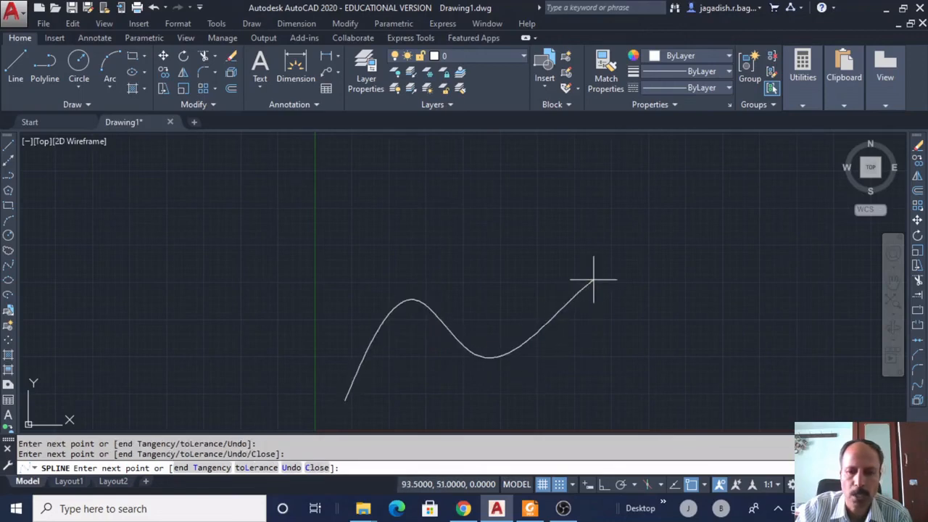
click(675, 341)
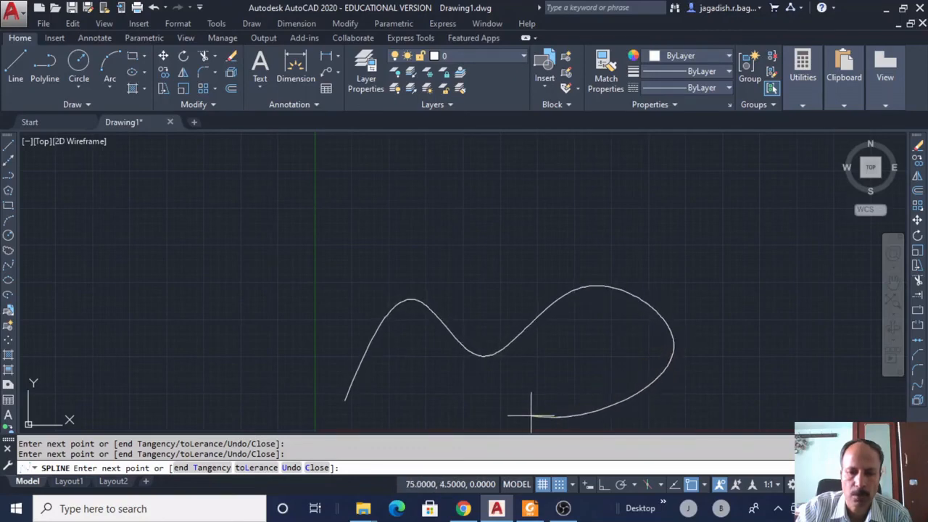
click(461, 409)
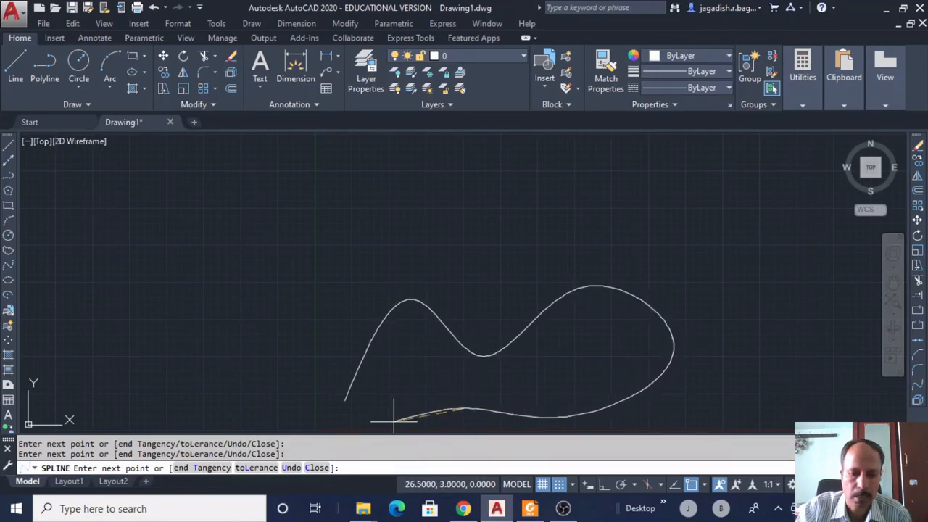
Close the spline with C and select it to show its fit-point grips.
text(c)
key(Return)
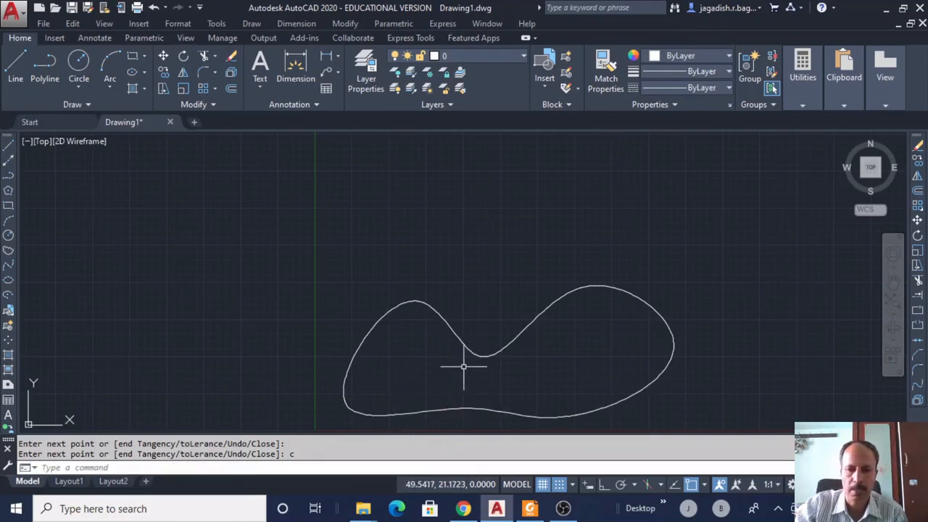
click(507, 345)
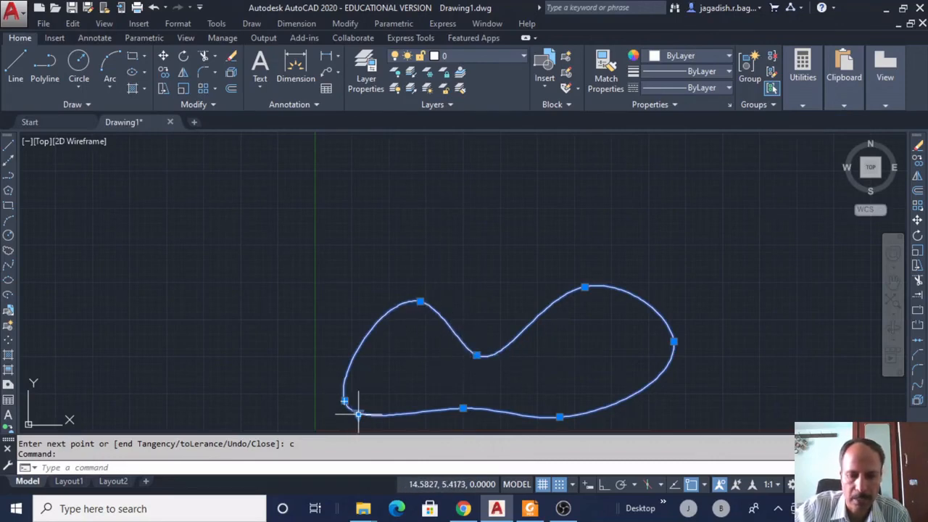
Raise the spline's inner-dip, upper-left and upper-right fit points to round out the bean loop.
click(476, 355)
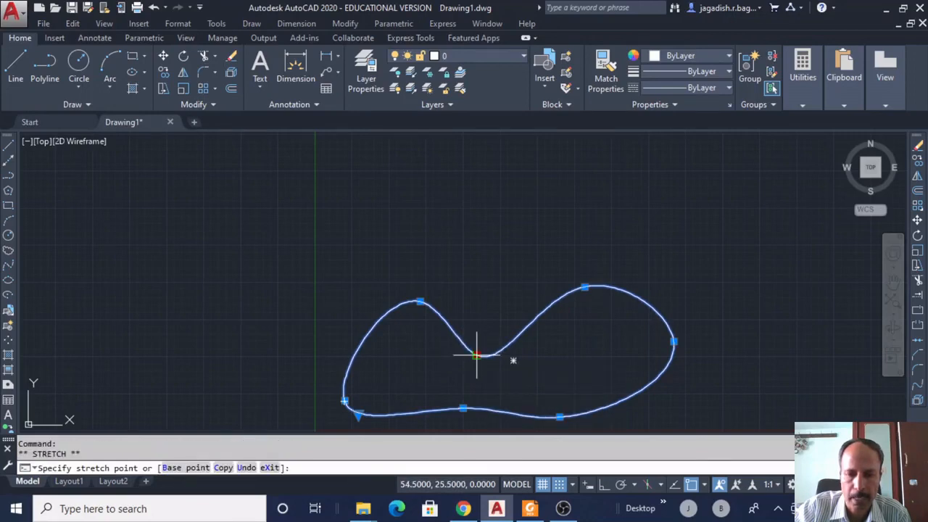
click(485, 325)
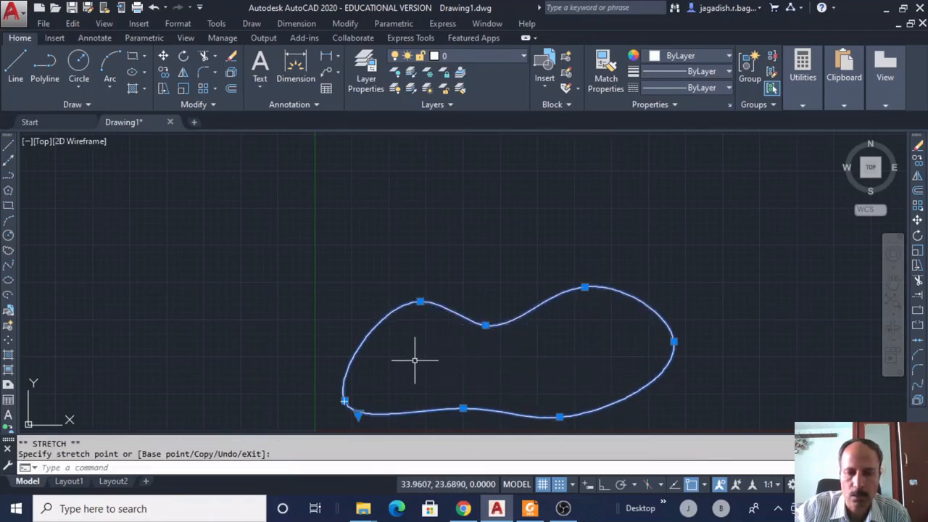
click(419, 300)
click(407, 276)
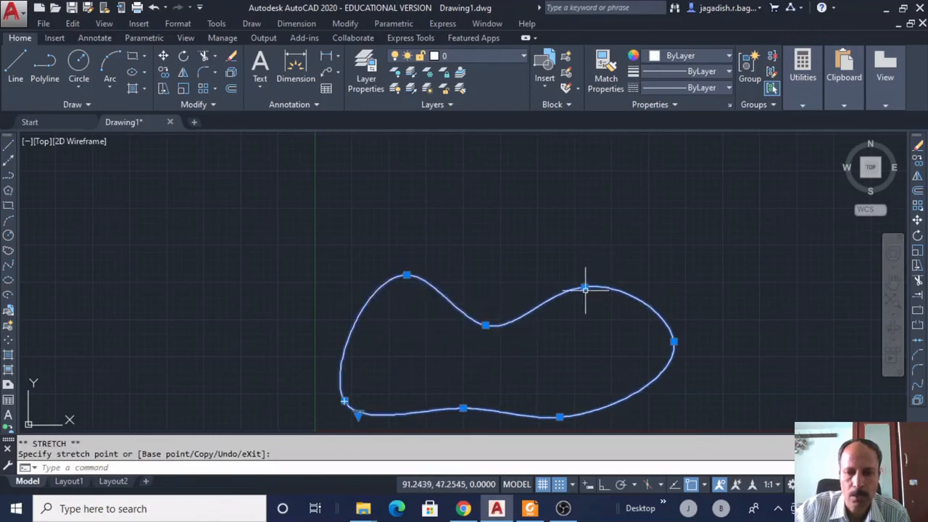
click(585, 288)
click(595, 259)
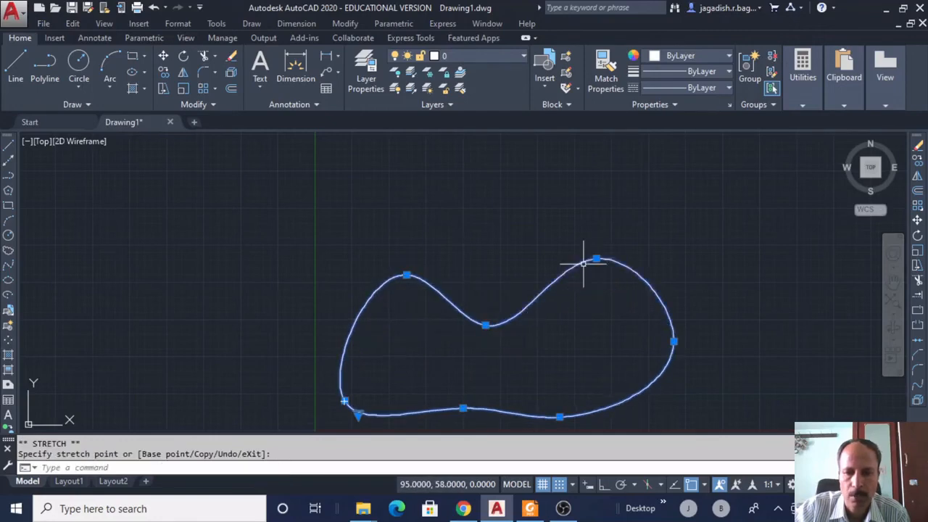
click(486, 326)
click(495, 282)
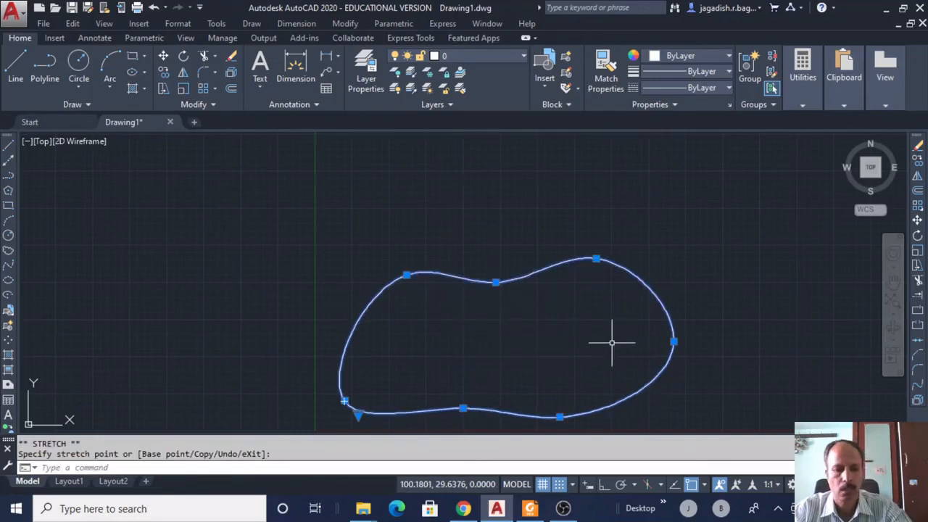
key(Escape)
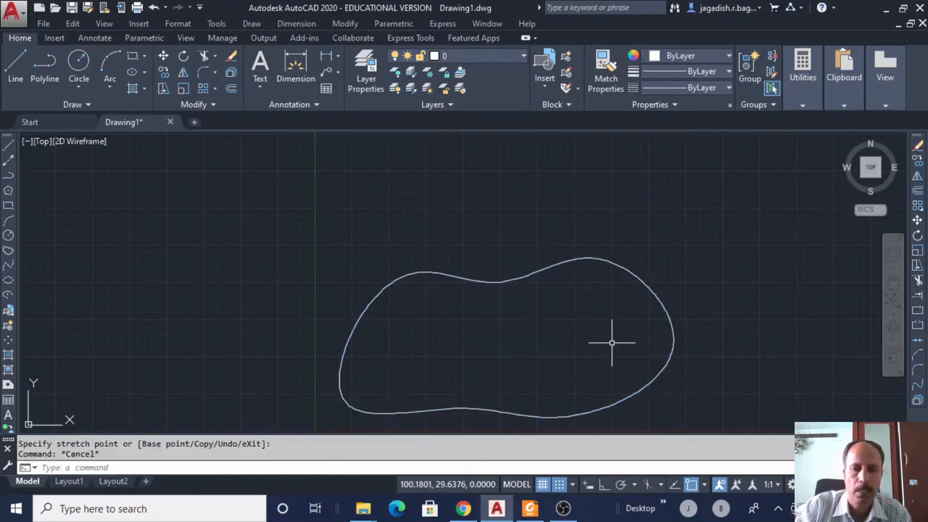
Start a new spline using the Draw menu's Spline Control Vertices method.
click(251, 23)
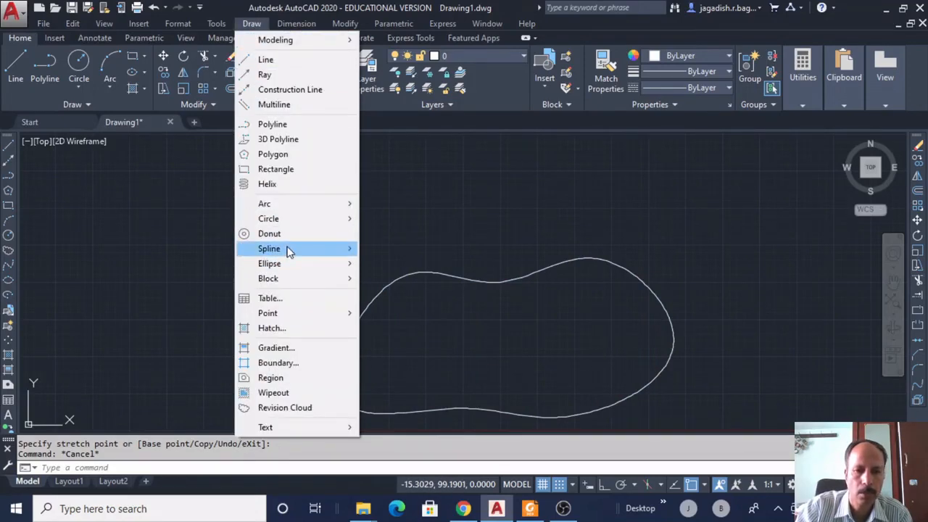
mouse_move(288, 250)
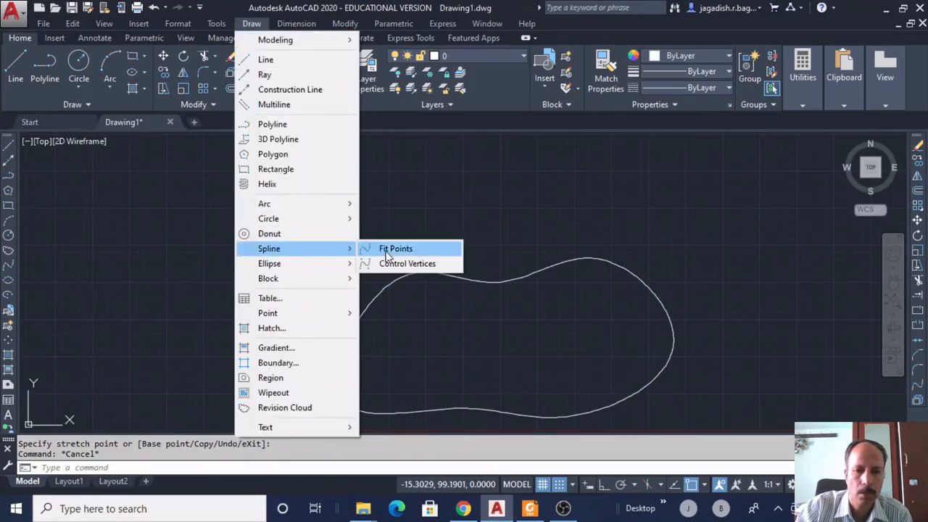
click(420, 264)
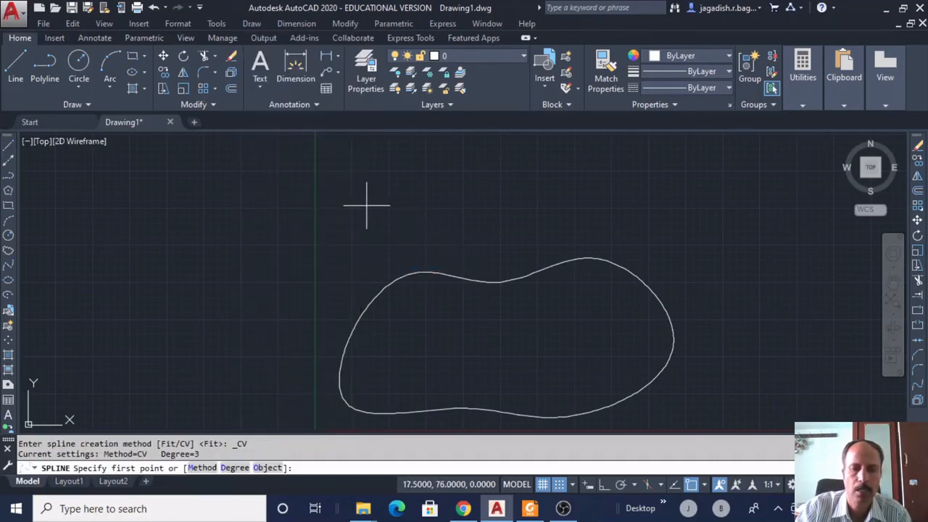
Place eight control vertices above the first curve and close them into a bean-shaped loop.
click(363, 244)
click(384, 187)
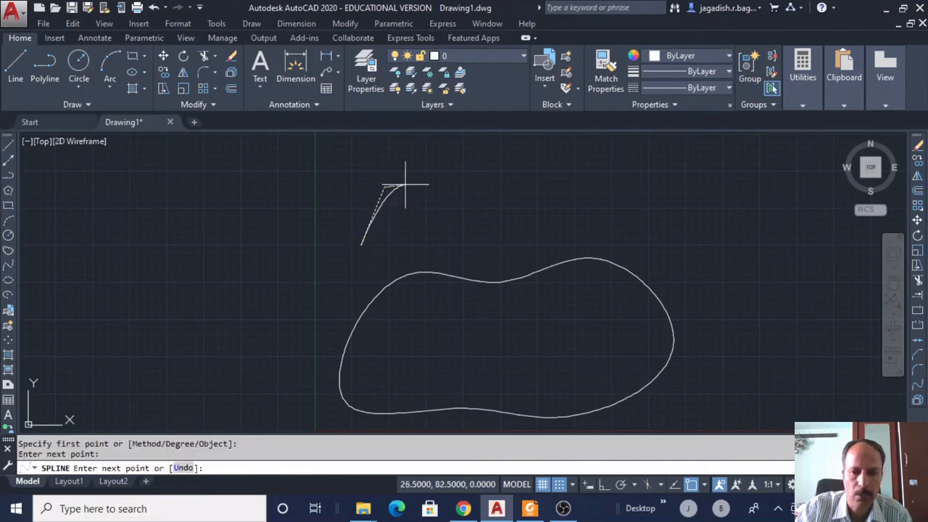
click(463, 182)
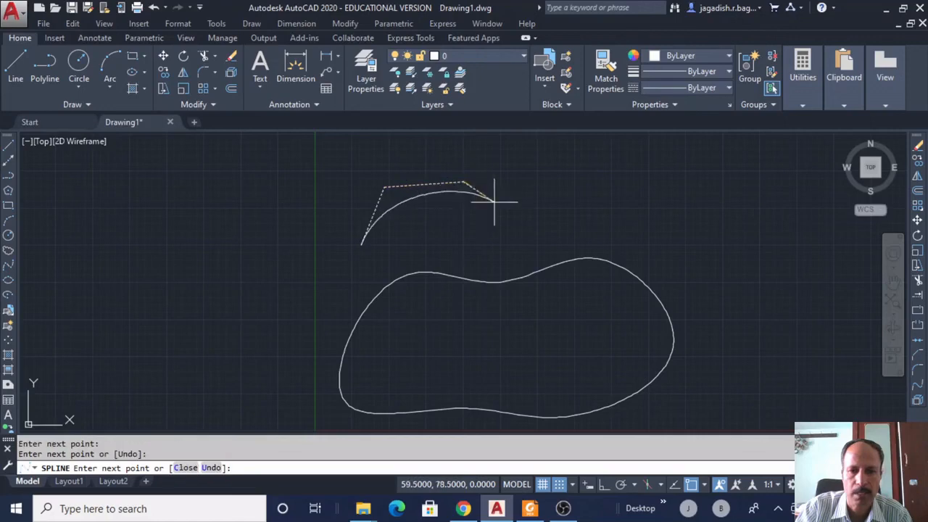
click(511, 217)
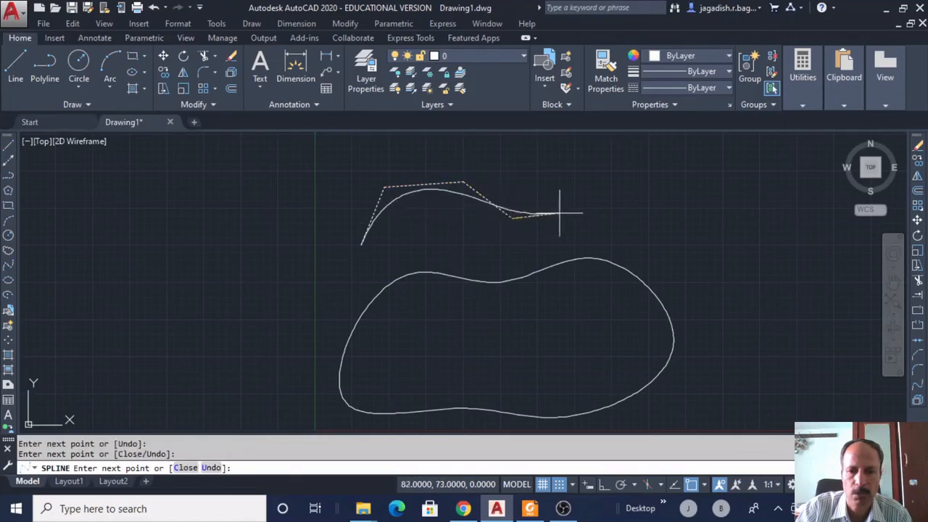
click(594, 183)
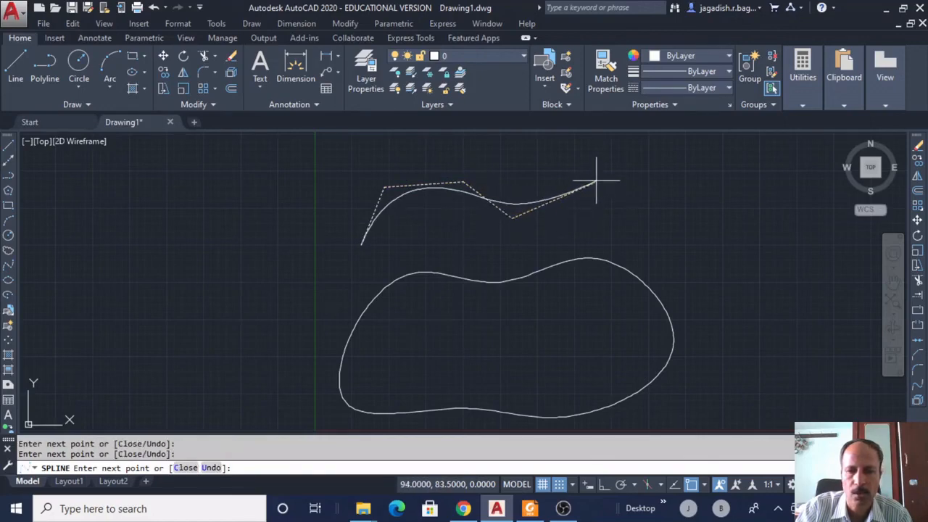
click(669, 222)
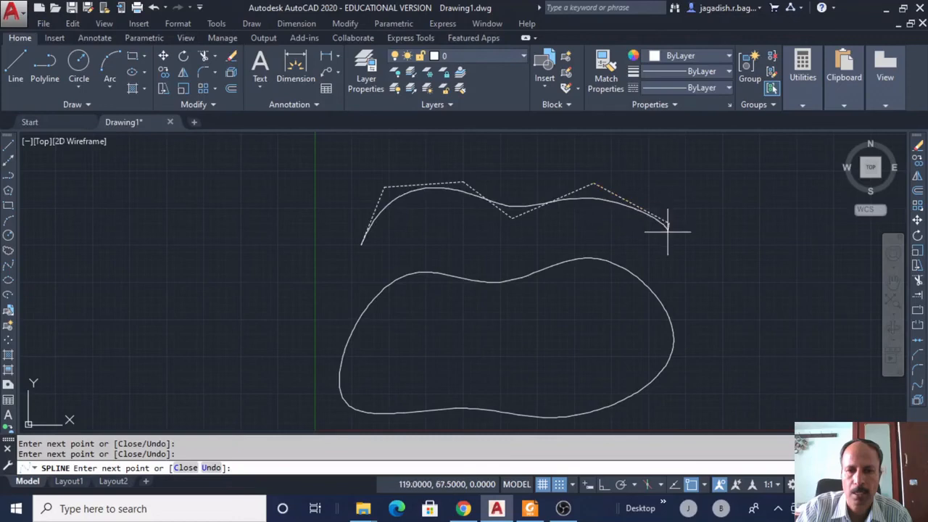
click(611, 290)
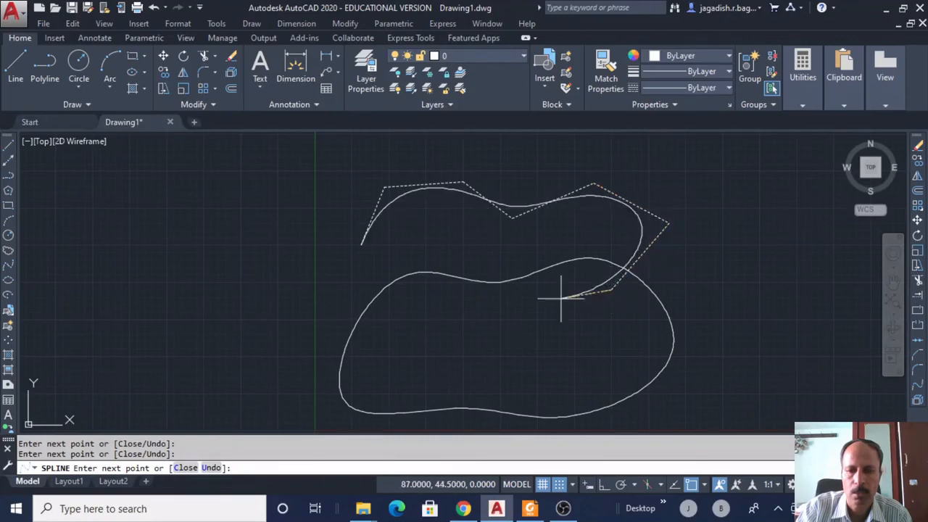
click(463, 306)
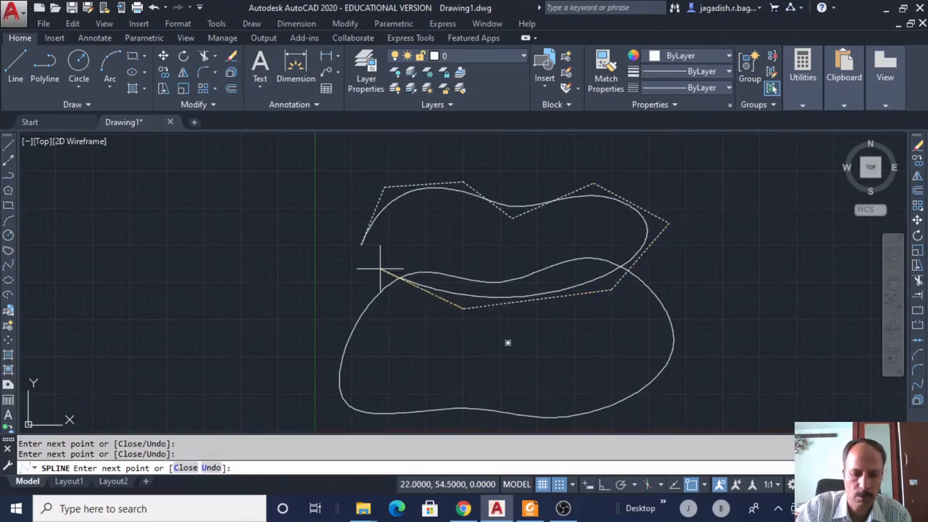
key(Return)
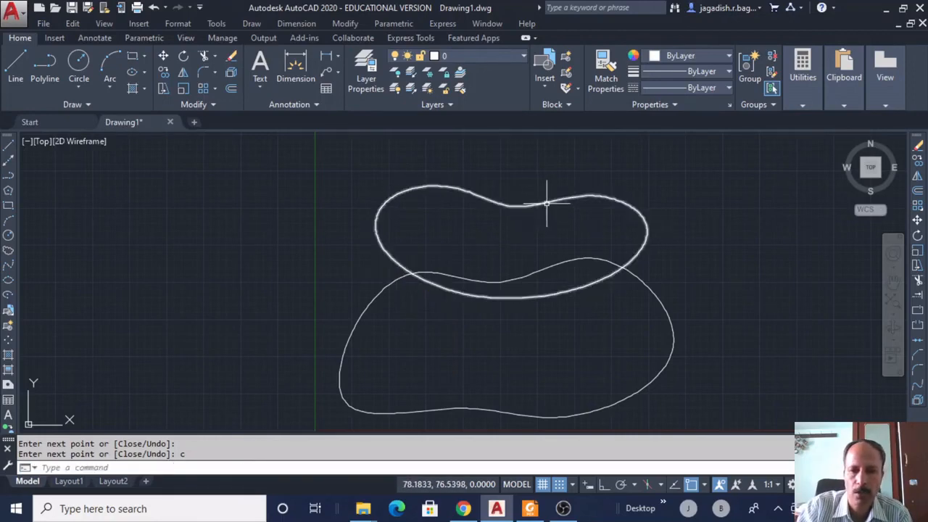
Lower the first spline's top-middle, upper-right and upper-left fit points so the loops no longer overlap.
click(663, 307)
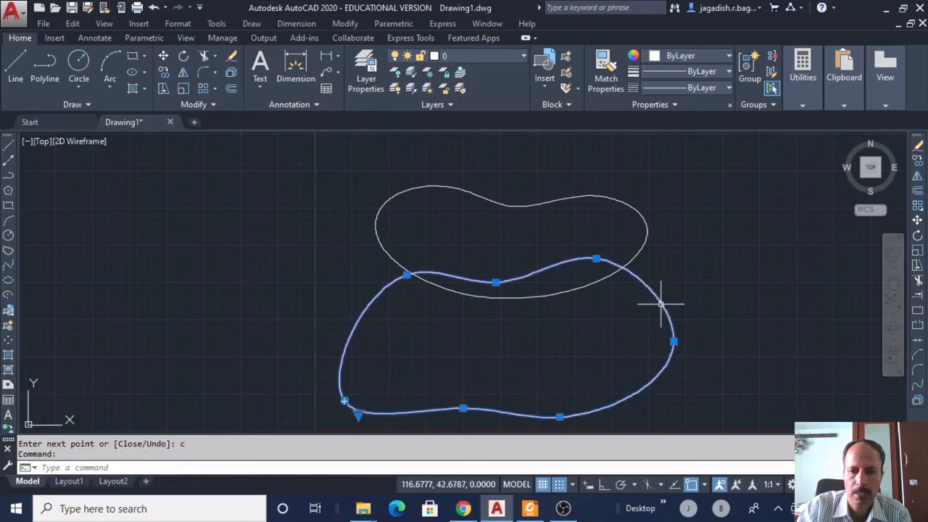
click(495, 282)
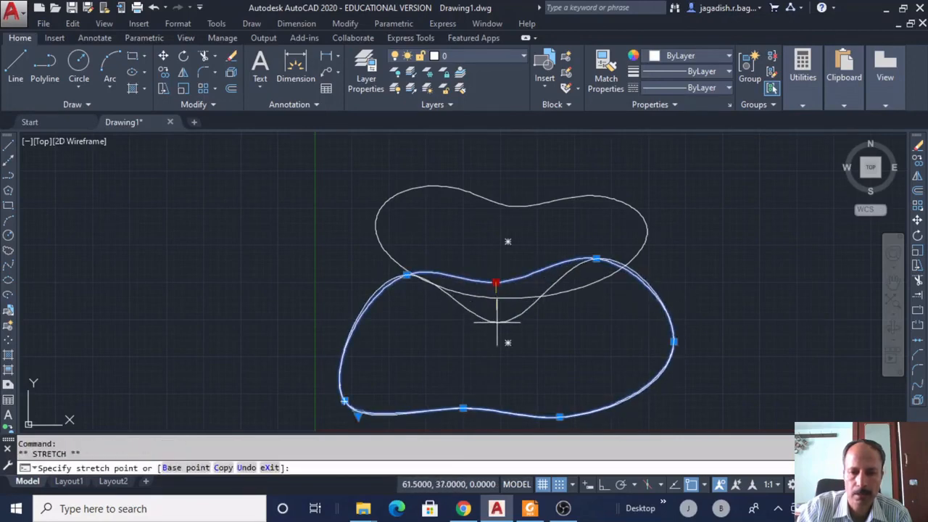
click(496, 322)
click(596, 258)
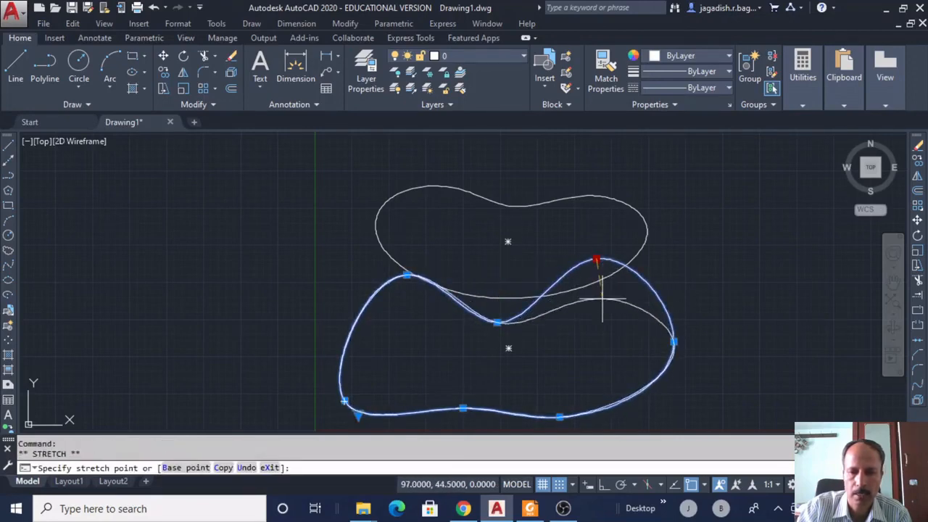
click(406, 275)
click(394, 301)
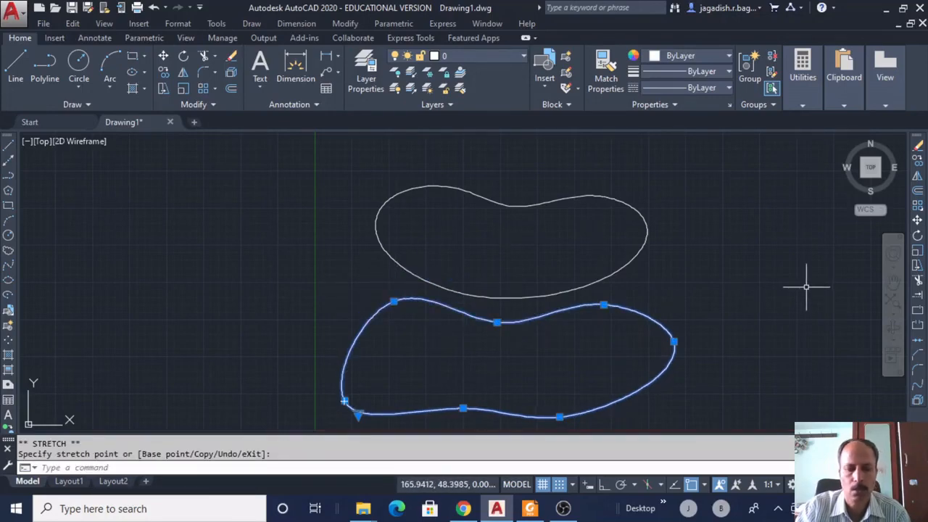
key(Escape)
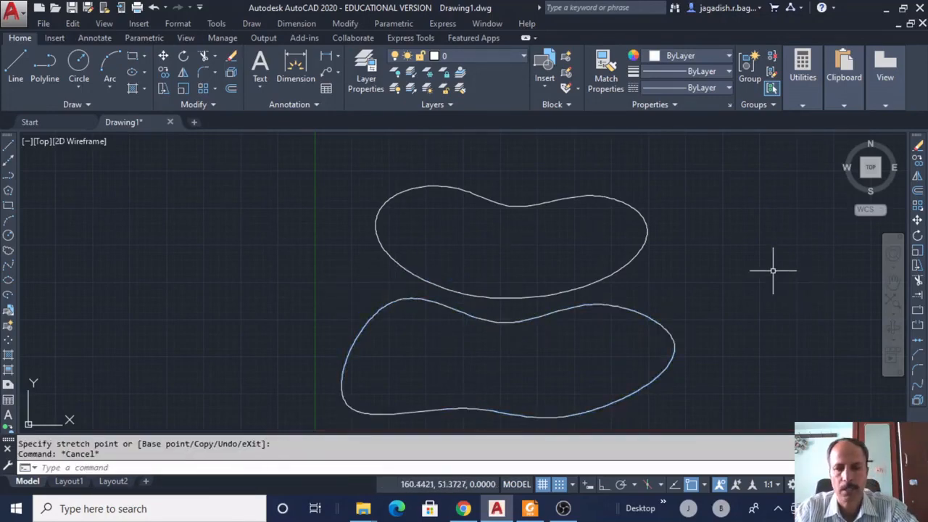
click(646, 256)
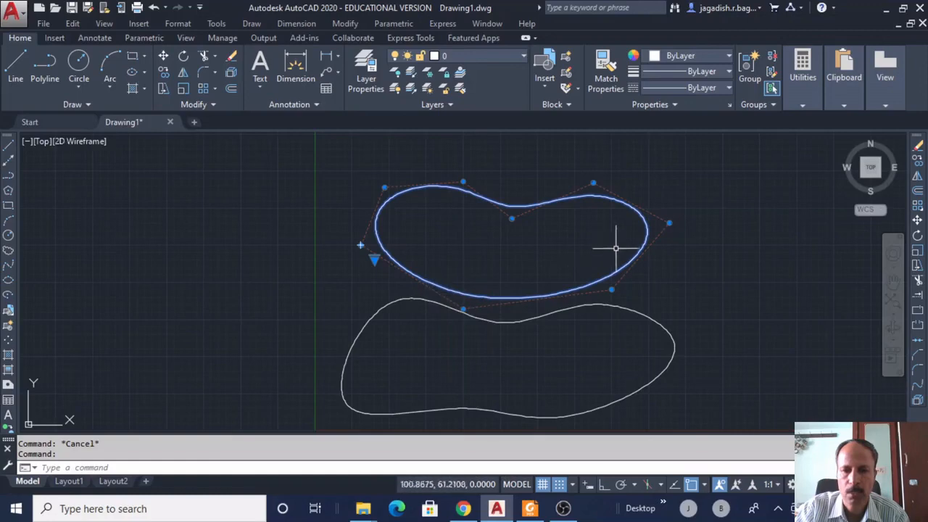
Move the upper spline's right and top control vertices to flatten the dip along its top.
click(669, 223)
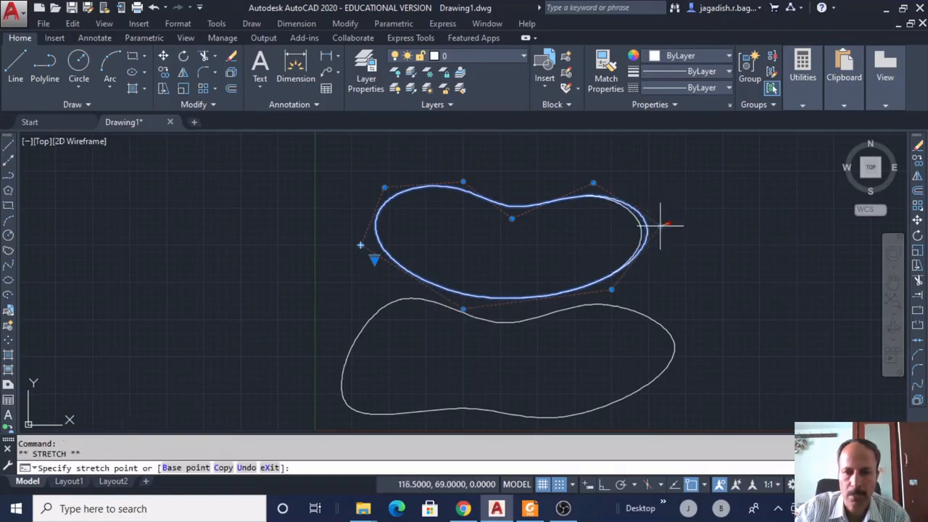
click(593, 183)
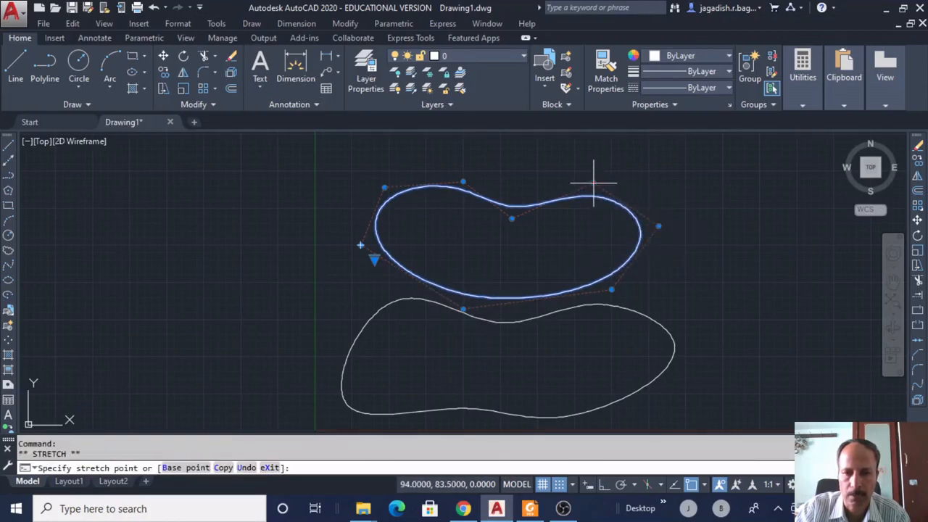
click(593, 197)
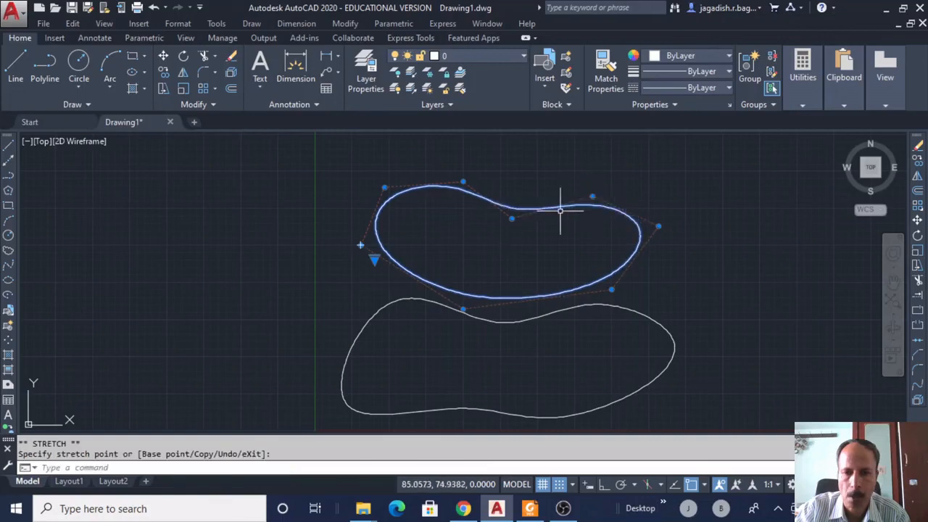
click(511, 217)
click(523, 192)
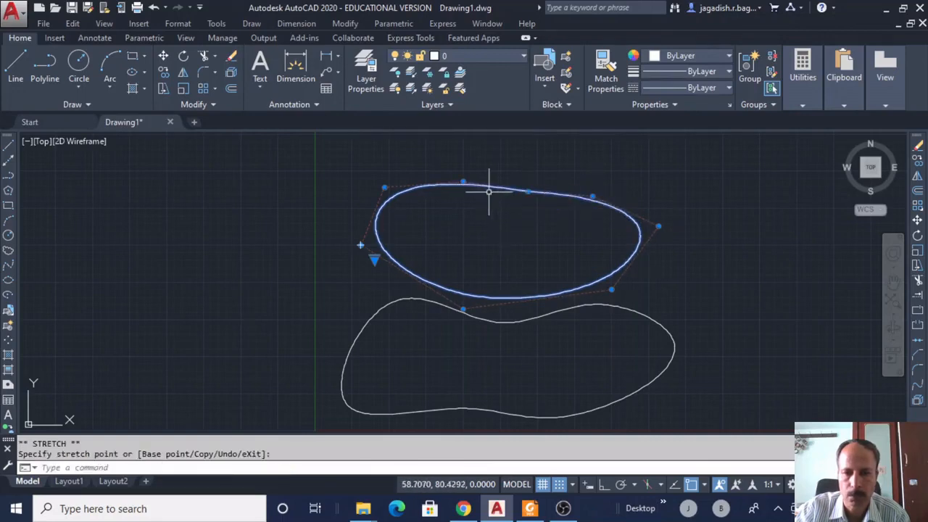
click(463, 182)
click(464, 196)
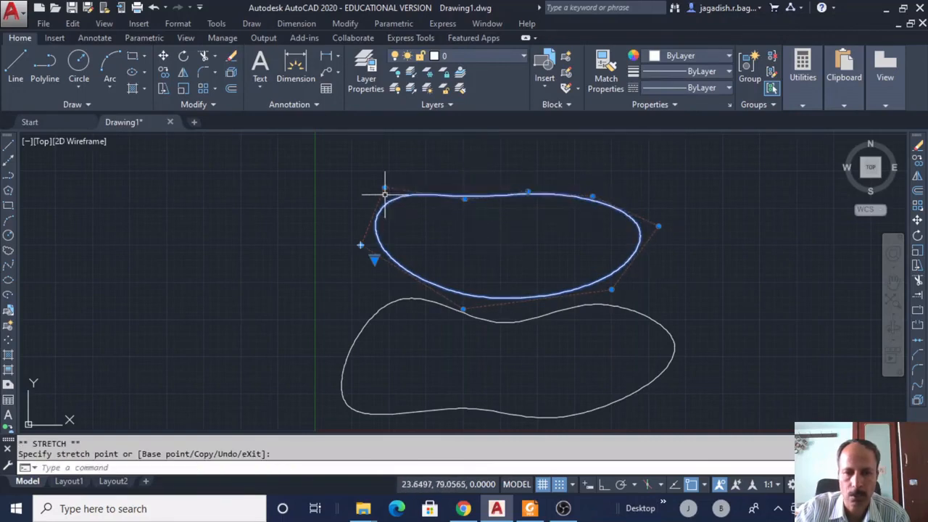
Pull the upper-left and left vertices inward and raise the bottom vertex into a smooth oval.
click(384, 188)
click(391, 200)
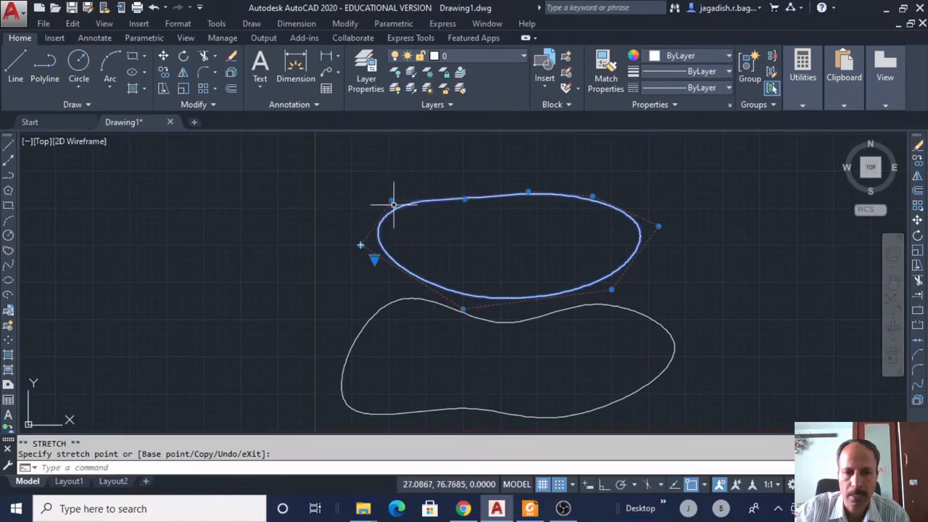
click(360, 245)
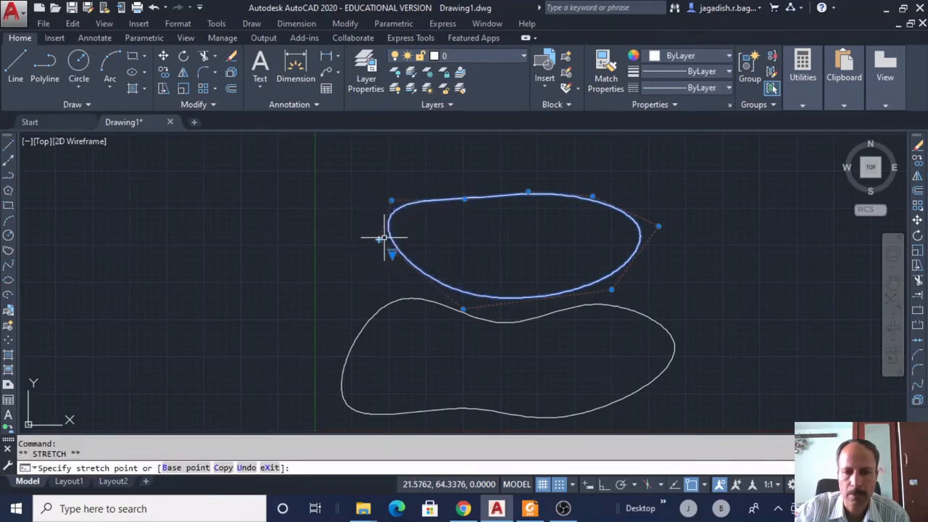
click(378, 240)
click(476, 294)
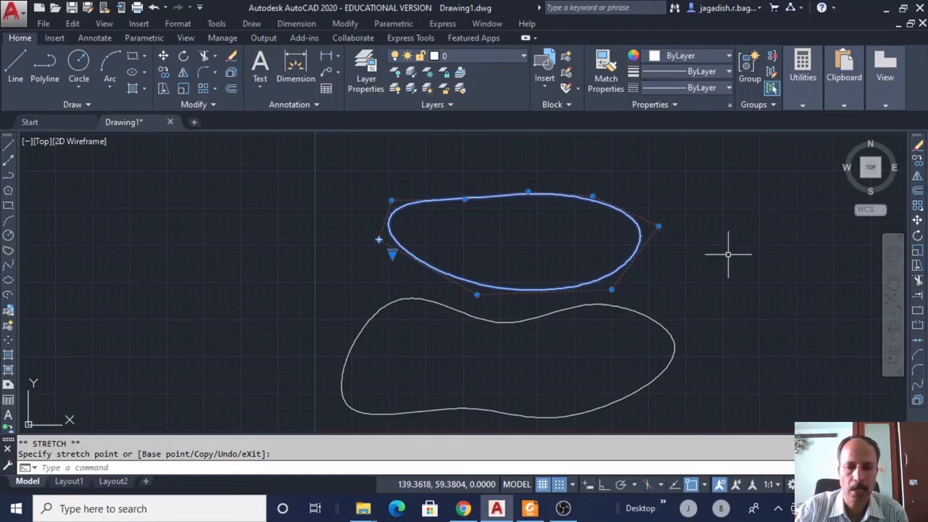
key(Escape)
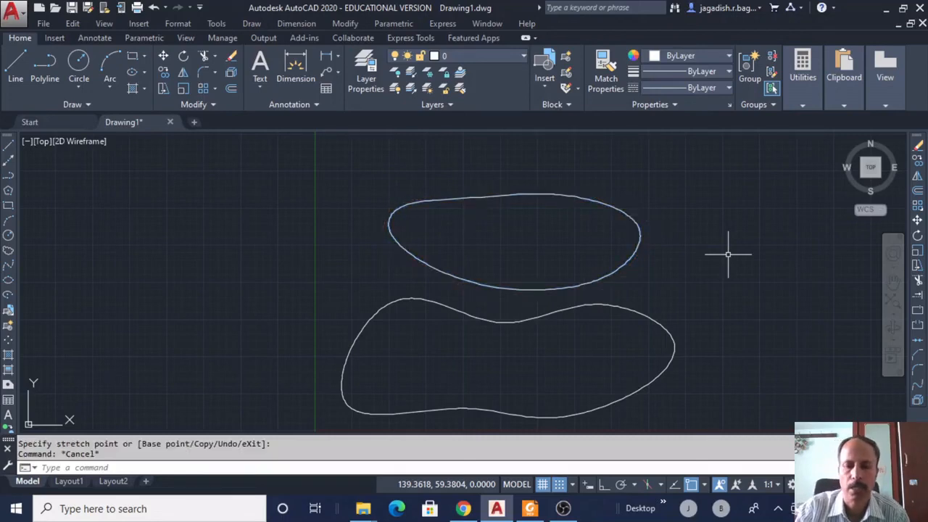